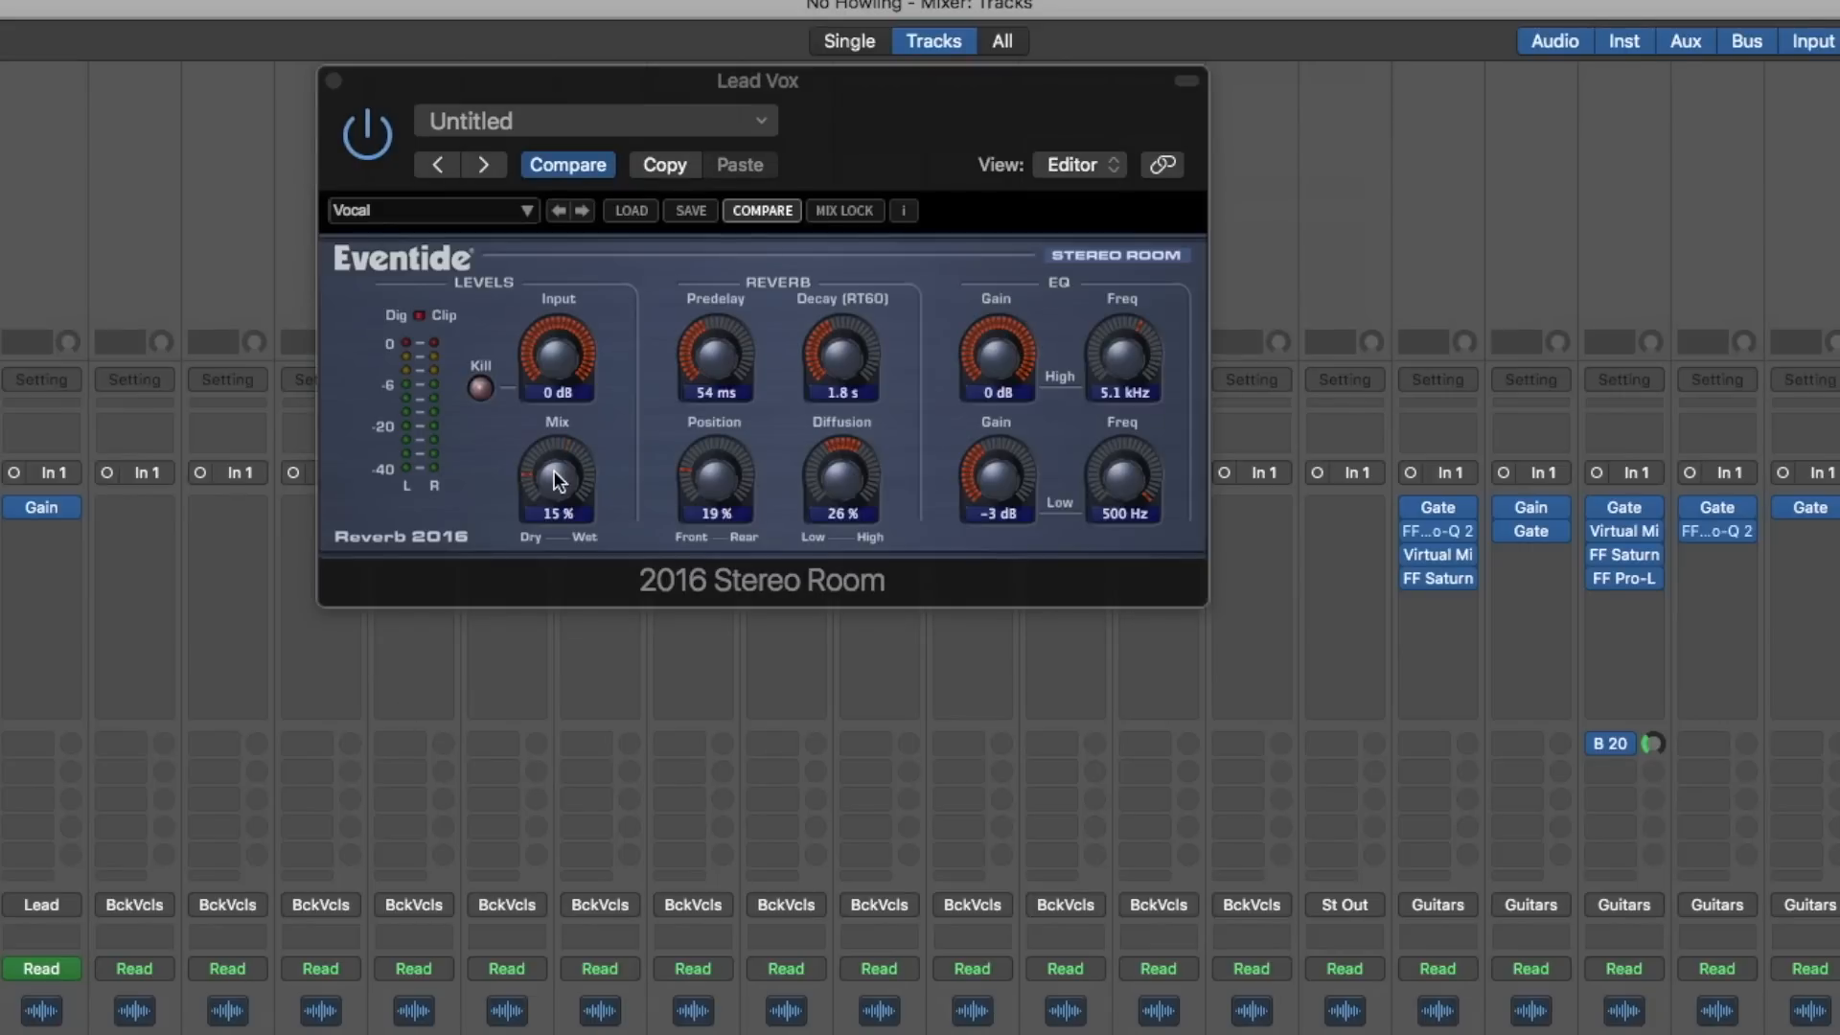
- Audition the lead vocal's Stereo Room reverb by sweeping its Mix down to 0% and back to 15%
{"action": "left_click_drag", "start_coordinate": [557, 479], "coordinate": [575, 498]}
{"action": "left_click_drag", "start_coordinate": [563, 428], "coordinate": [566, 587]}
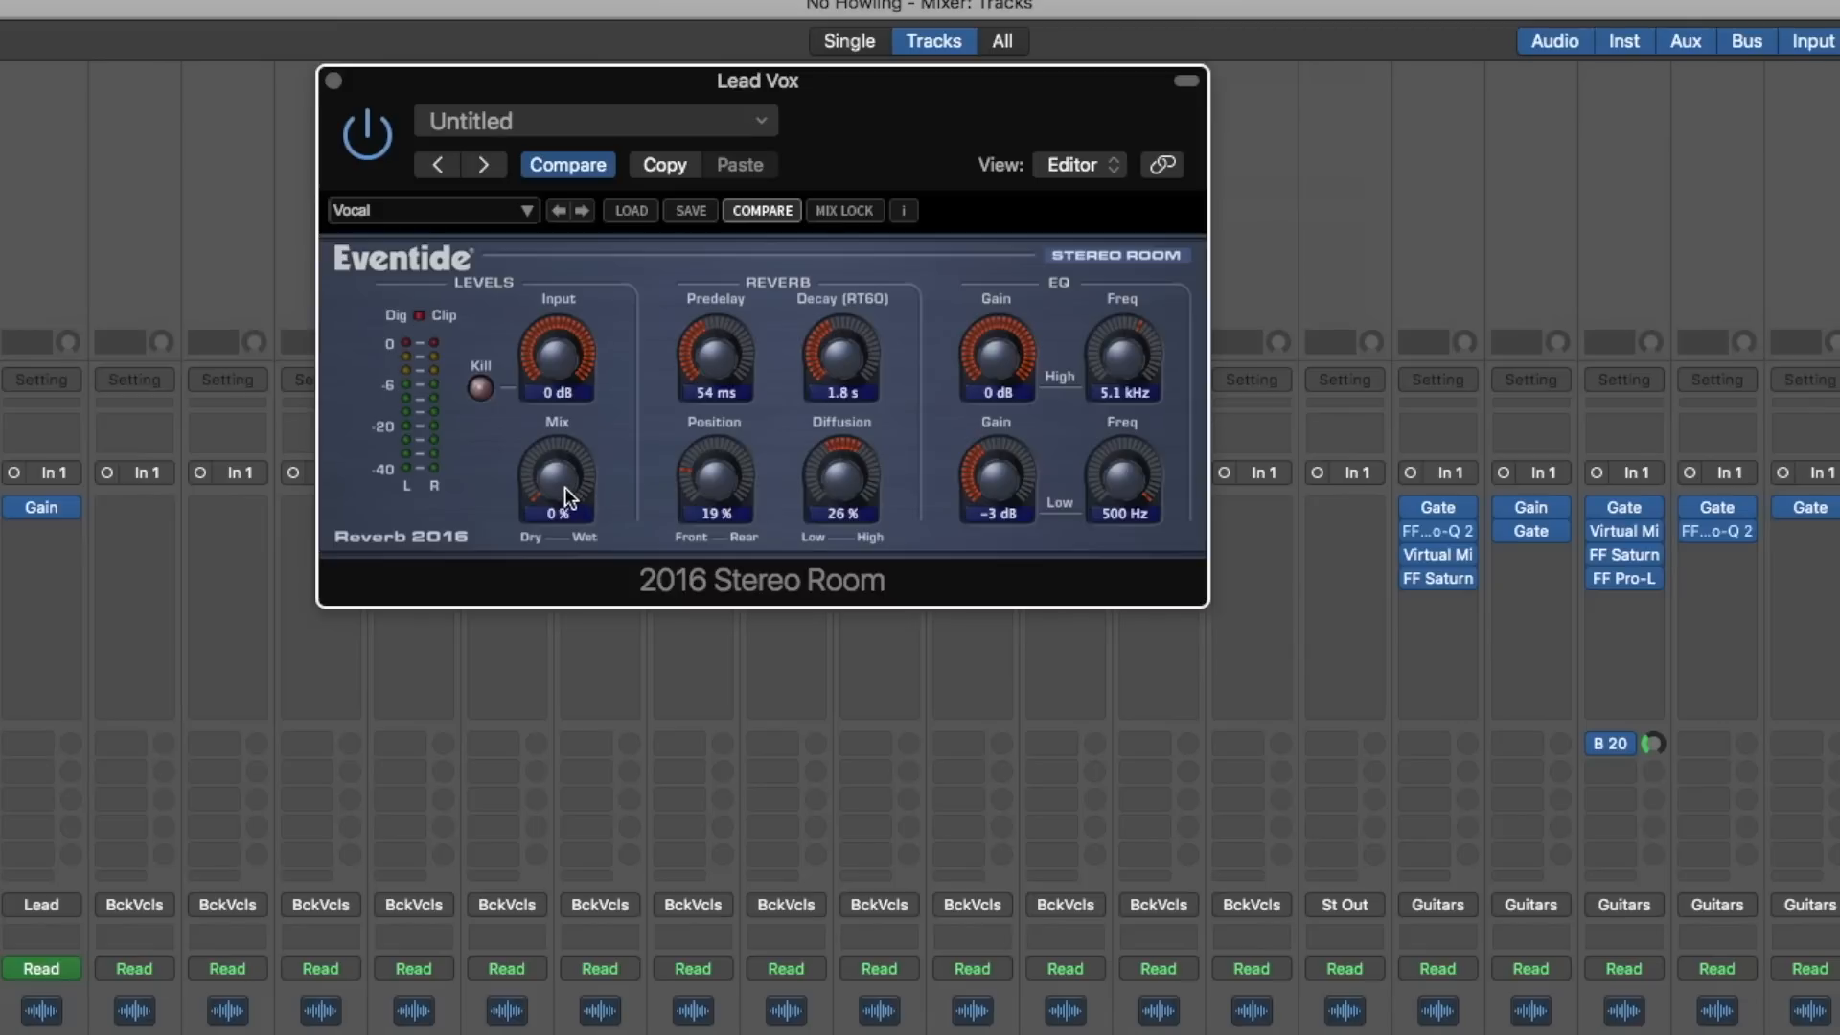
{"action": "left_click_drag", "start_coordinate": [563, 498], "coordinate": [560, 477]}
{"action": "left_click_drag", "start_coordinate": [564, 542], "coordinate": [550, 286]}
{"action": "double_click", "coordinate": [560, 489]}
{"action": "left_click_drag", "start_coordinate": [558, 504], "coordinate": [581, 624]}
{"action": "double_click", "coordinate": [565, 487]}
{"action": "double_click", "coordinate": [560, 472]}
- Bypass the 2016 Stereo Room reverb on the Lead Vox channel and close its window
{"action": "left_click", "coordinate": [556, 210]}
{"action": "left_click", "coordinate": [558, 197]}
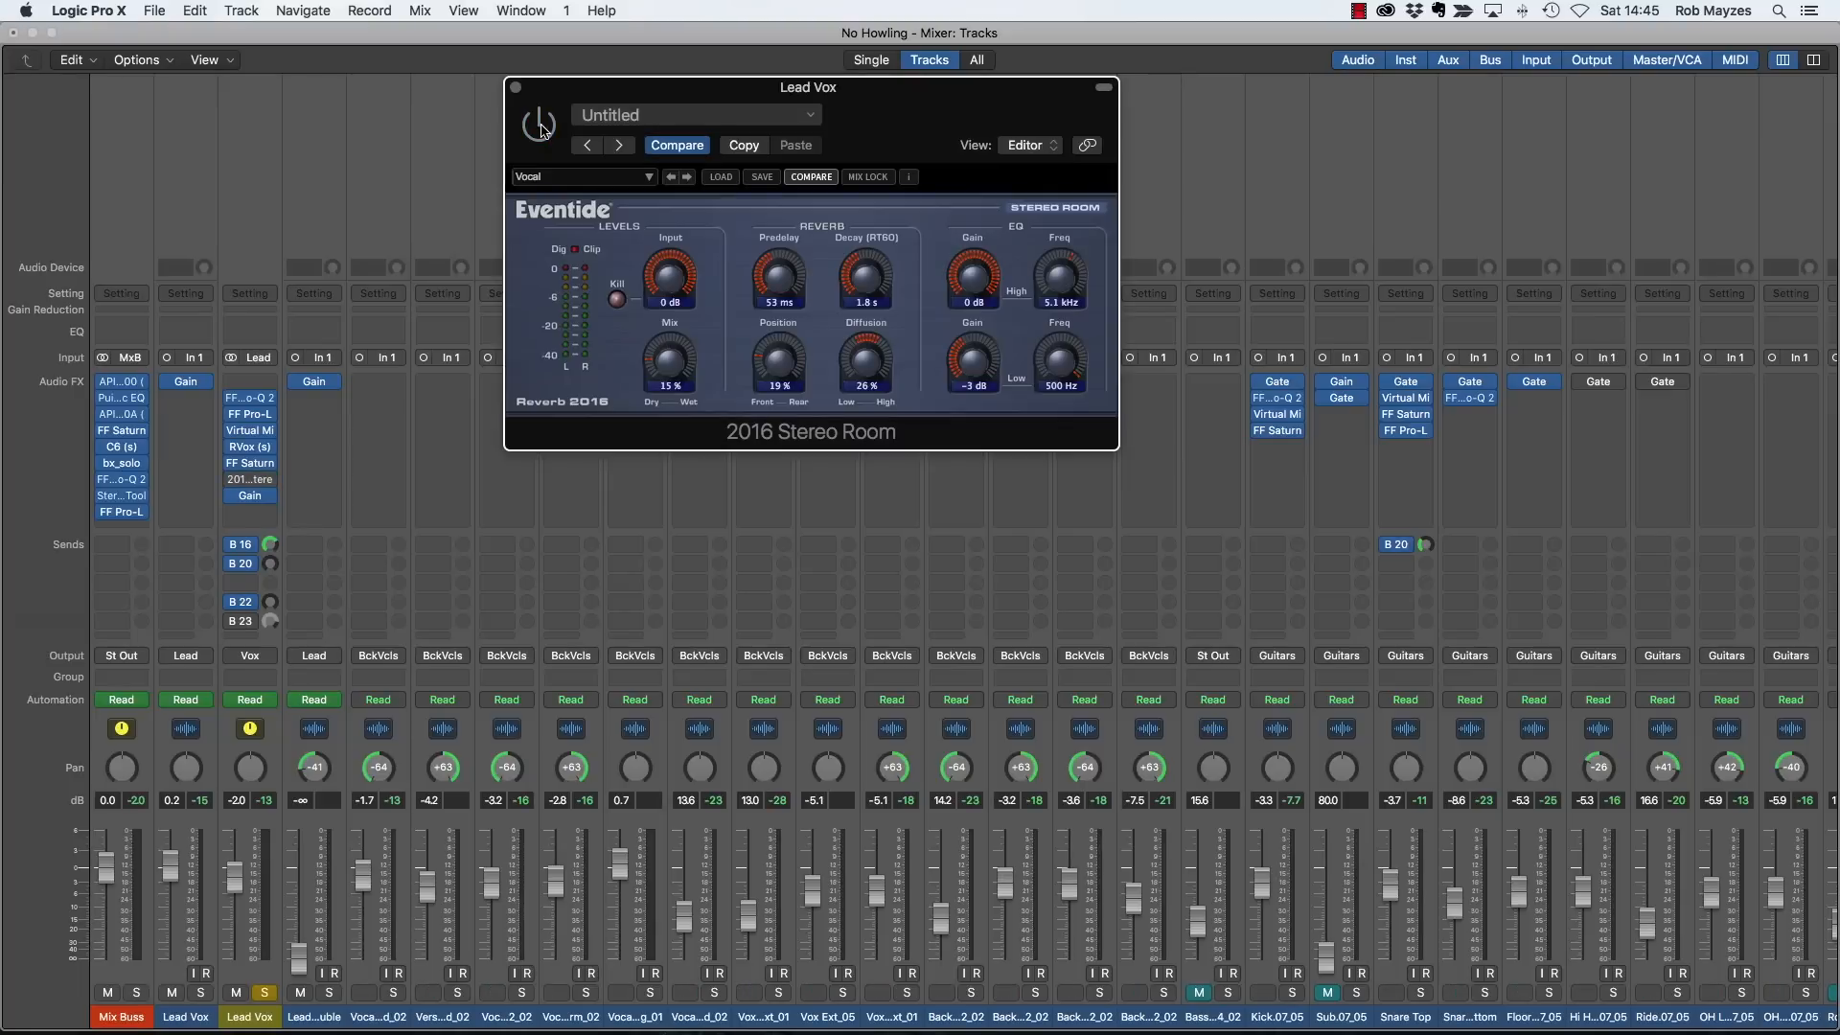
{"action": "left_click", "coordinate": [515, 88]}
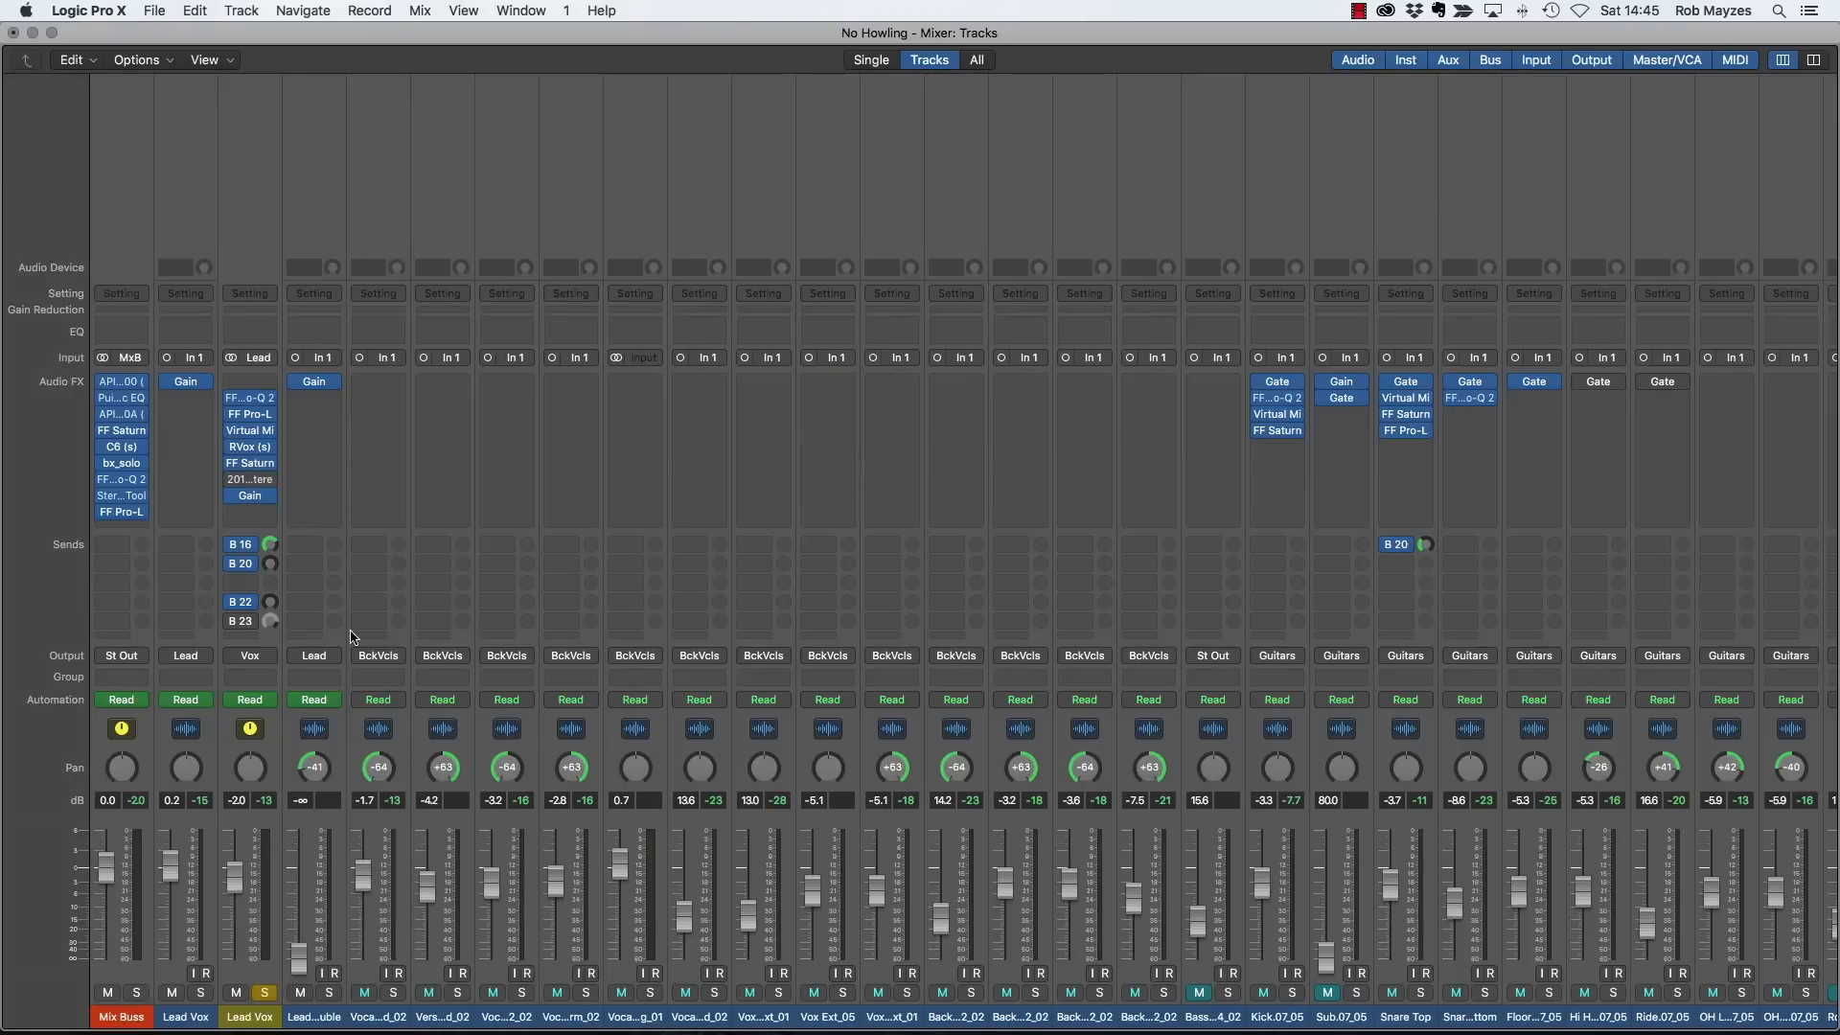
- Add a send to Bus 11 in the empty third send slot of the Lead Vox channel
{"action": "left_click", "coordinate": [249, 586]}
{"action": "left_click", "coordinate": [273, 519]}
{"action": "left_click", "coordinate": [253, 585]}
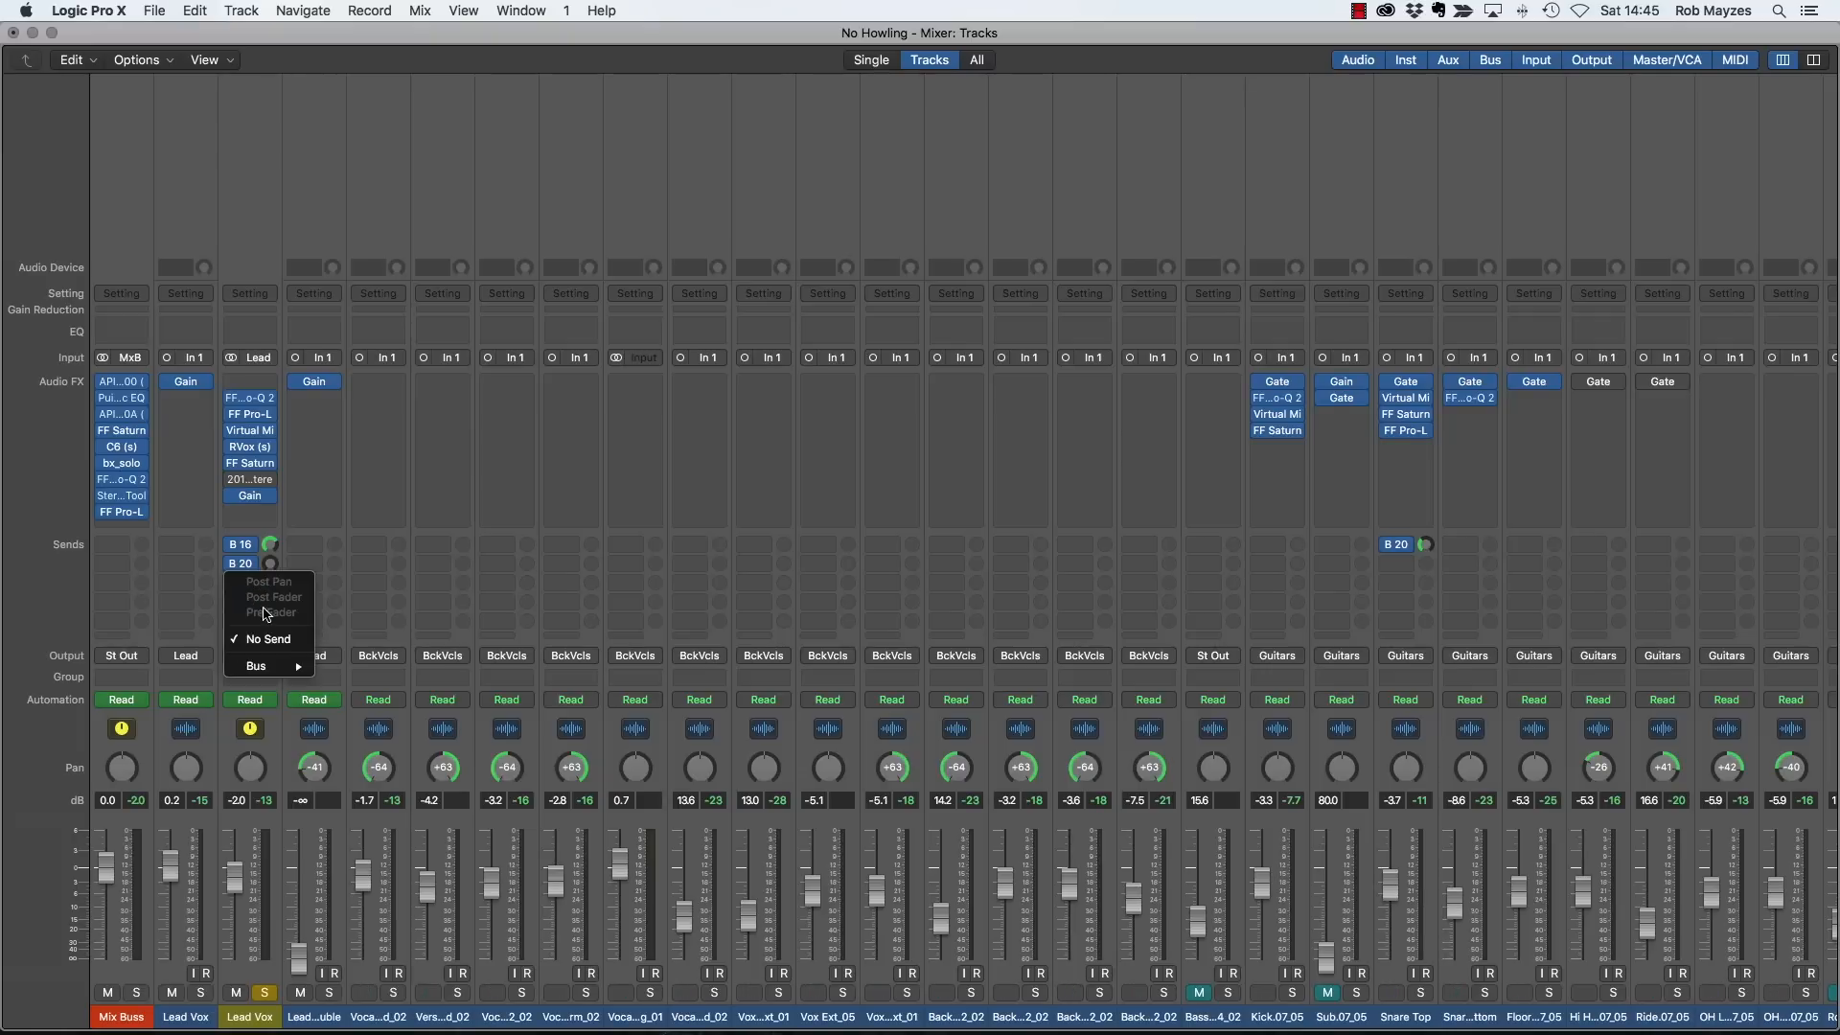
{"action": "mouse_move", "coordinate": [256, 666]}
{"action": "left_click", "coordinate": [417, 577]}
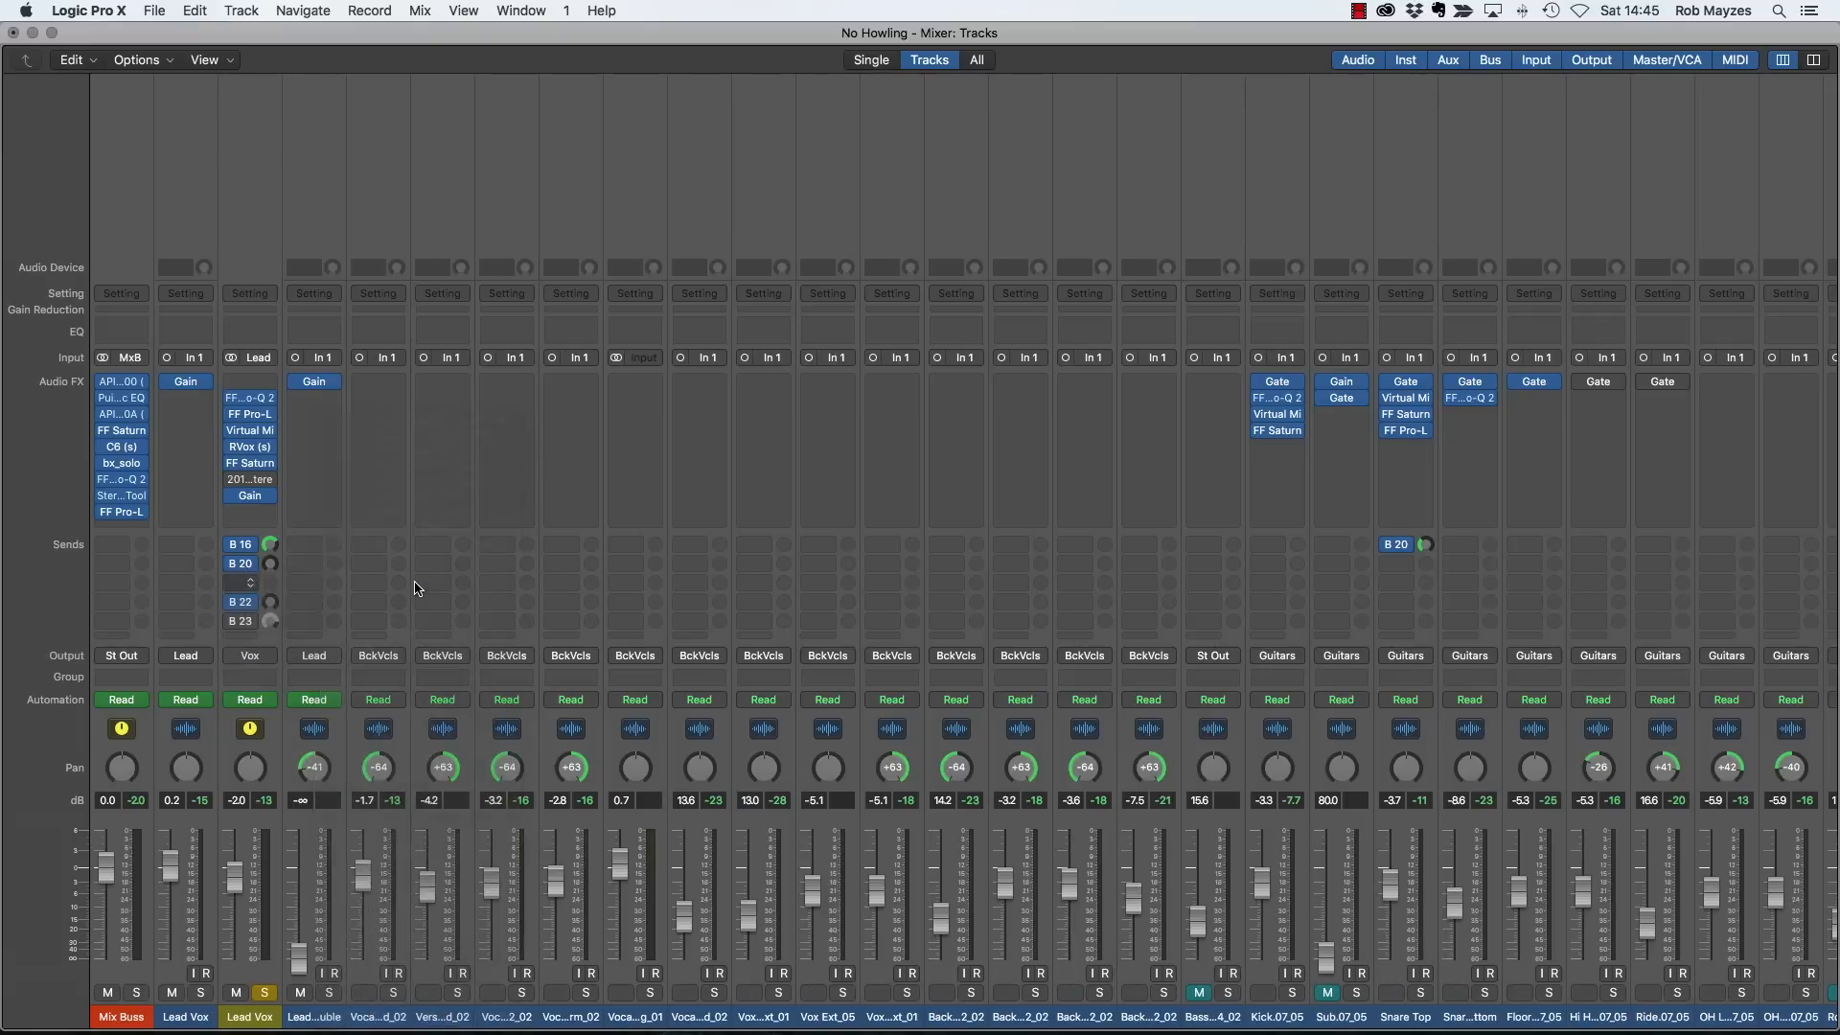
- Create a track for the new Aux 15 channel fed by Bus 11 and name it Stereo Slap
{"action": "scroll", "coordinate": [619, 636], "scroll_direction": "right", "scroll_amount": 10}
{"action": "scroll", "coordinate": [618, 635], "scroll_direction": "right", "scroll_amount": 15}
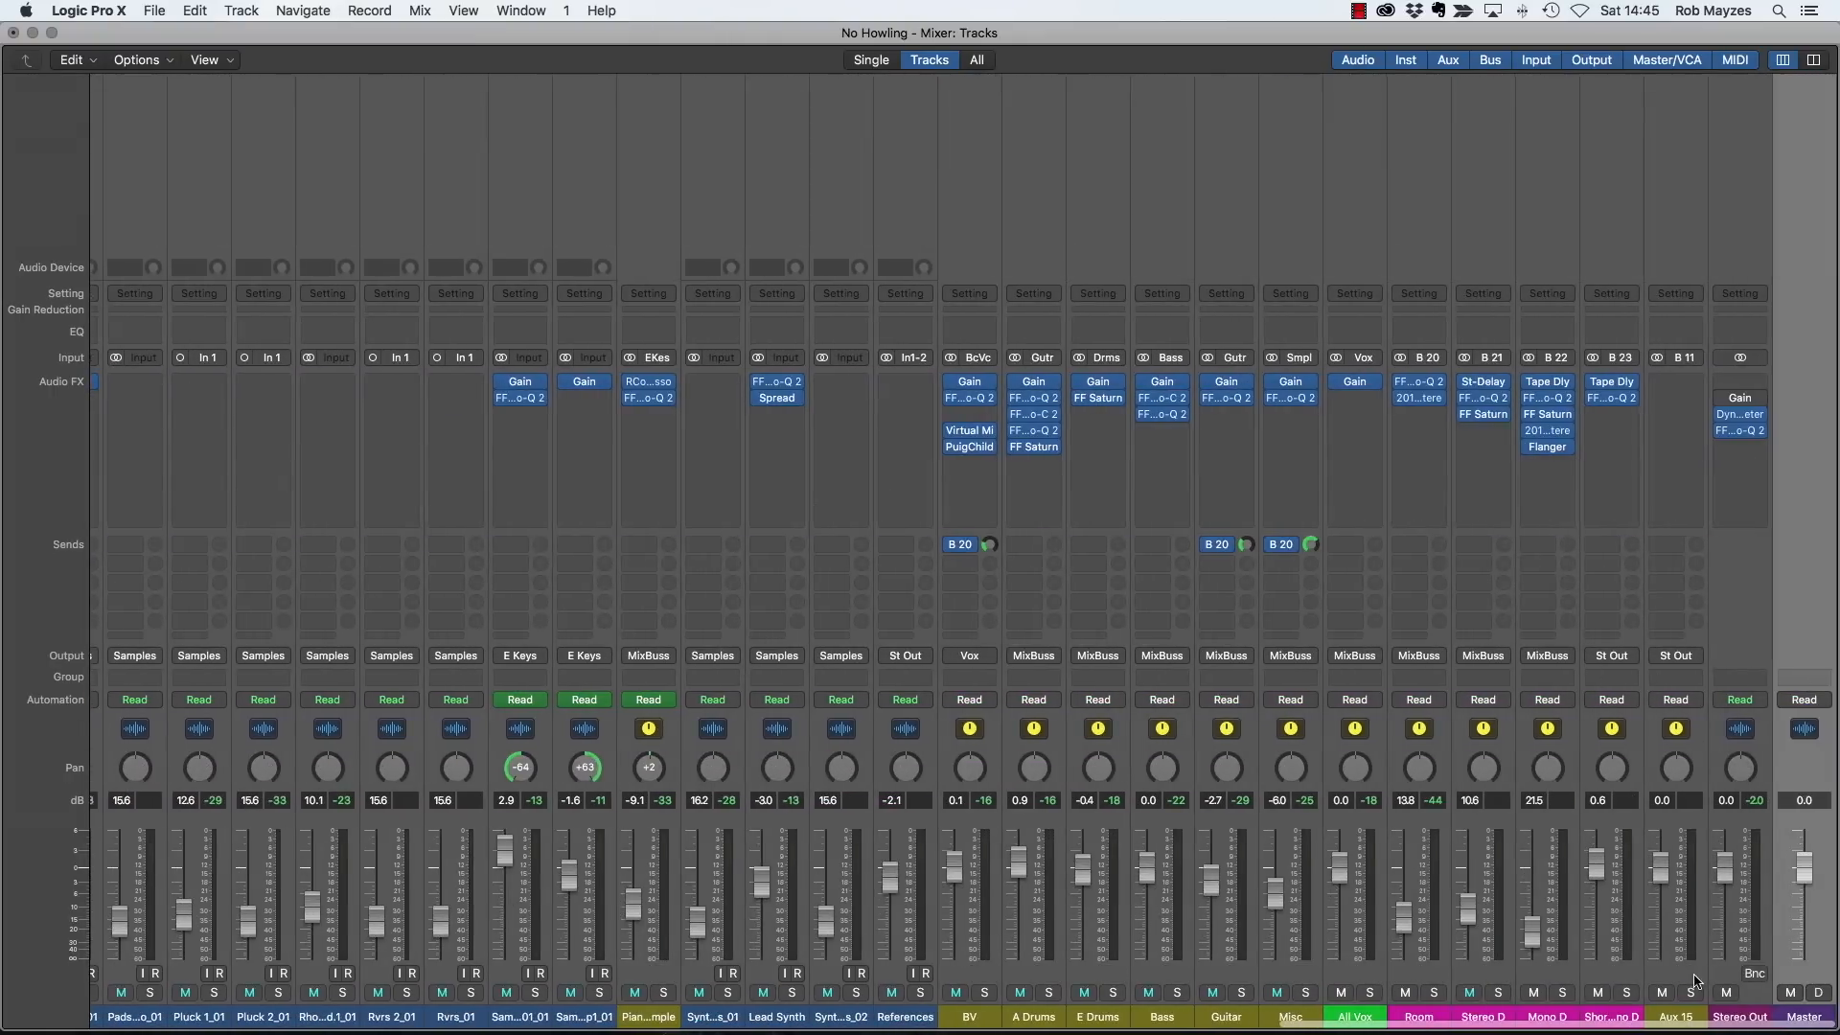
{"action": "left_click", "coordinate": [1683, 968]}
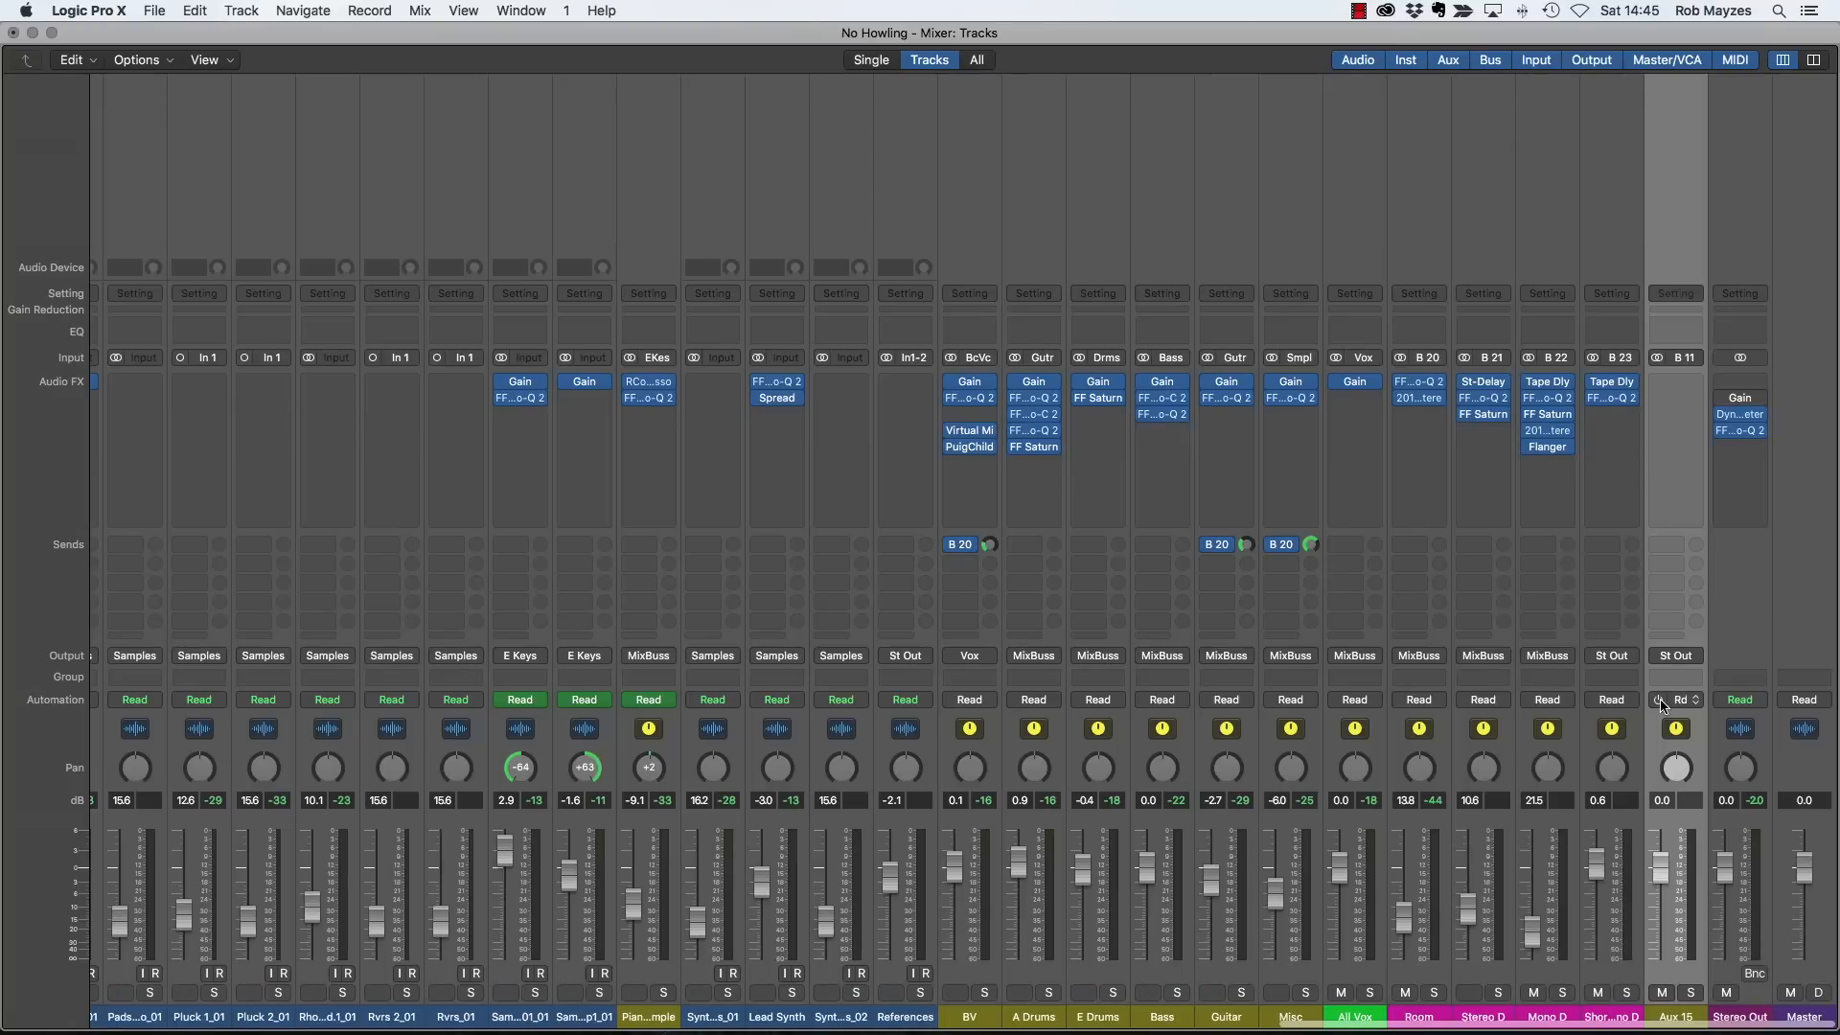
{"action": "key", "text": "ctrl+t"}
{"action": "type", "text": "Stereo Slap"}
{"action": "key", "text": "Return"}
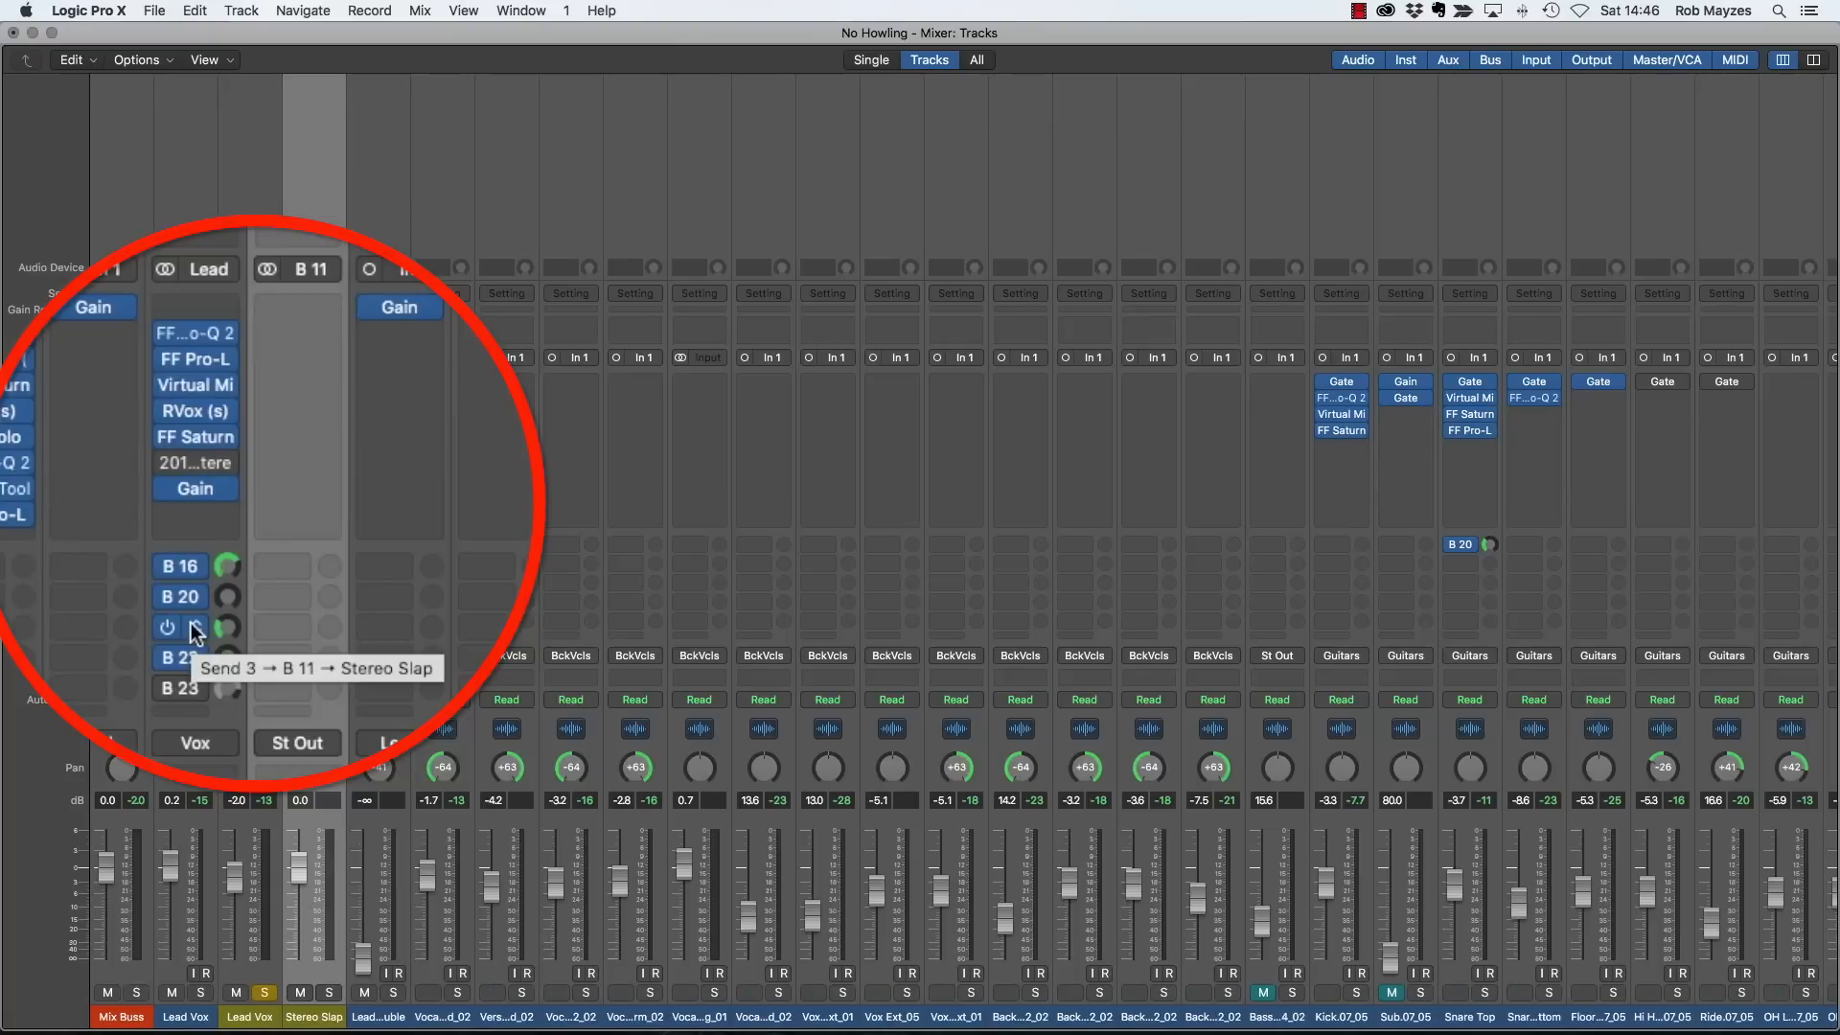
- Raise the Bus 11 send level on Lead Vox and insert a stereo Stereo Delay on the Stereo Slap channel
{"action": "left_click_drag", "start_coordinate": [226, 629], "coordinate": [227, 535]}
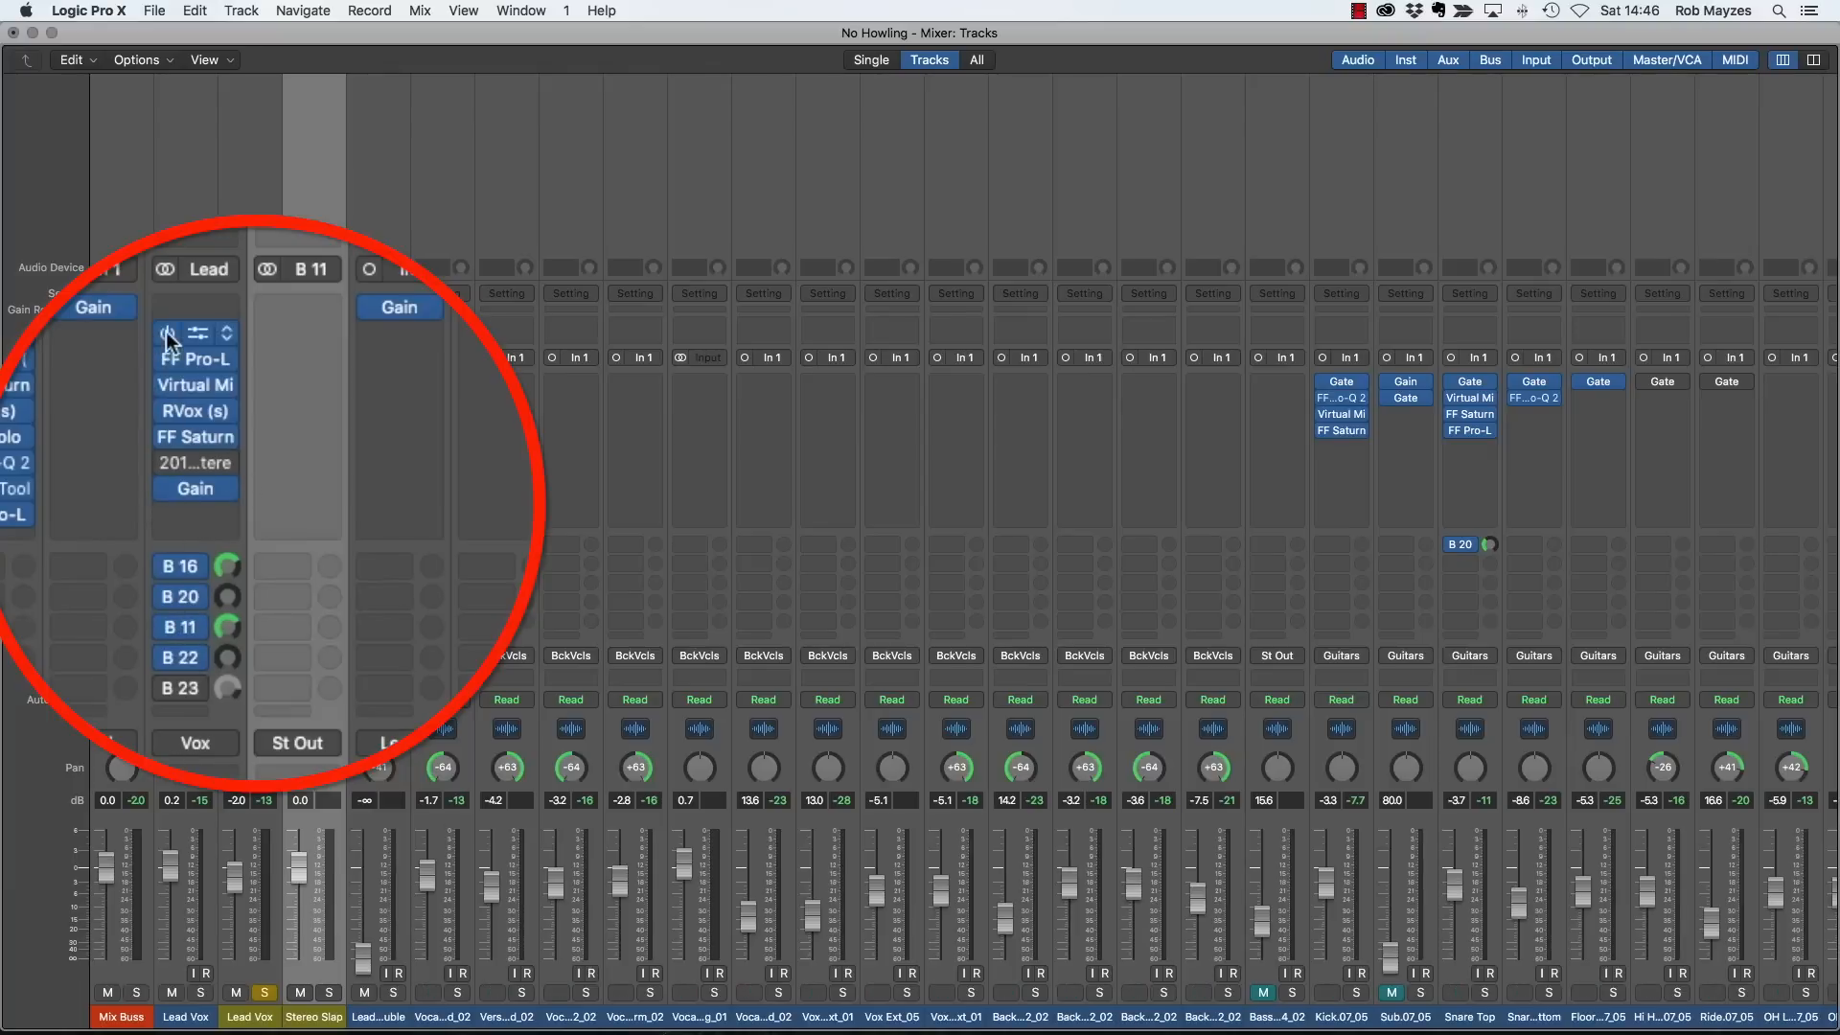
{"action": "scroll", "coordinate": [251, 326], "scroll_direction": "right", "scroll_amount": 1}
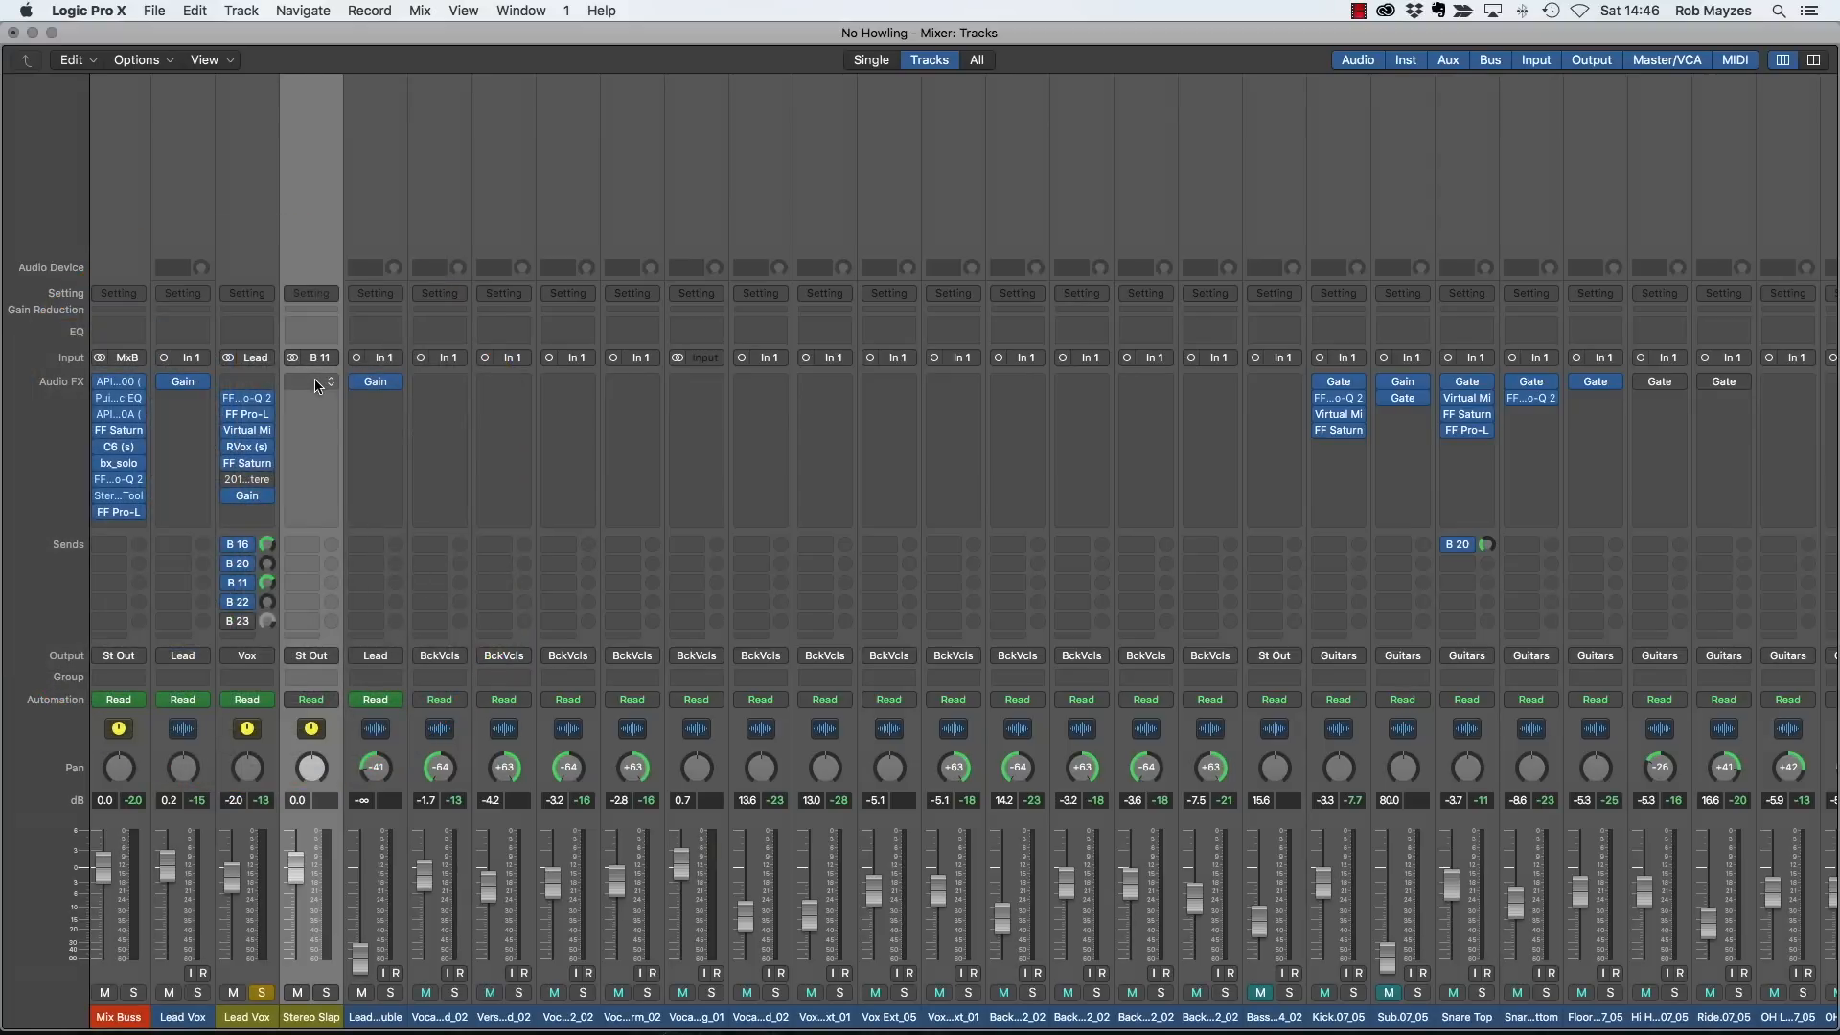
{"action": "left_click", "coordinate": [317, 384]}
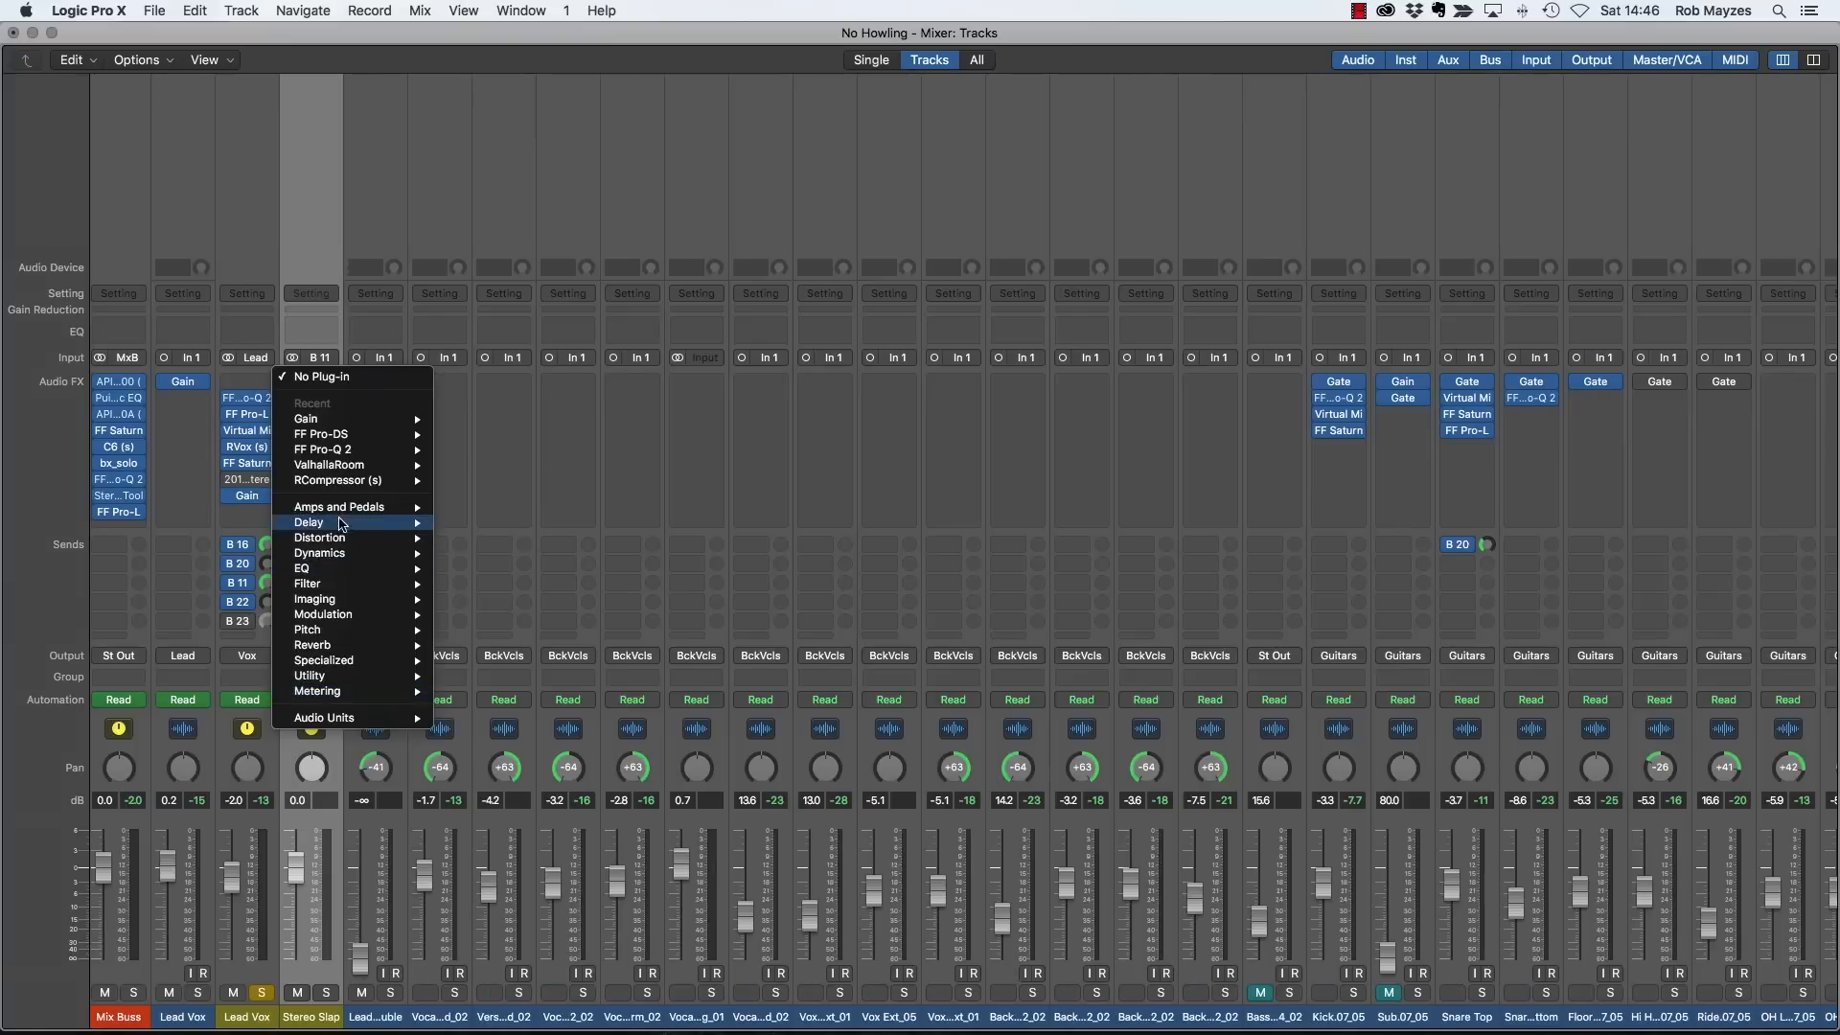
{"action": "mouse_move", "coordinate": [345, 523]}
{"action": "mouse_move", "coordinate": [518, 569]}
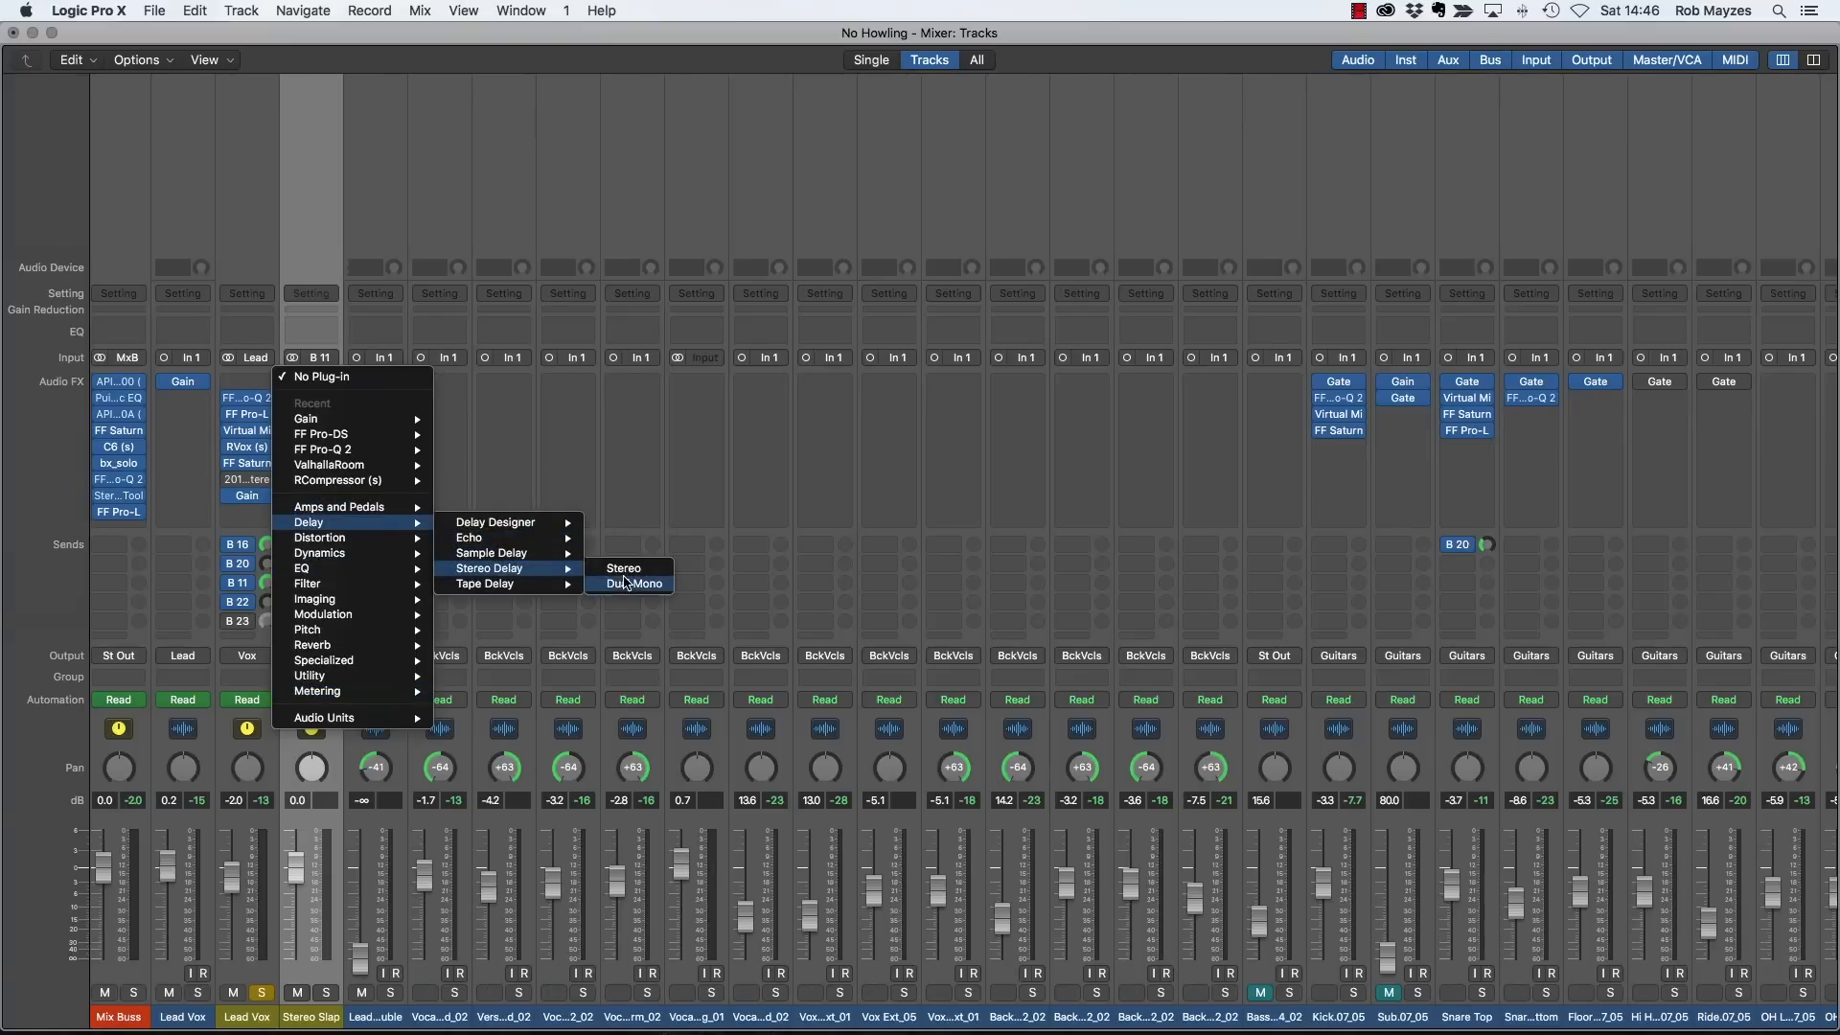
{"action": "left_click", "coordinate": [624, 568]}
{"action": "left_click_drag", "start_coordinate": [474, 114], "coordinate": [953, 148]}
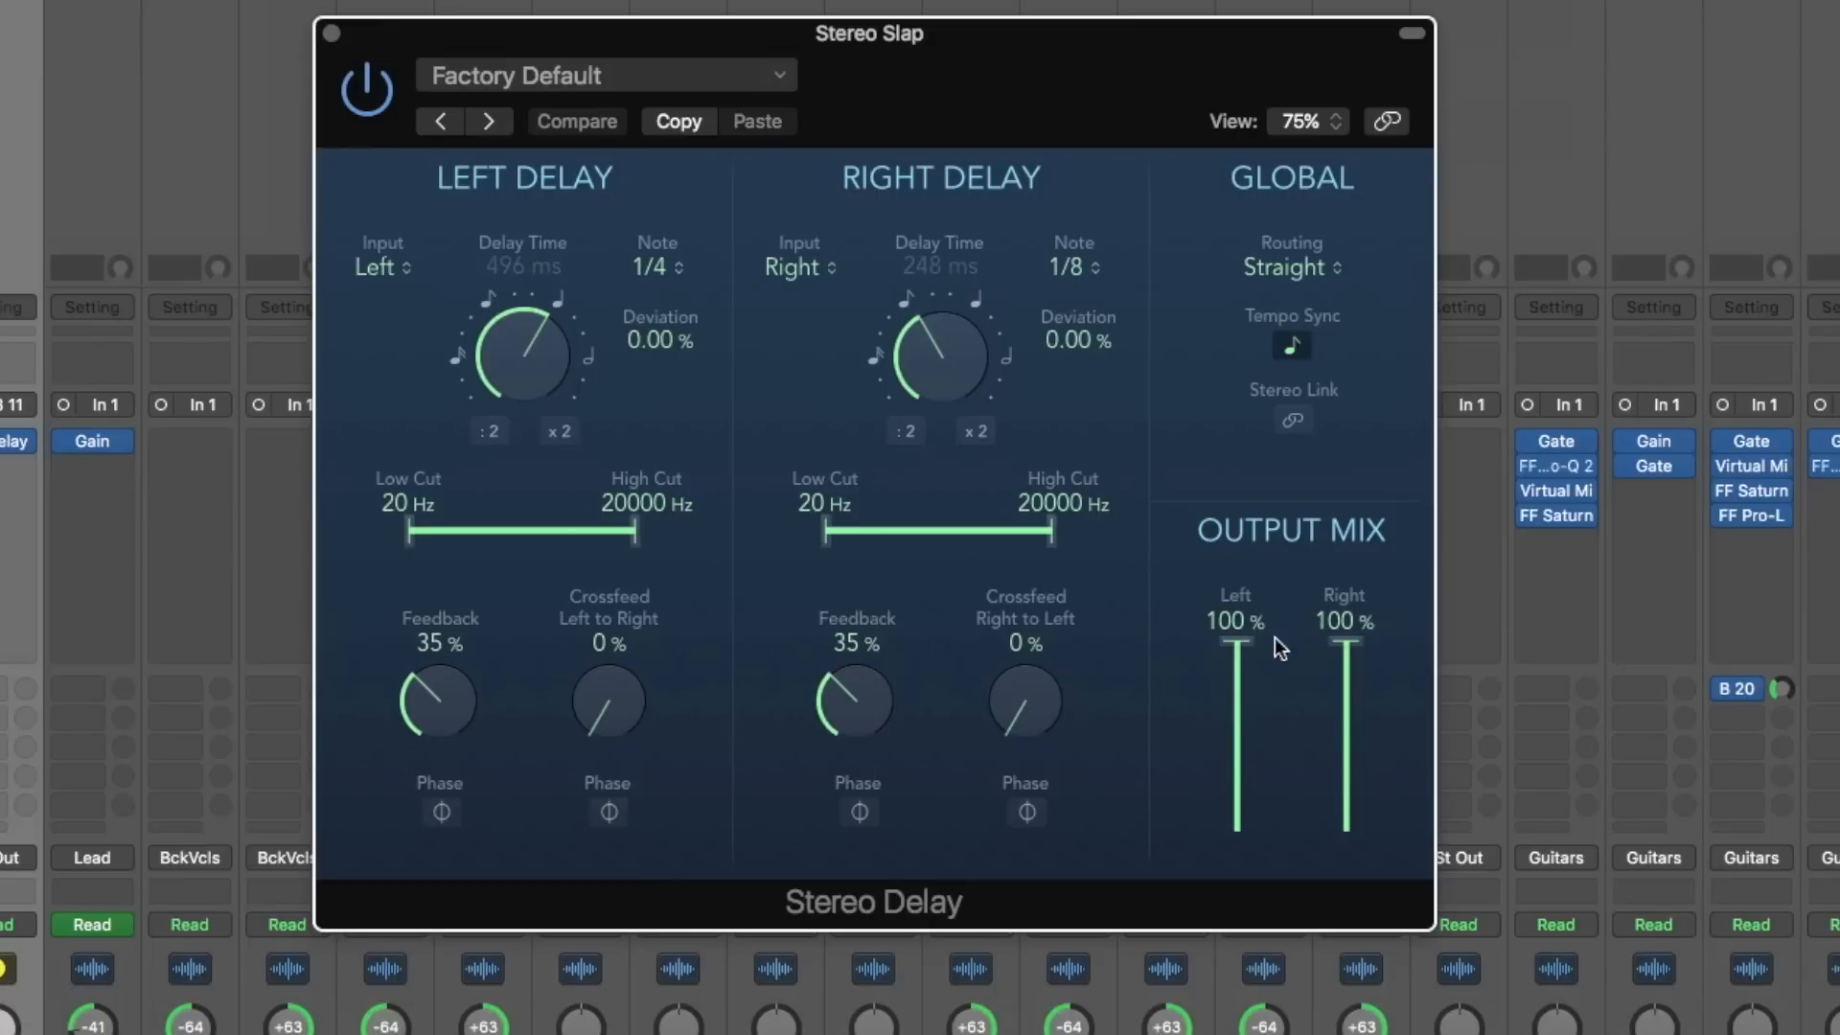
- Set both output mix levels to 100% and the delay times to 93 ms left and 145 ms right
{"action": "left_click_drag", "start_coordinate": [1225, 651], "coordinate": [1273, 556]}
{"action": "left_click_drag", "start_coordinate": [1349, 652], "coordinate": [1347, 598]}
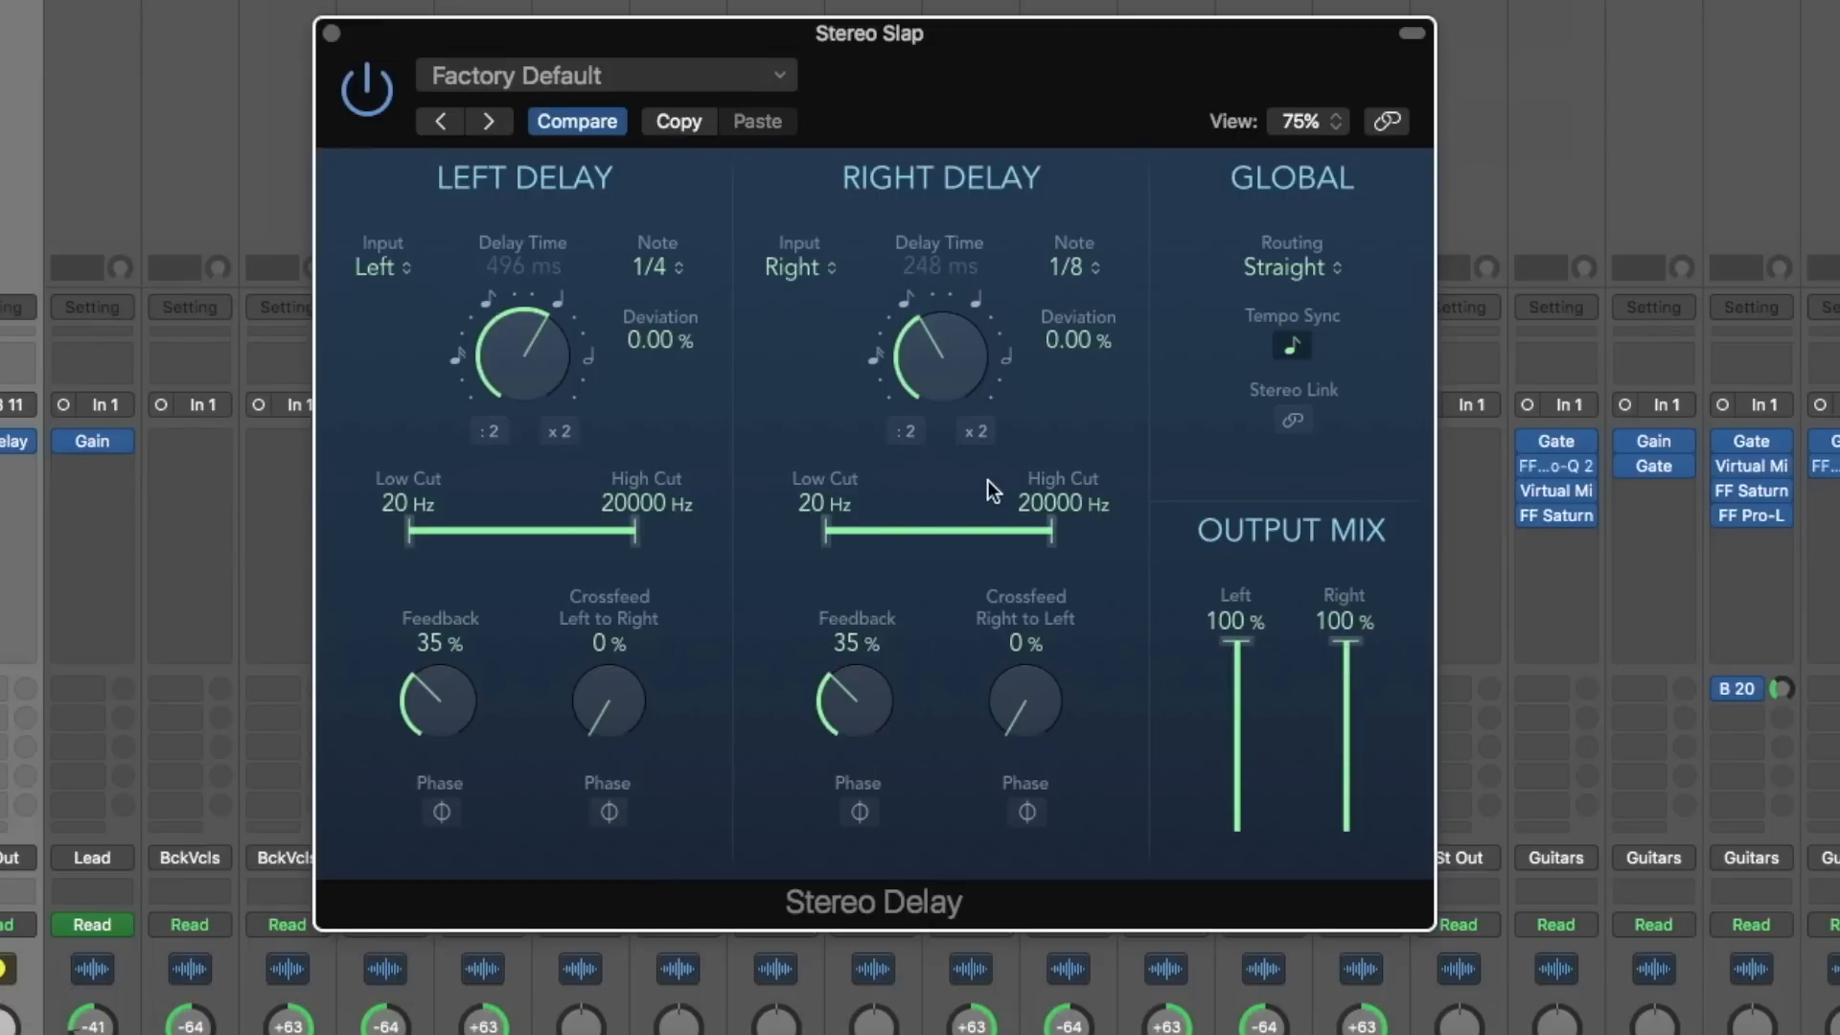
{"action": "left_click_drag", "start_coordinate": [520, 374], "coordinate": [525, 479]}
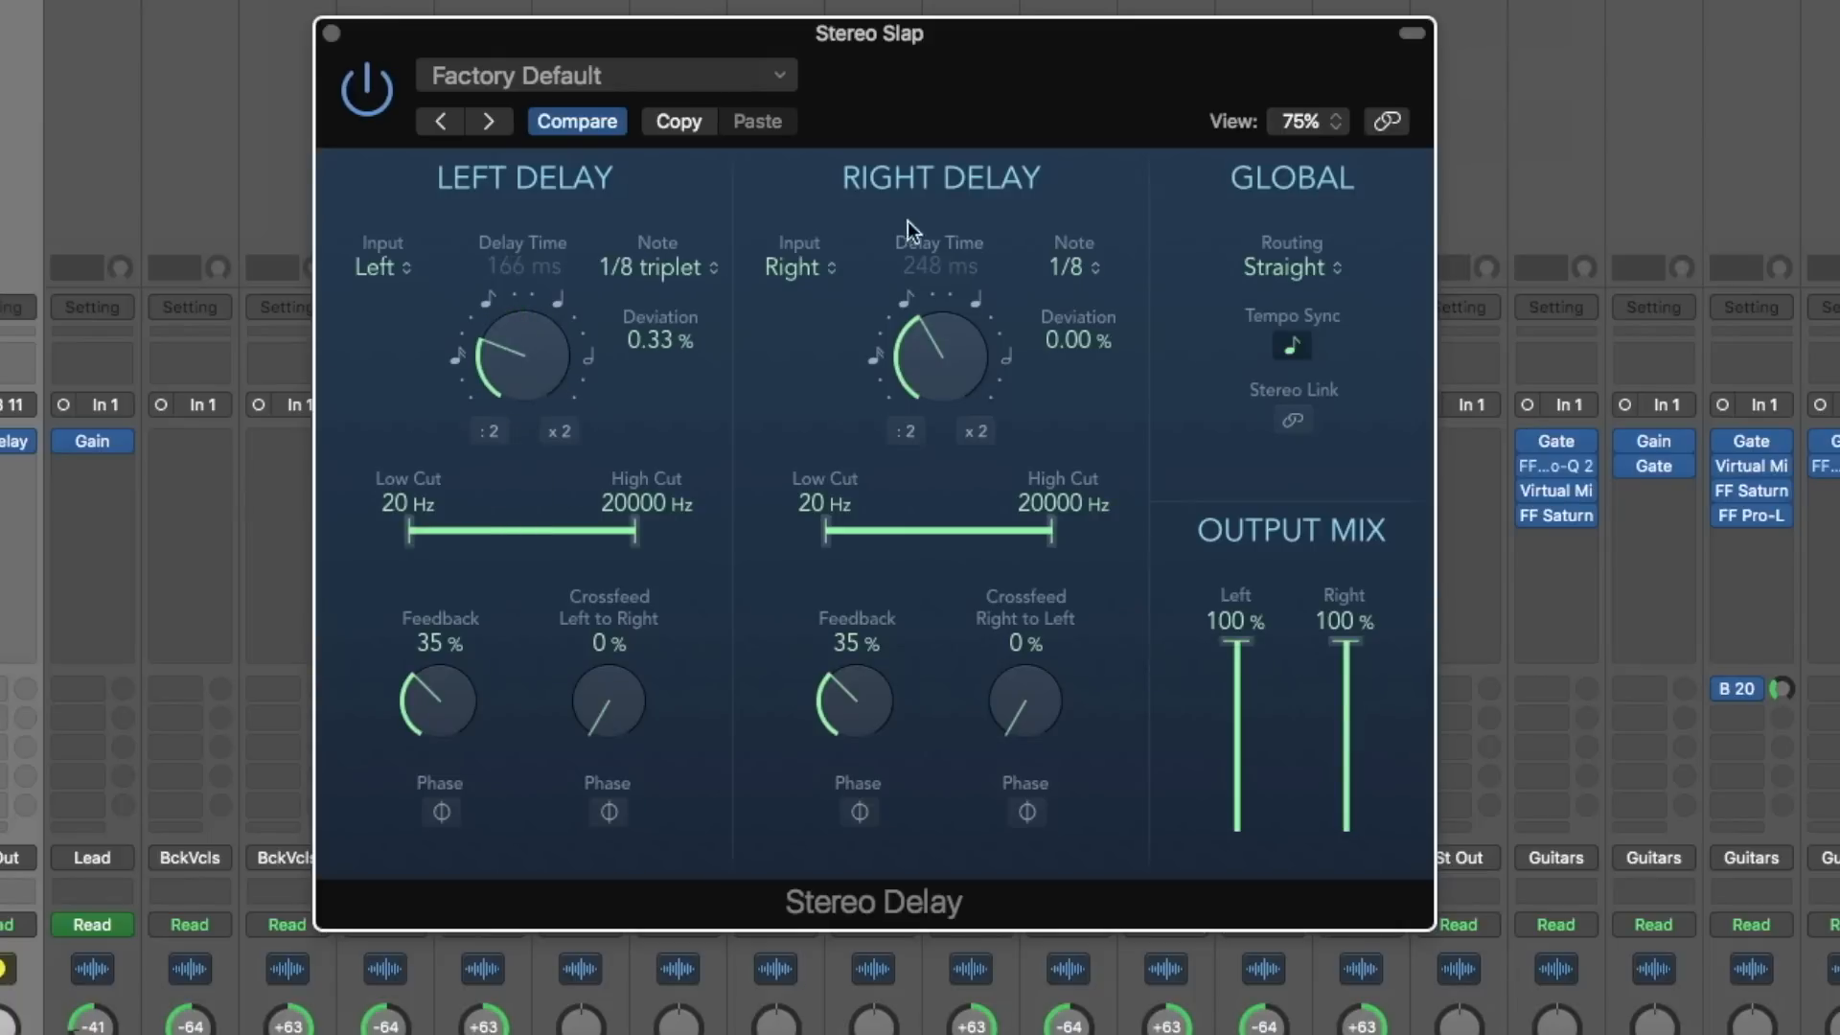
{"action": "left_click_drag", "start_coordinate": [940, 360], "coordinate": [958, 290]}
{"action": "left_click_drag", "start_coordinate": [560, 352], "coordinate": [530, 384]}
{"action": "left_click_drag", "start_coordinate": [898, 331], "coordinate": [953, 456]}
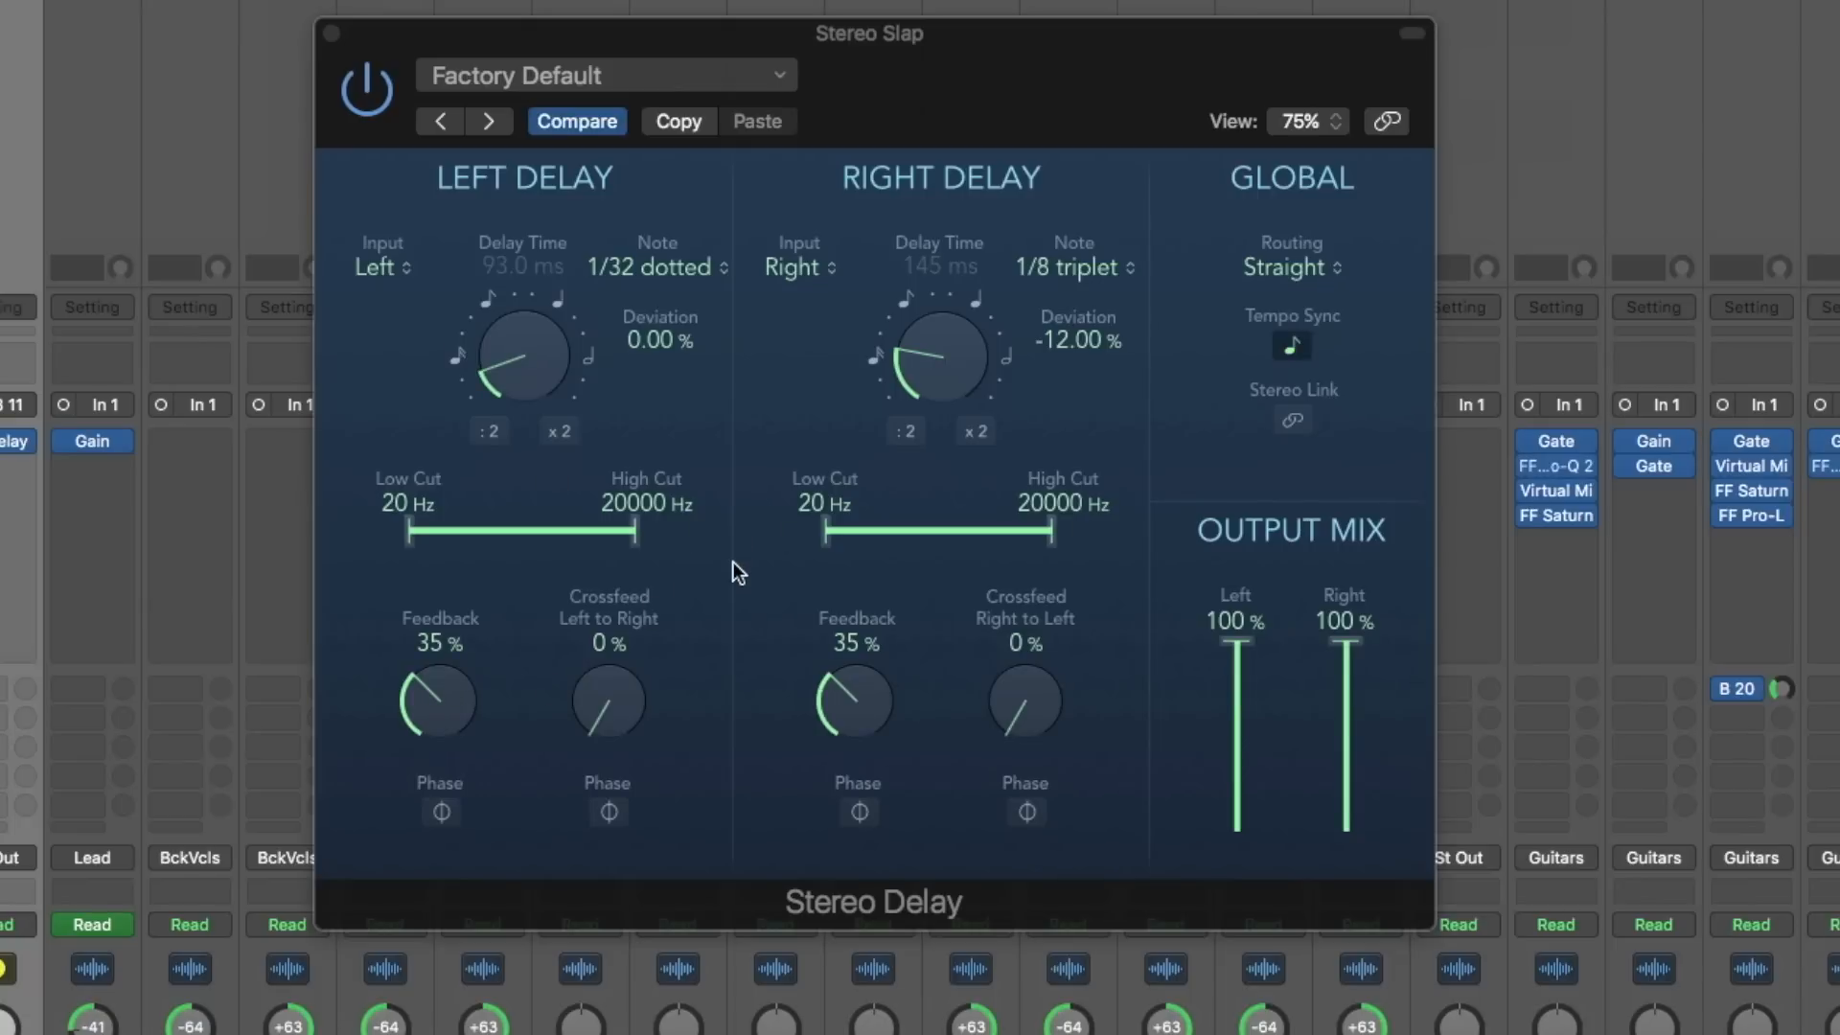
- Set the feedback of both the left and right delays to 0%
{"action": "left_click_drag", "start_coordinate": [439, 690], "coordinate": [504, 891]}
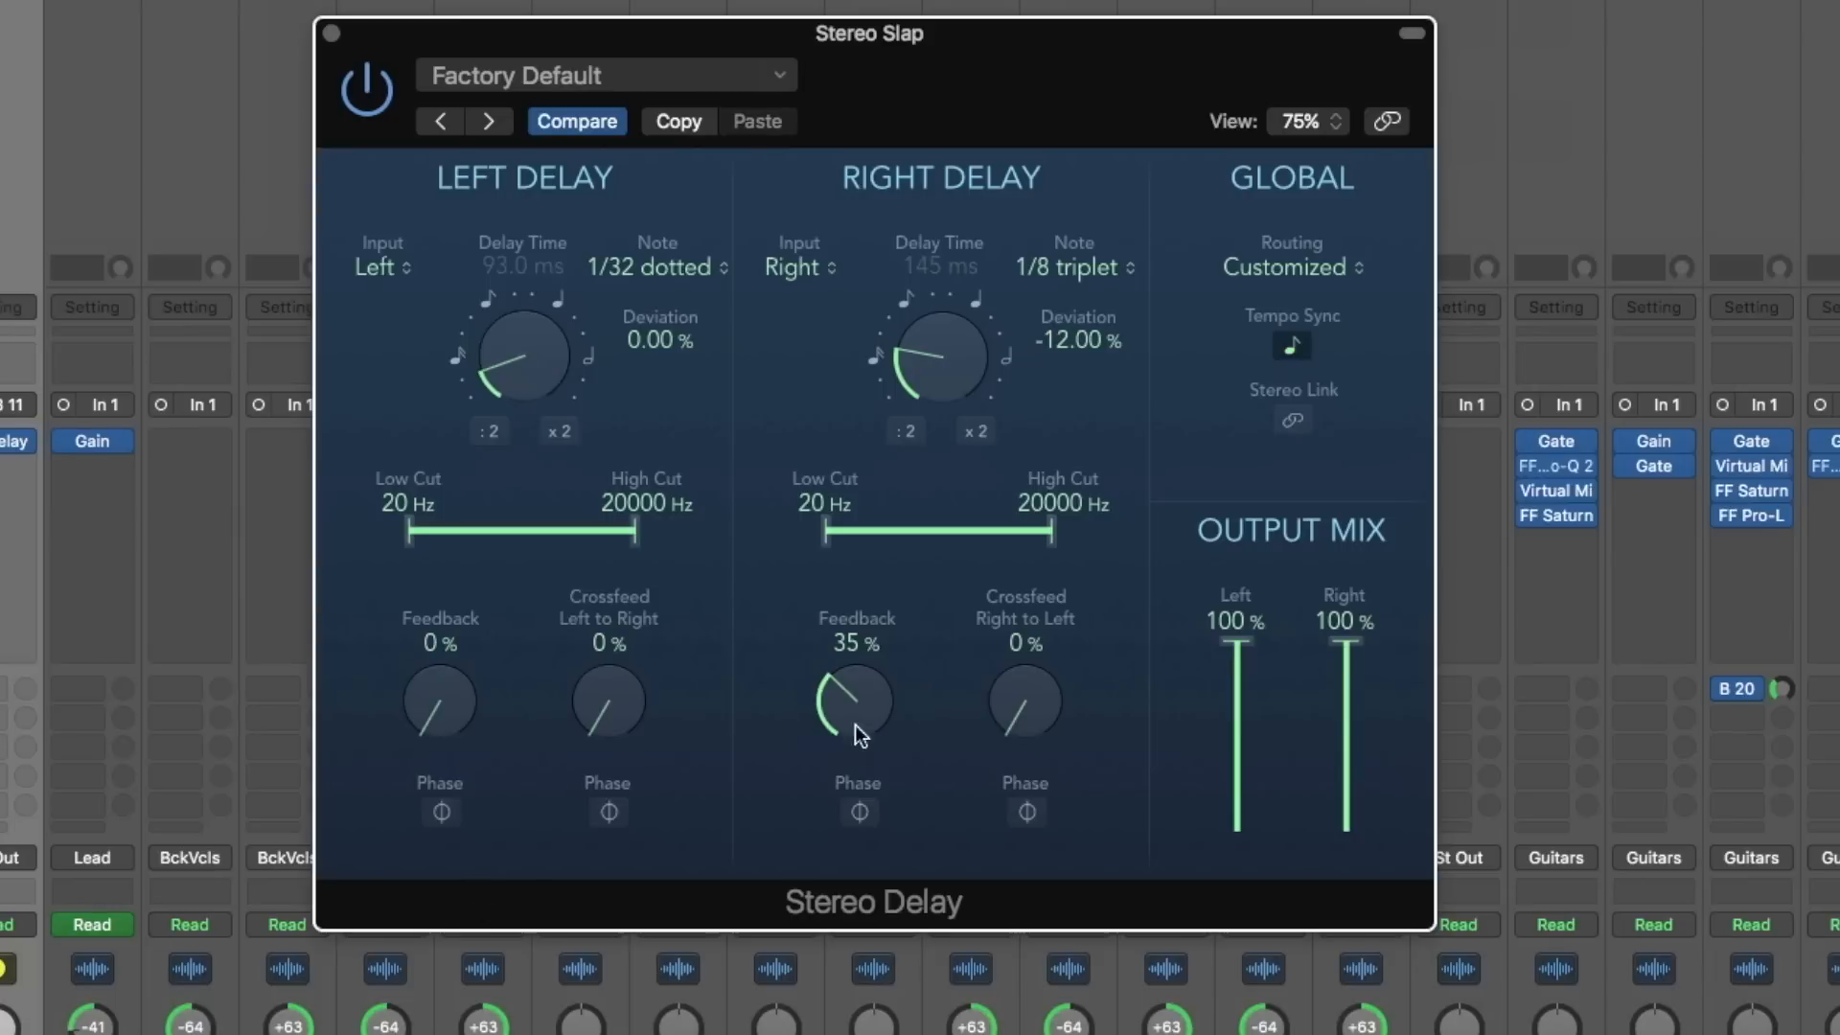
{"action": "left_click_drag", "start_coordinate": [857, 687], "coordinate": [851, 716]}
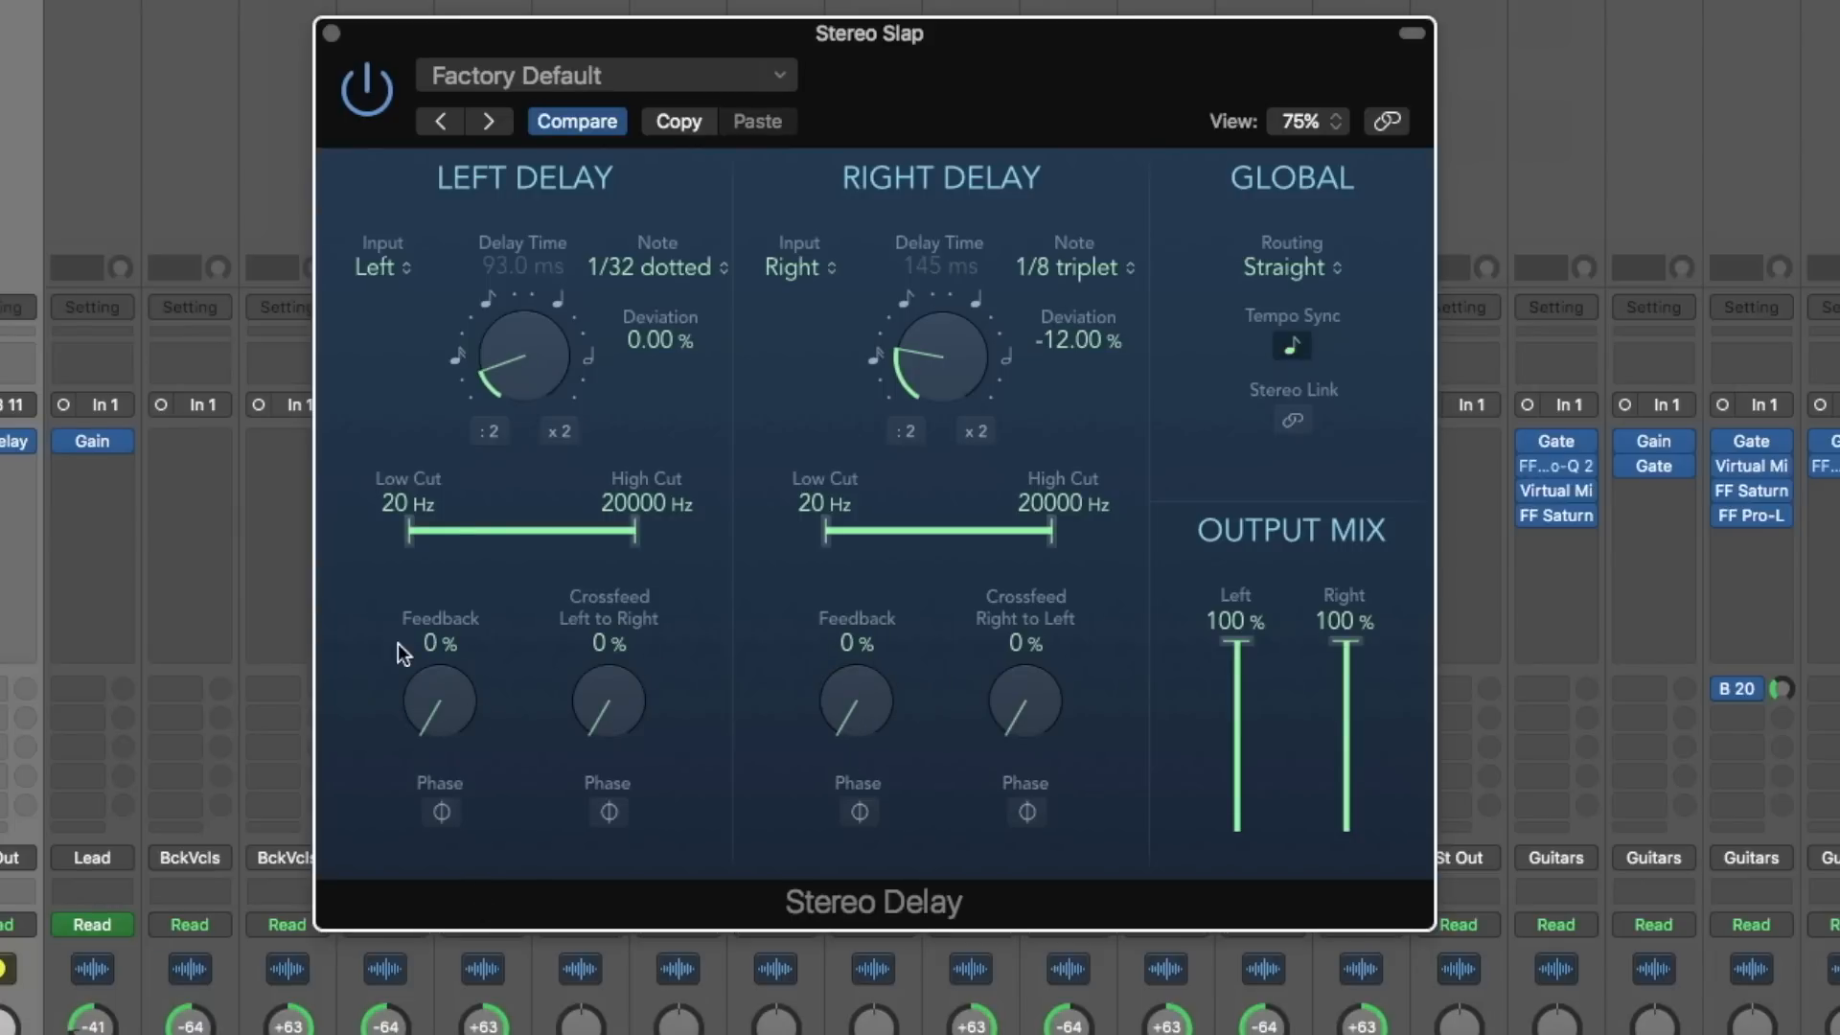
{"action": "left_click_drag", "start_coordinate": [448, 682], "coordinate": [547, 896]}
- Insert a stereo Gain plug-in after the delay on Stereo Slap and set its gain to +10.5 dB
{"action": "left_click", "coordinate": [24, 475]}
{"action": "mouse_move", "coordinate": [308, 913]}
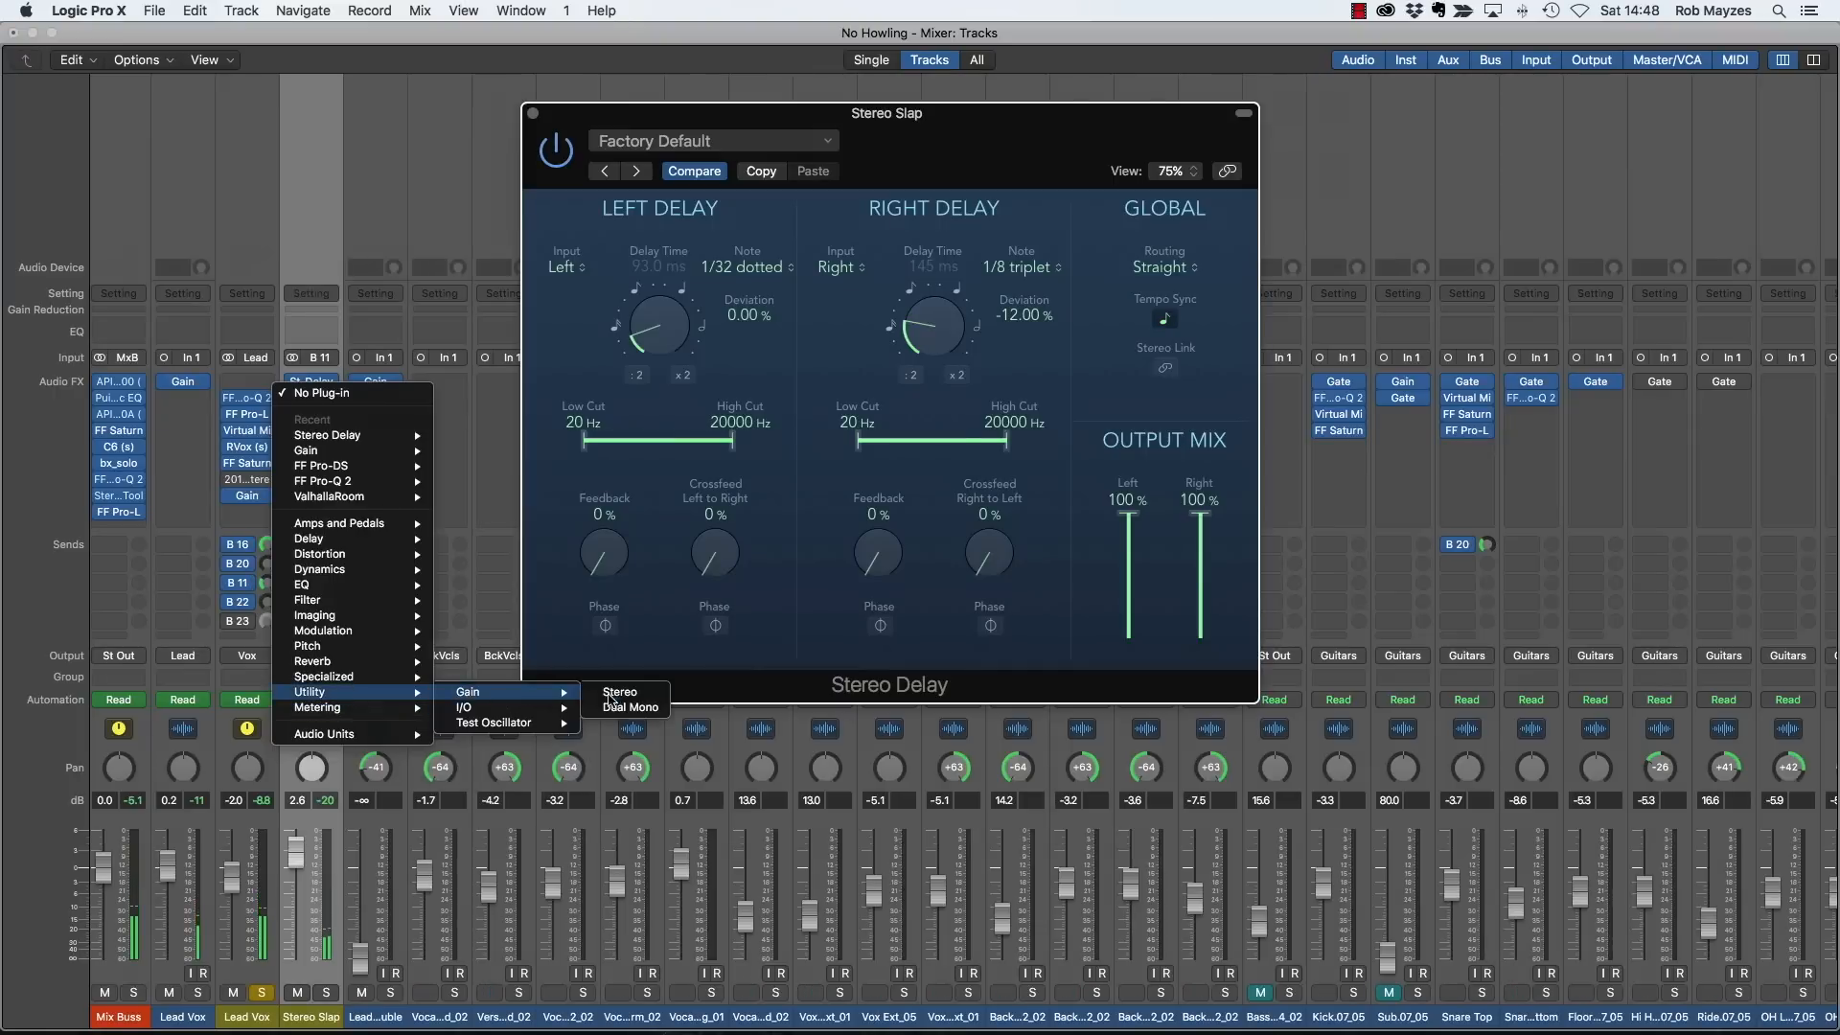
{"action": "left_click", "coordinate": [618, 692]}
{"action": "mouse_move", "coordinate": [300, 862]}
{"action": "left_mouse_down"}
{"action": "mouse_move", "coordinate": [300, 843]}
{"action": "mouse_move", "coordinate": [300, 871]}
{"action": "left_mouse_up"}
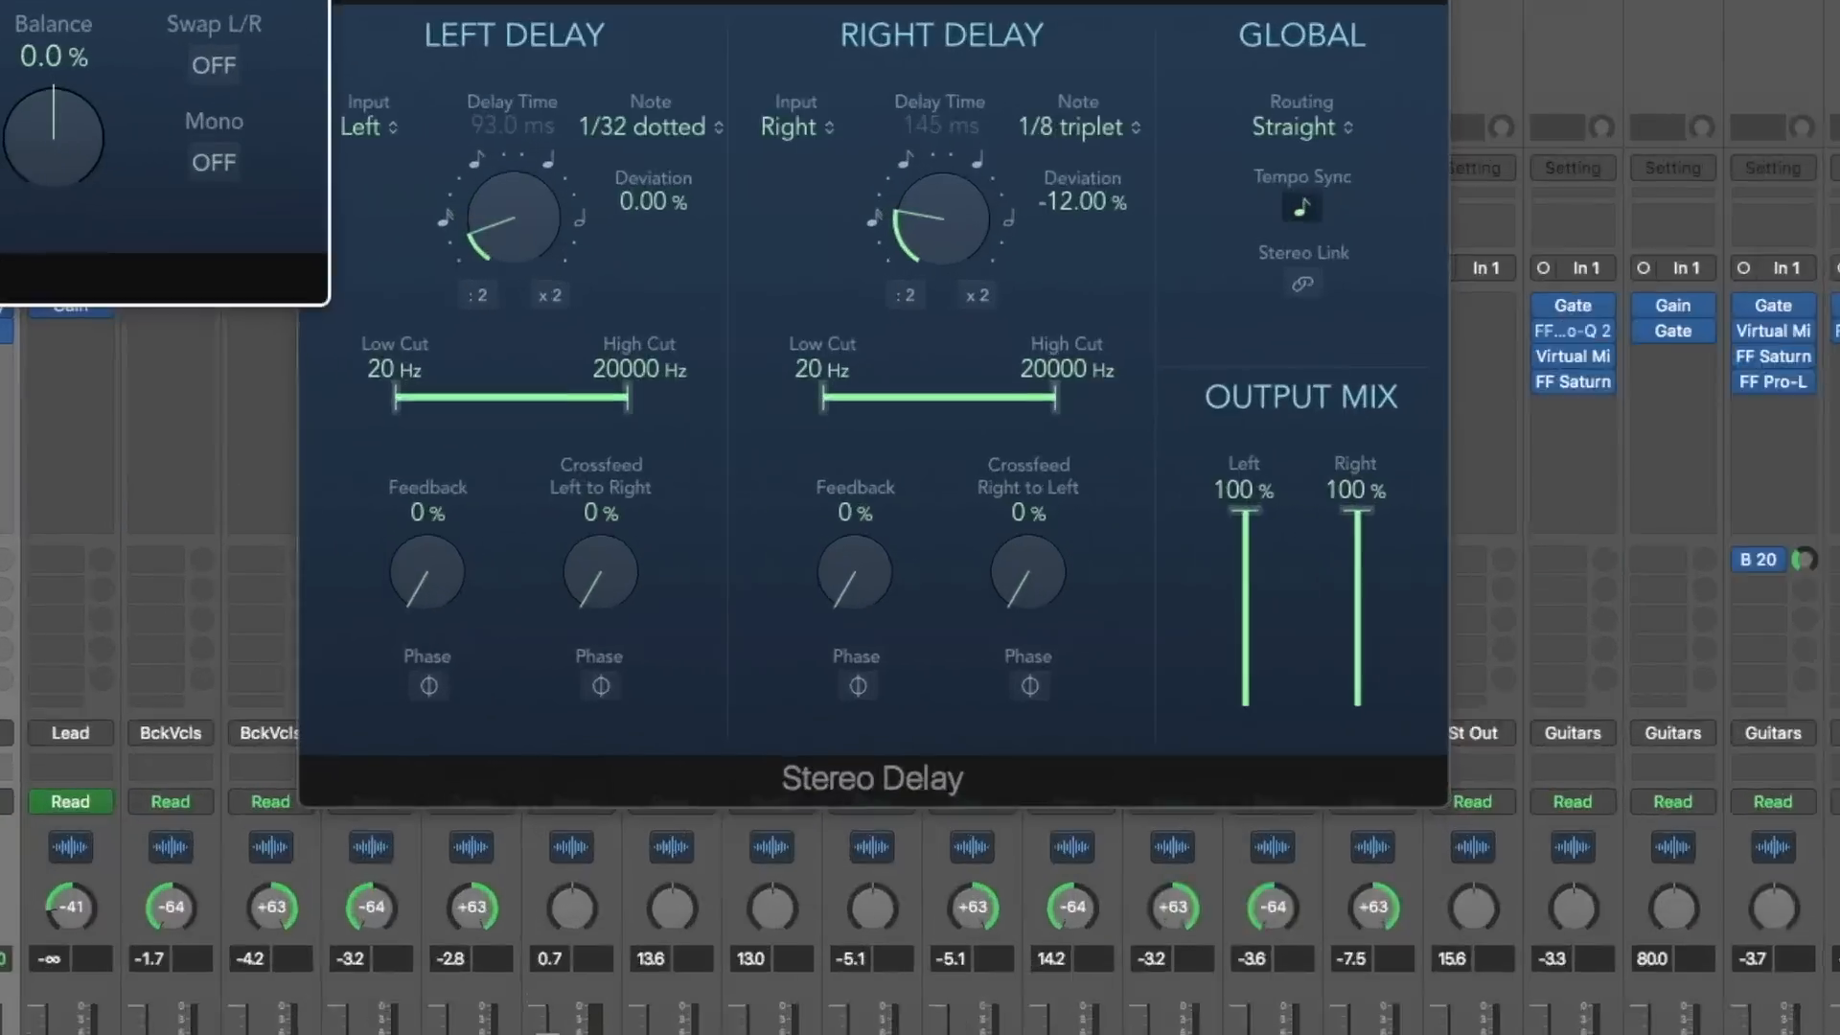
{"action": "left_click_drag", "start_coordinate": [158, 372], "coordinate": [161, 335]}
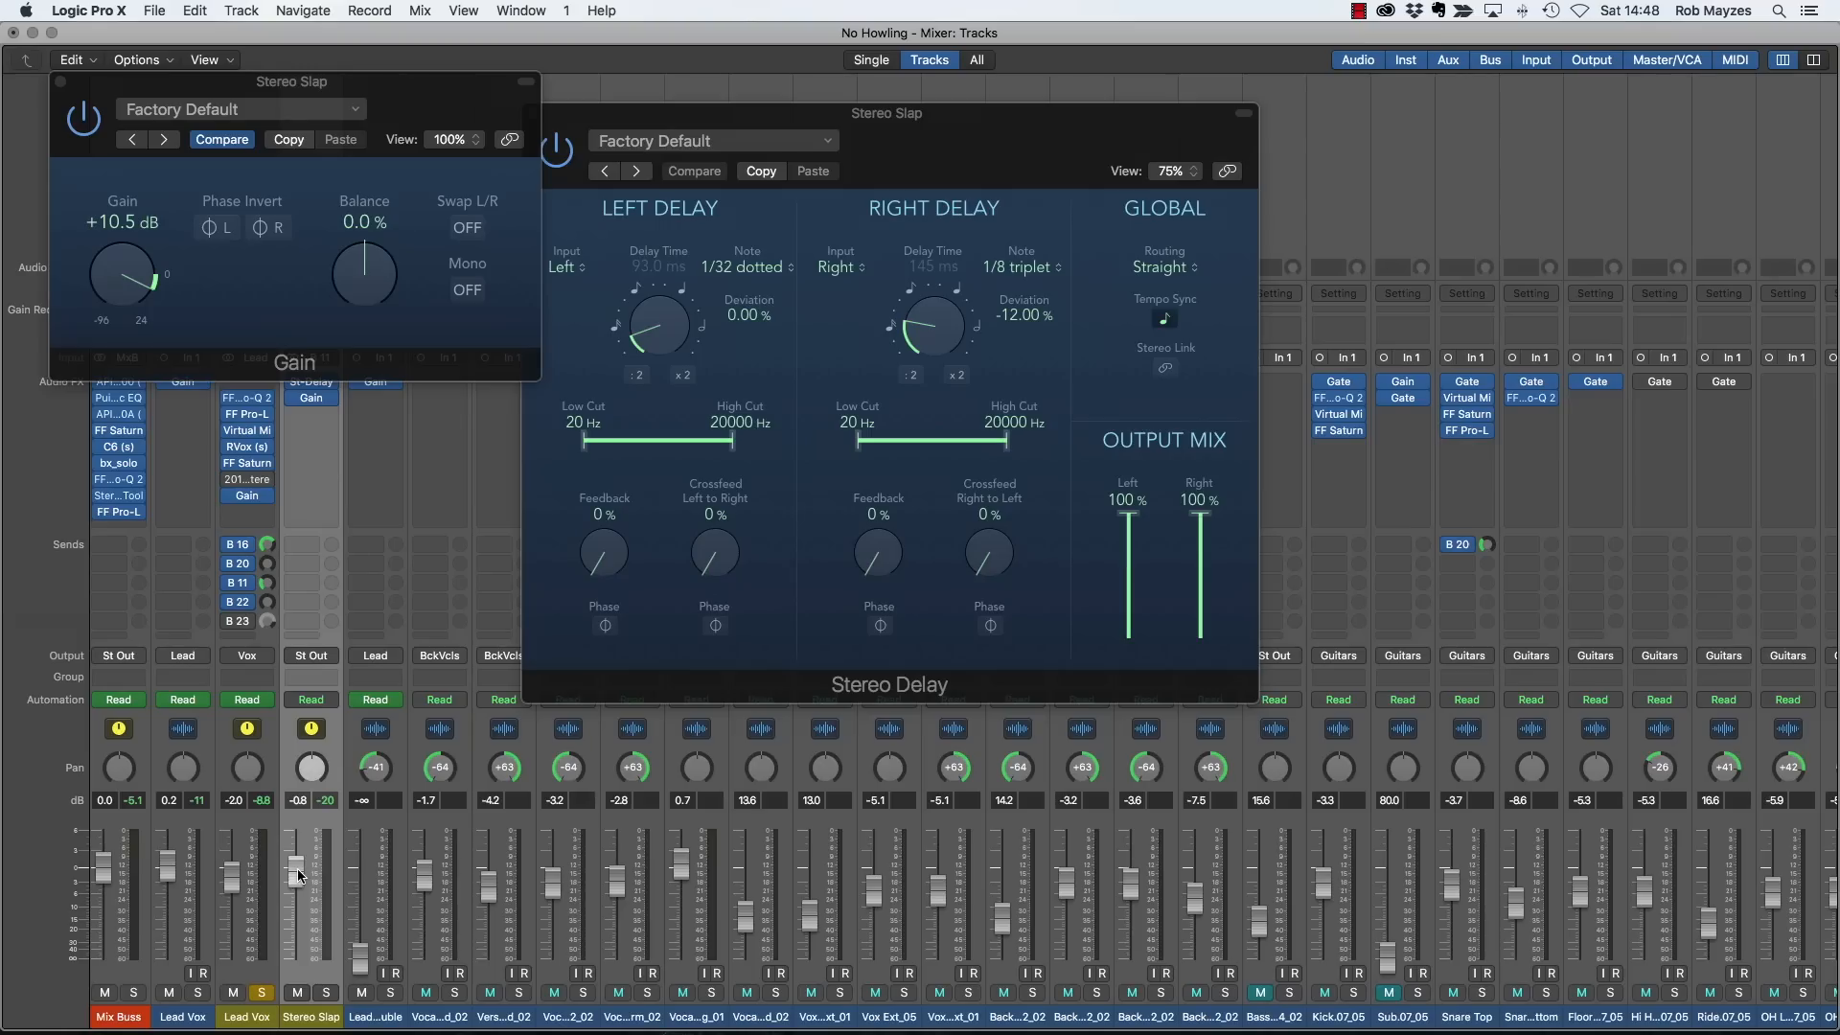
- Lower the Stereo Slap fader to -2.5 dB during playback and close the Gain window
{"action": "key", "text": "space"}
{"action": "left_click_drag", "start_coordinate": [297, 870], "coordinate": [297, 878]}
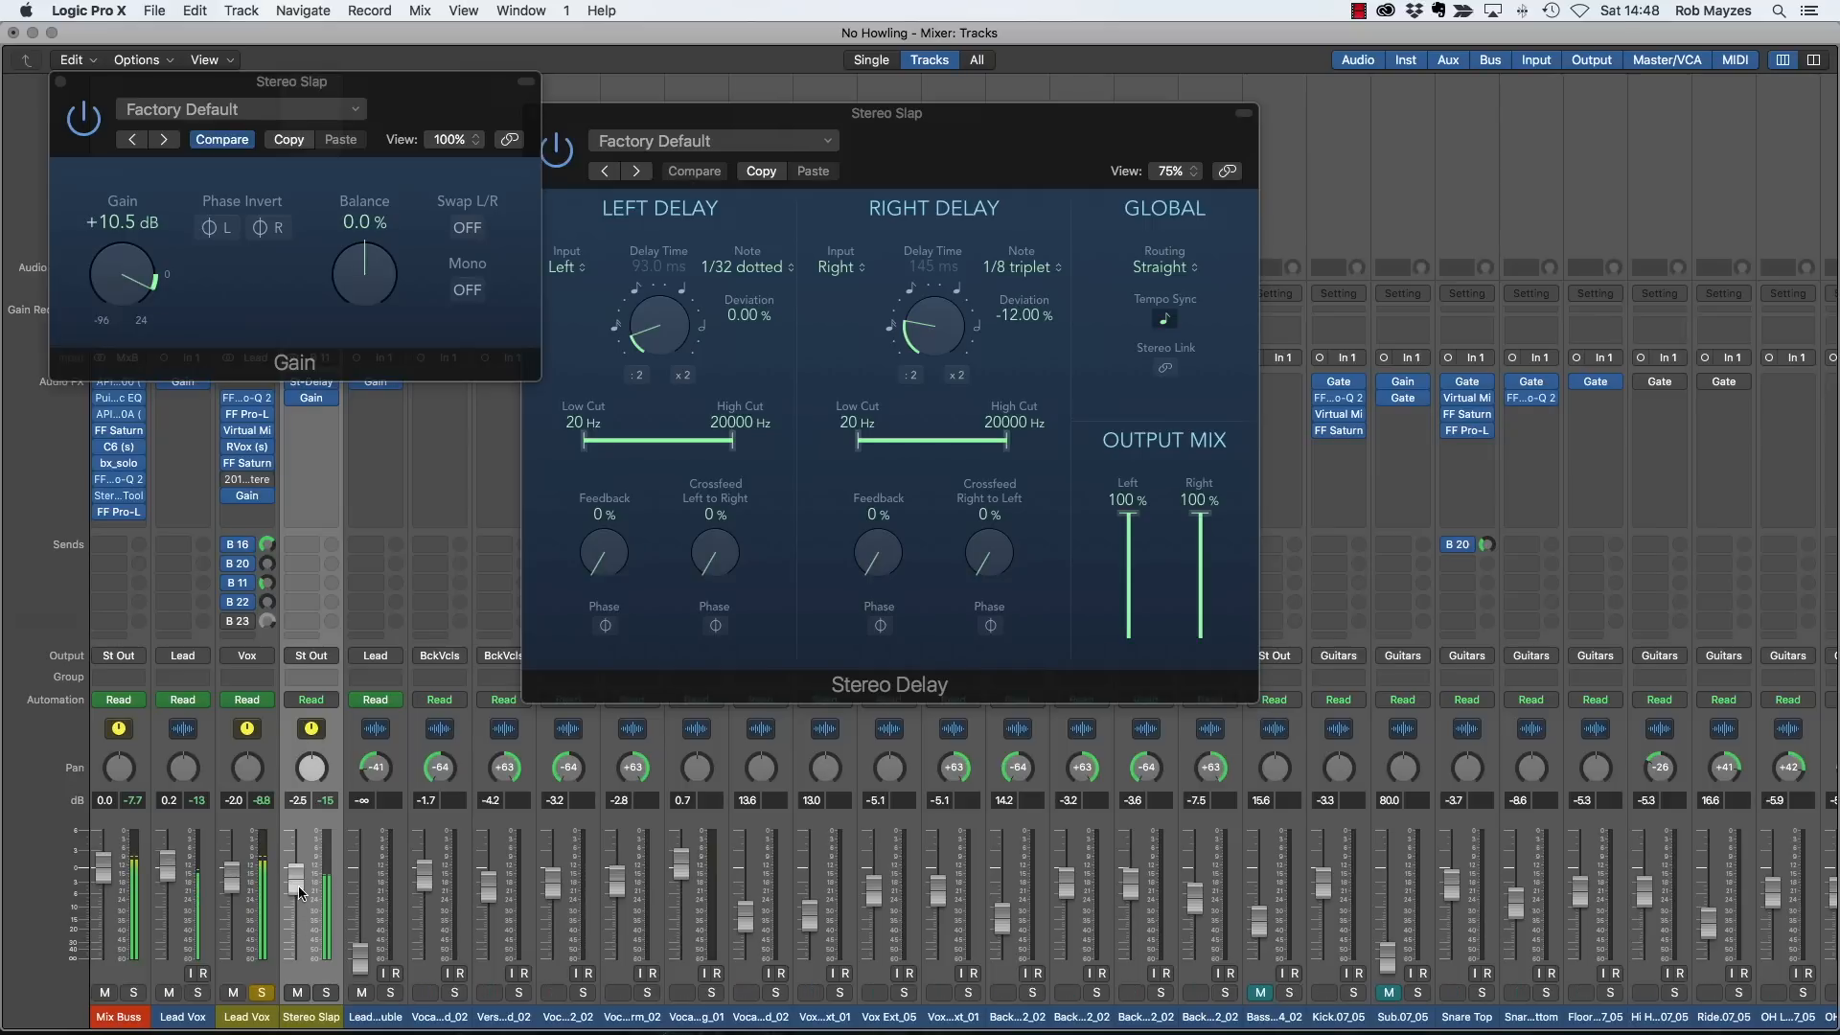
{"action": "left_click", "coordinate": [60, 81]}
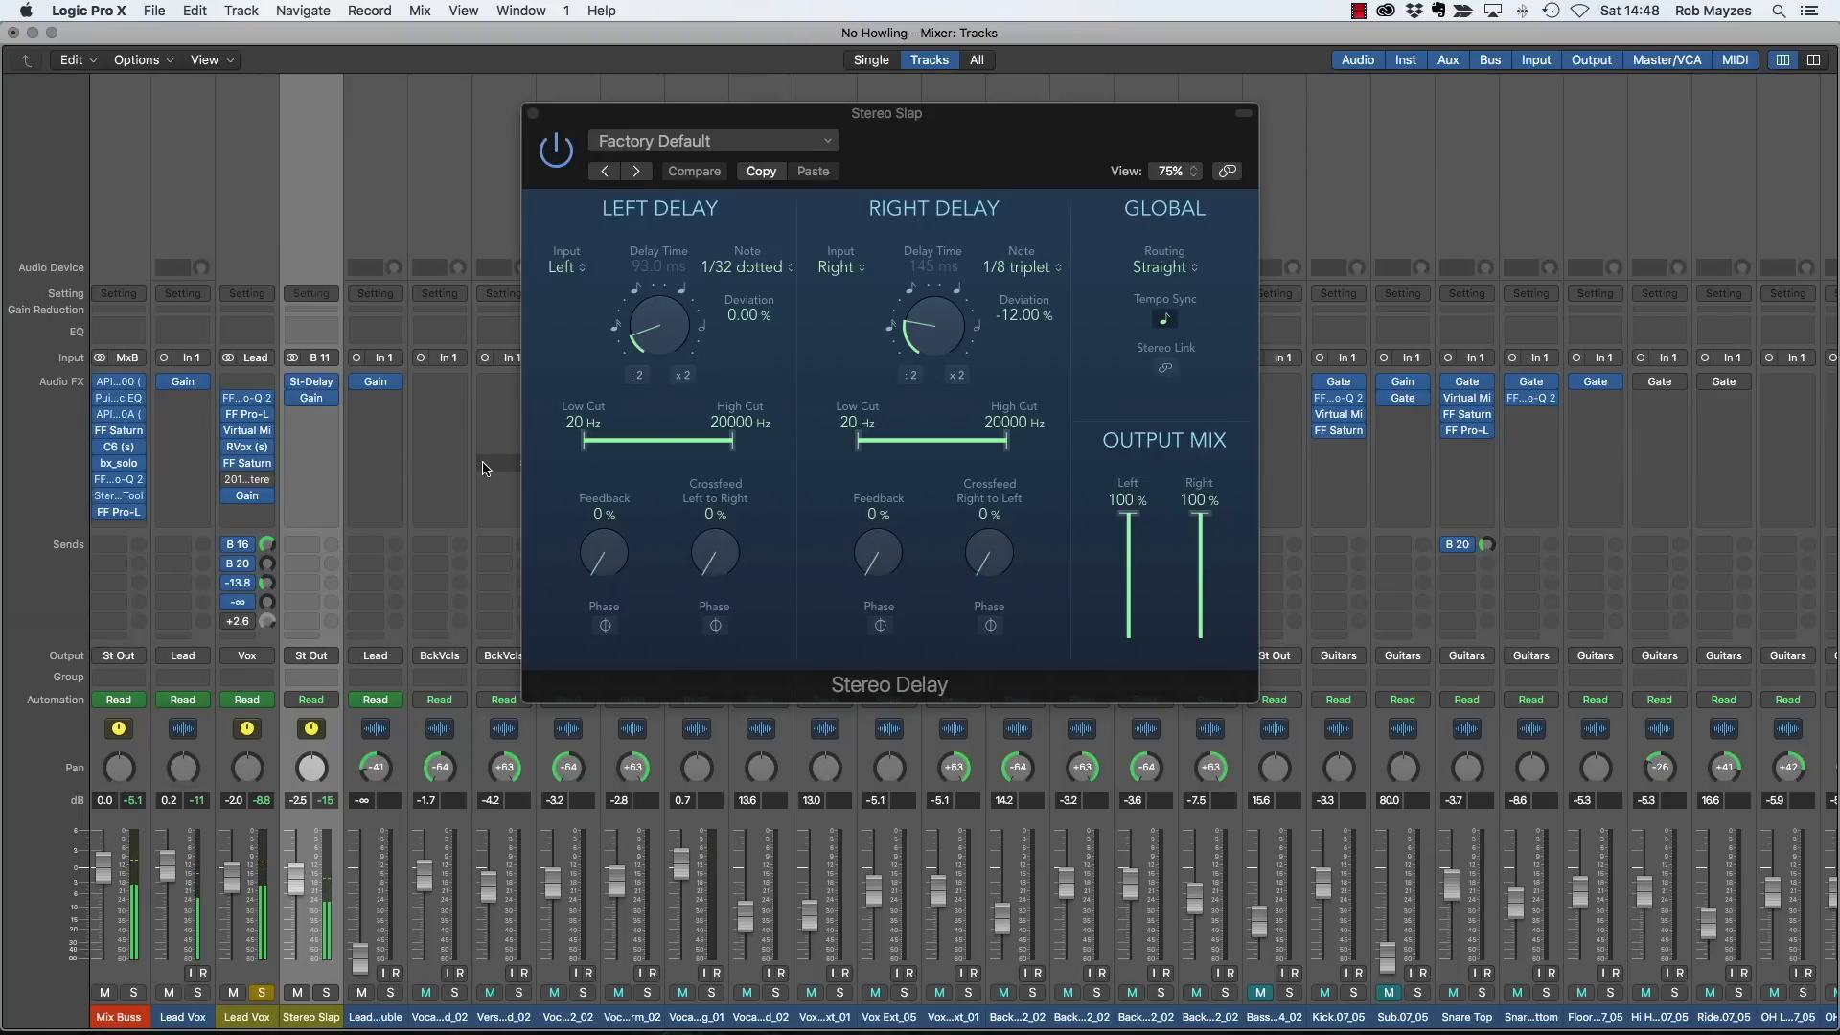
- Add a Channel EQ to Stereo Slap with a 24 dB/Oct low cut at 230 Hz and close it
{"action": "left_click", "coordinate": [318, 414]}
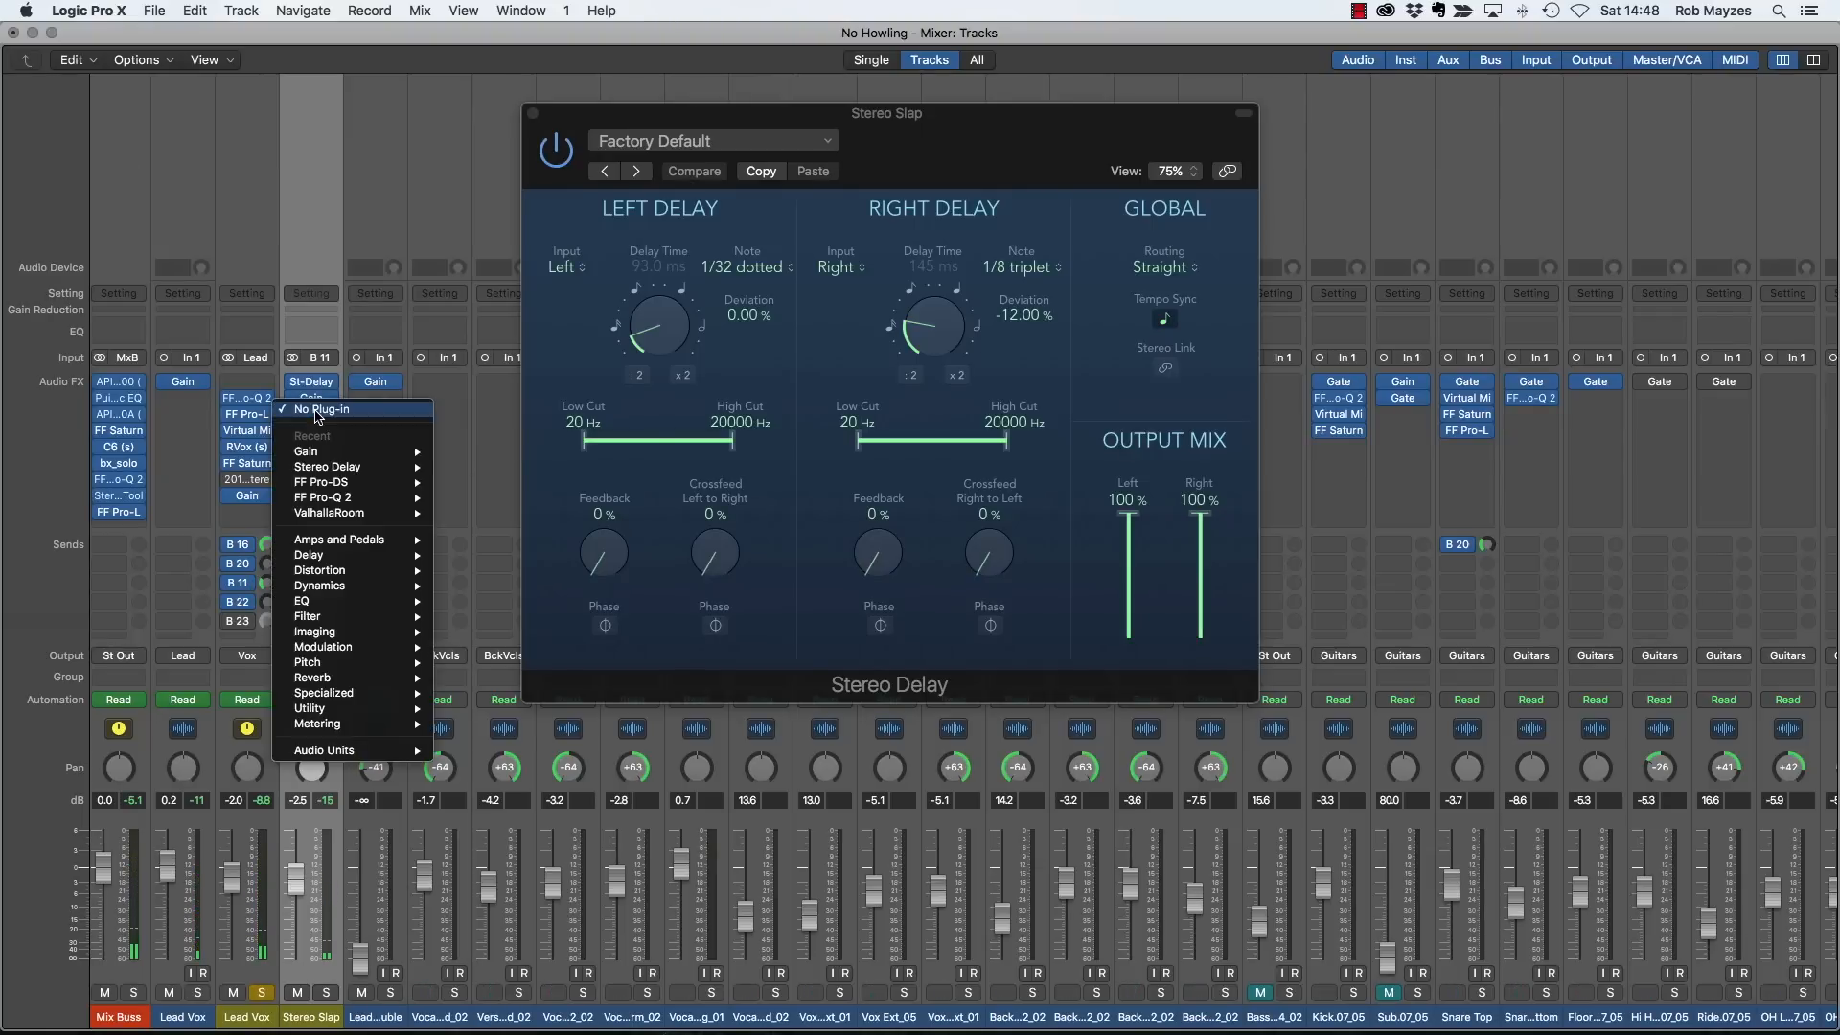
{"action": "left_click", "coordinate": [331, 351]}
{"action": "left_click", "coordinate": [312, 330]}
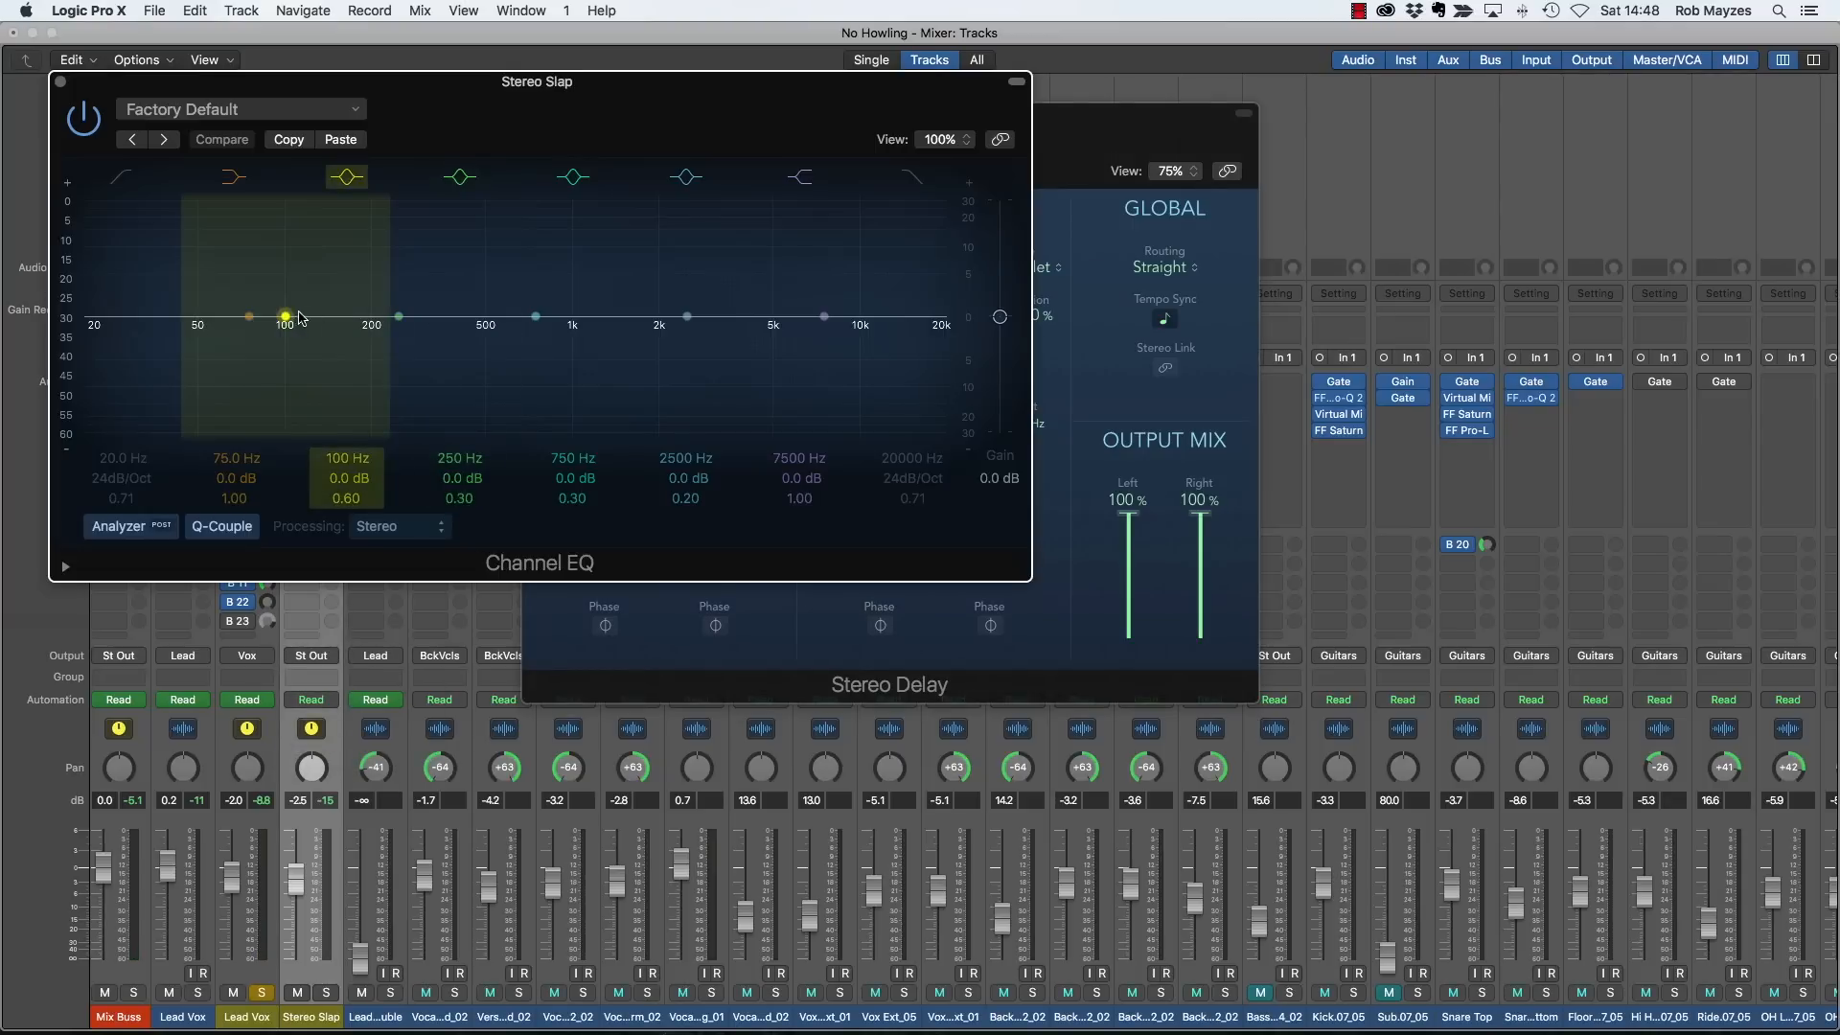
{"action": "left_click_drag", "start_coordinate": [100, 331], "coordinate": [365, 244]}
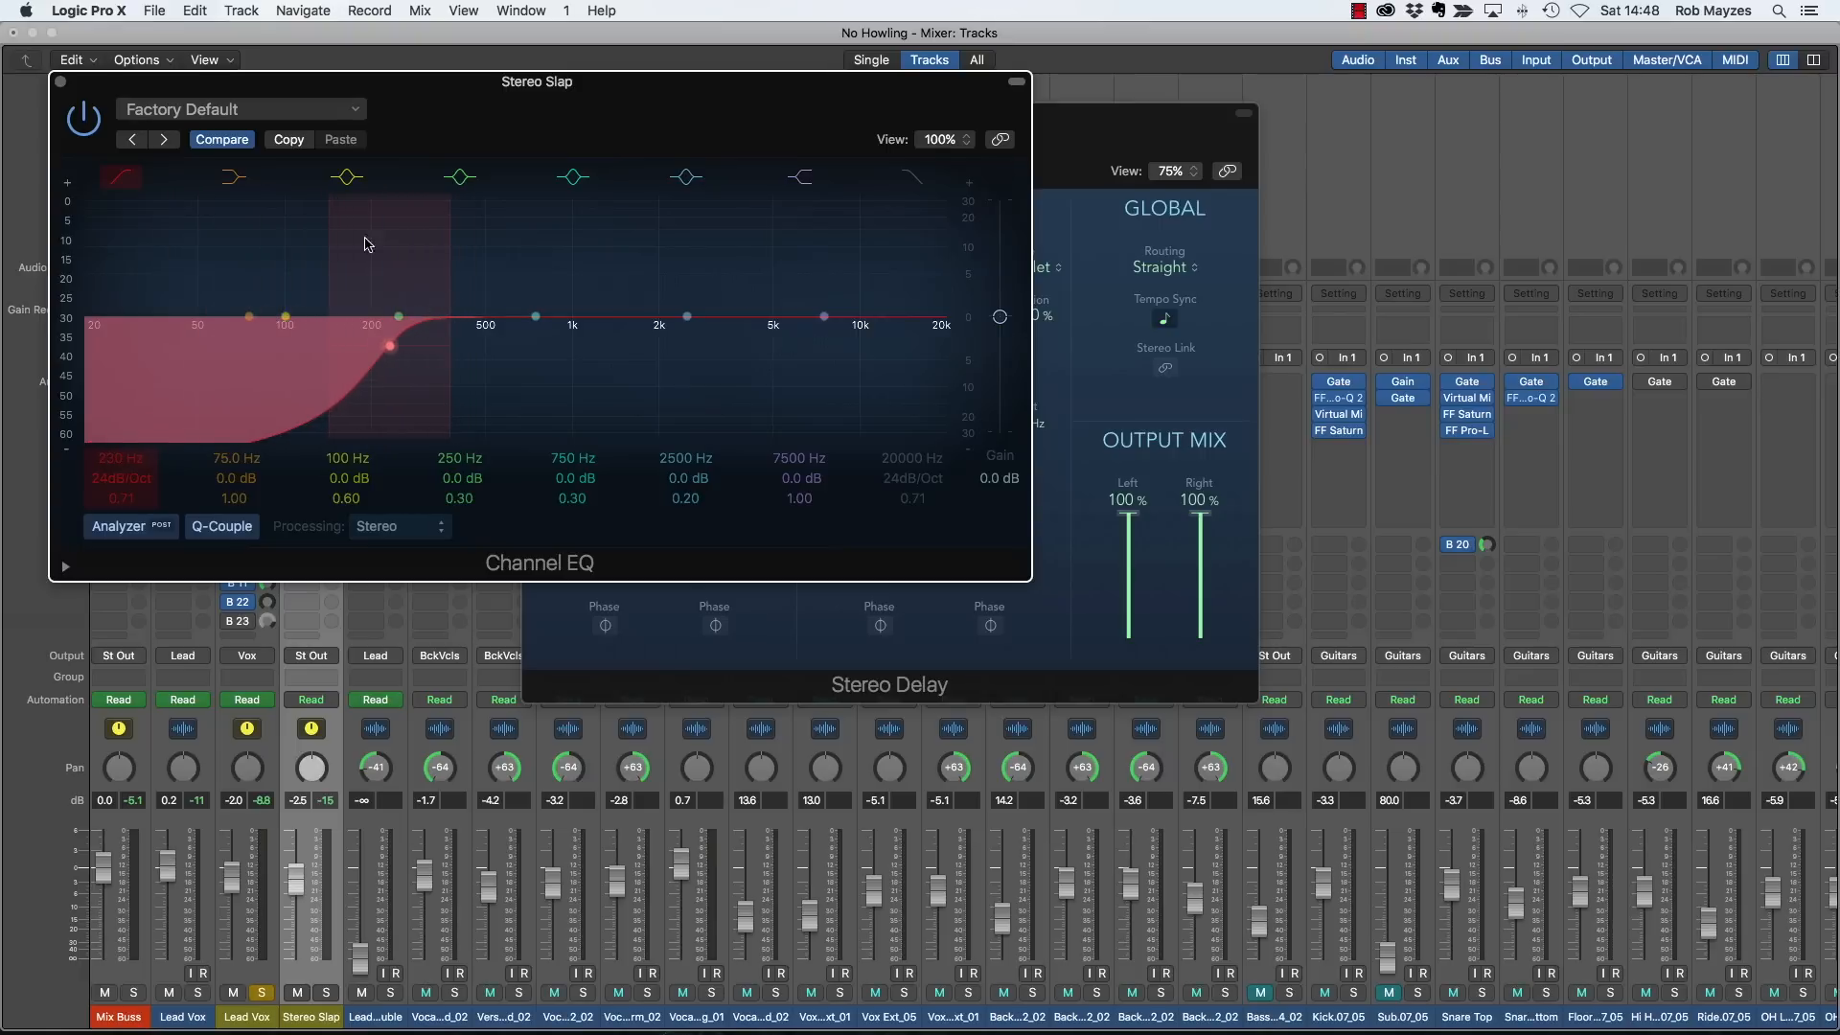
{"action": "left_click", "coordinate": [60, 81]}
- Copy the 2016 Stereo Room reverb from Lead Vox to the Stereo Slap channel, enable it and check its settings
{"action": "left_click", "coordinate": [309, 428]}
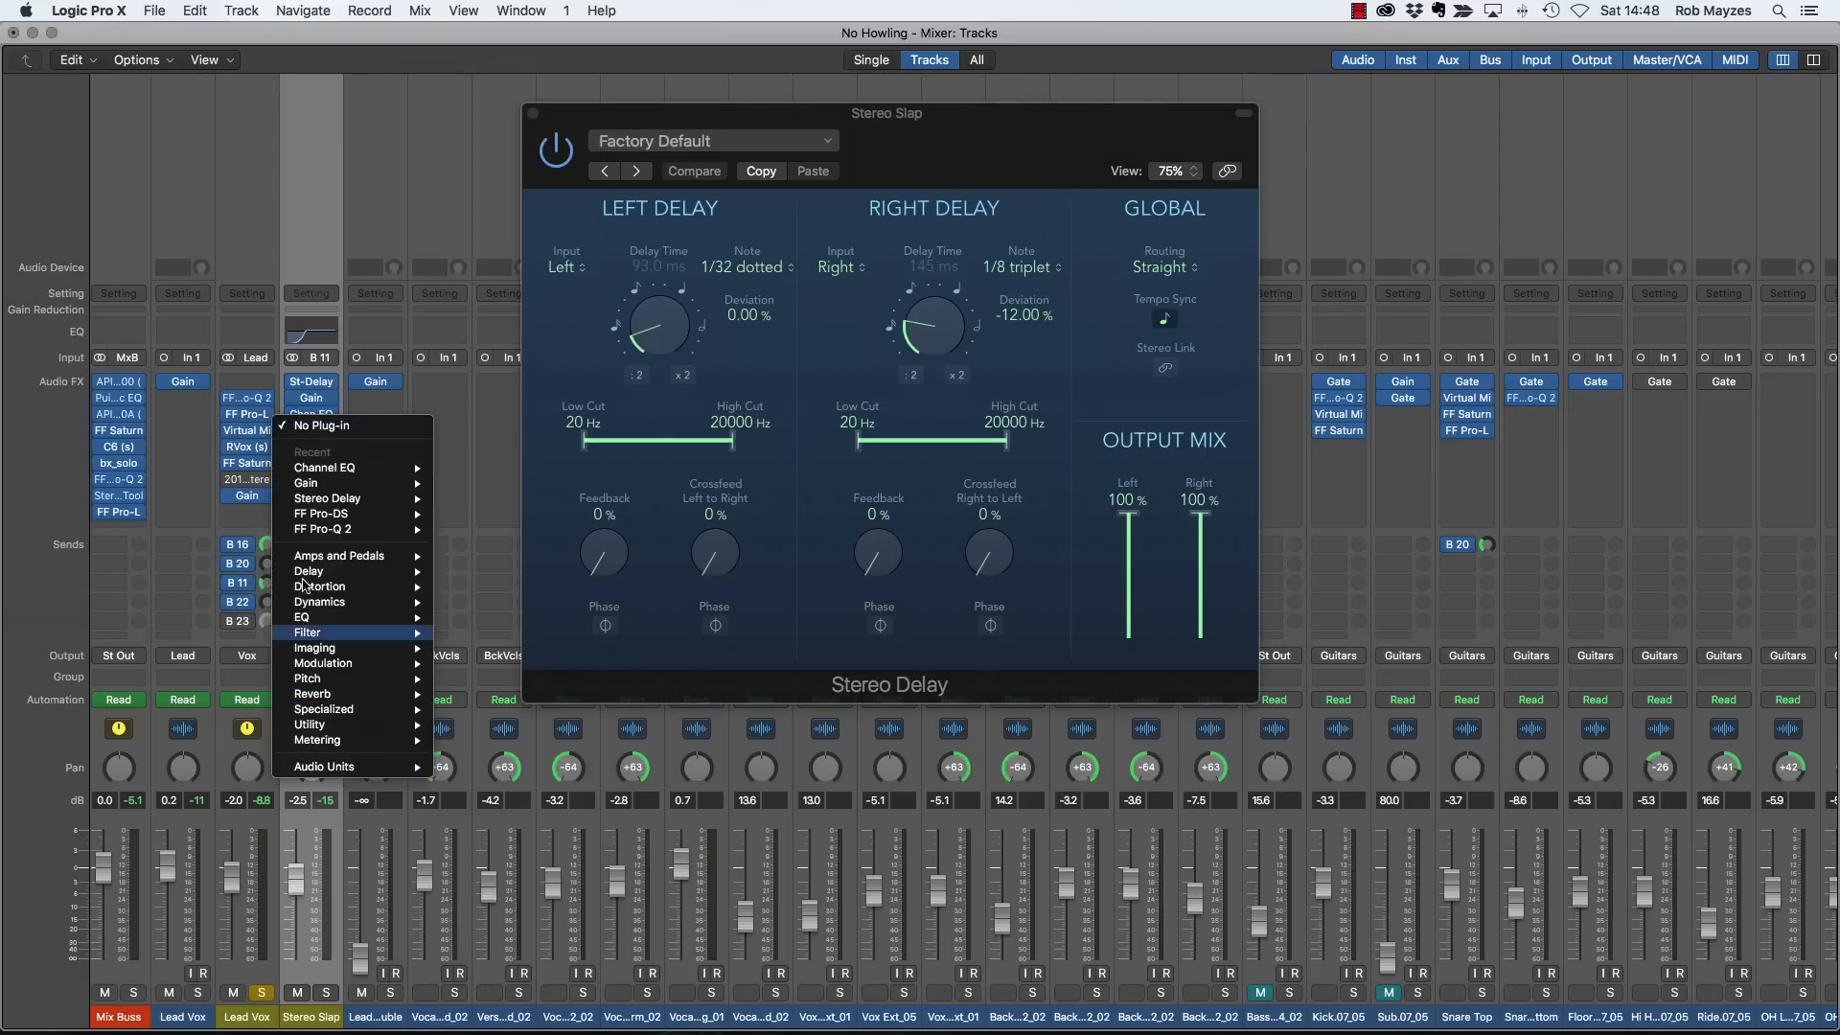
{"action": "left_click", "coordinate": [248, 484]}
{"action": "left_click_drag", "start_coordinate": [248, 484], "coordinate": [319, 442]}
{"action": "left_click", "coordinate": [293, 433]}
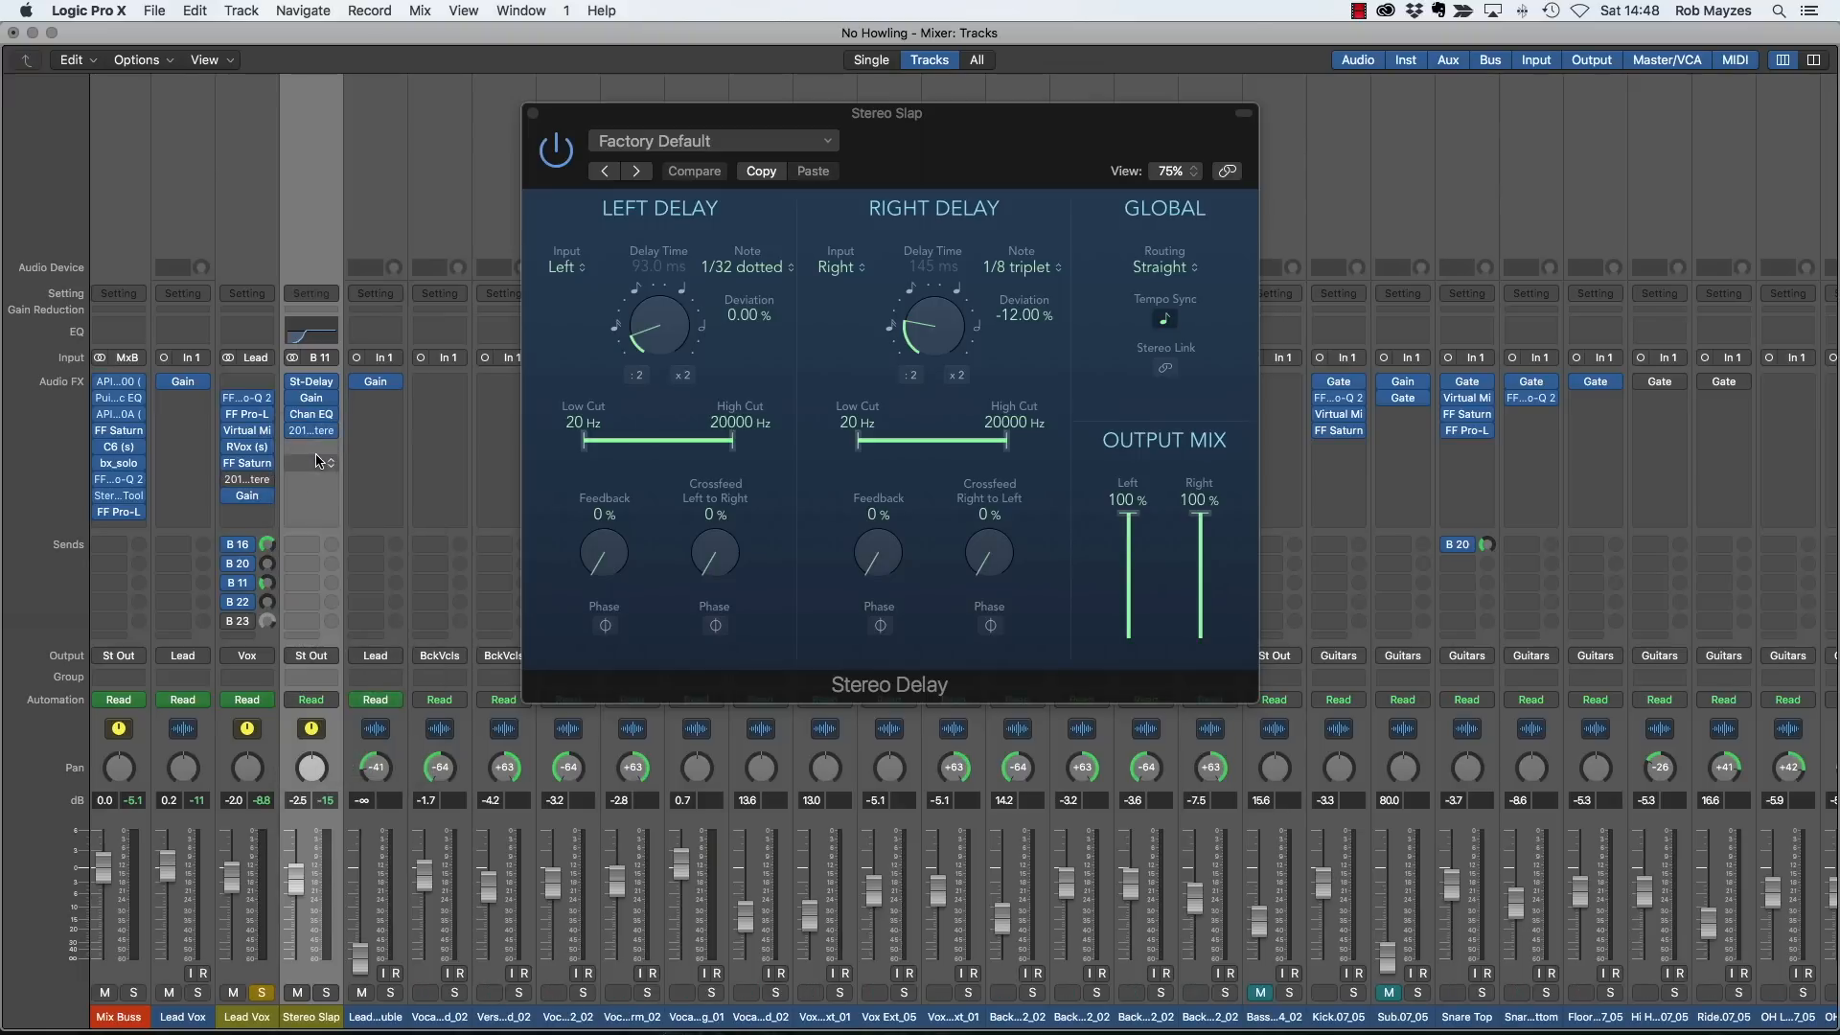
{"action": "left_click", "coordinate": [312, 433]}
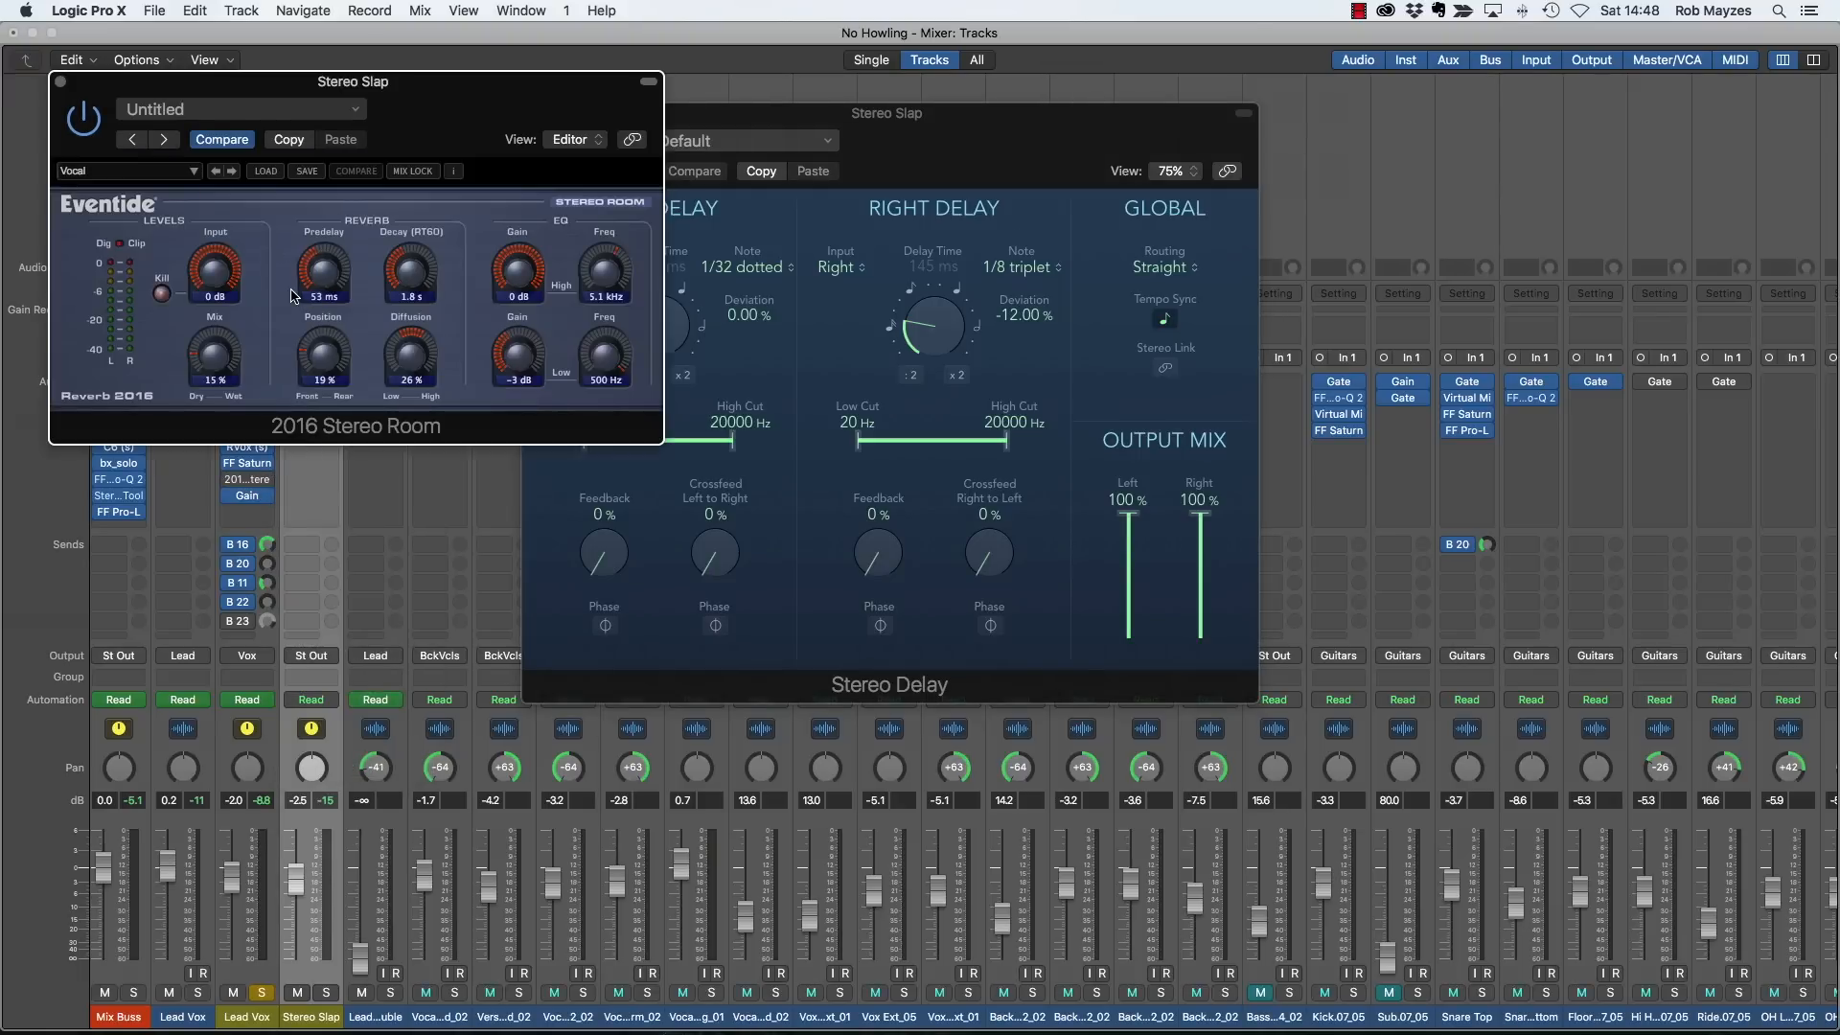
{"action": "left_click", "coordinate": [59, 82]}
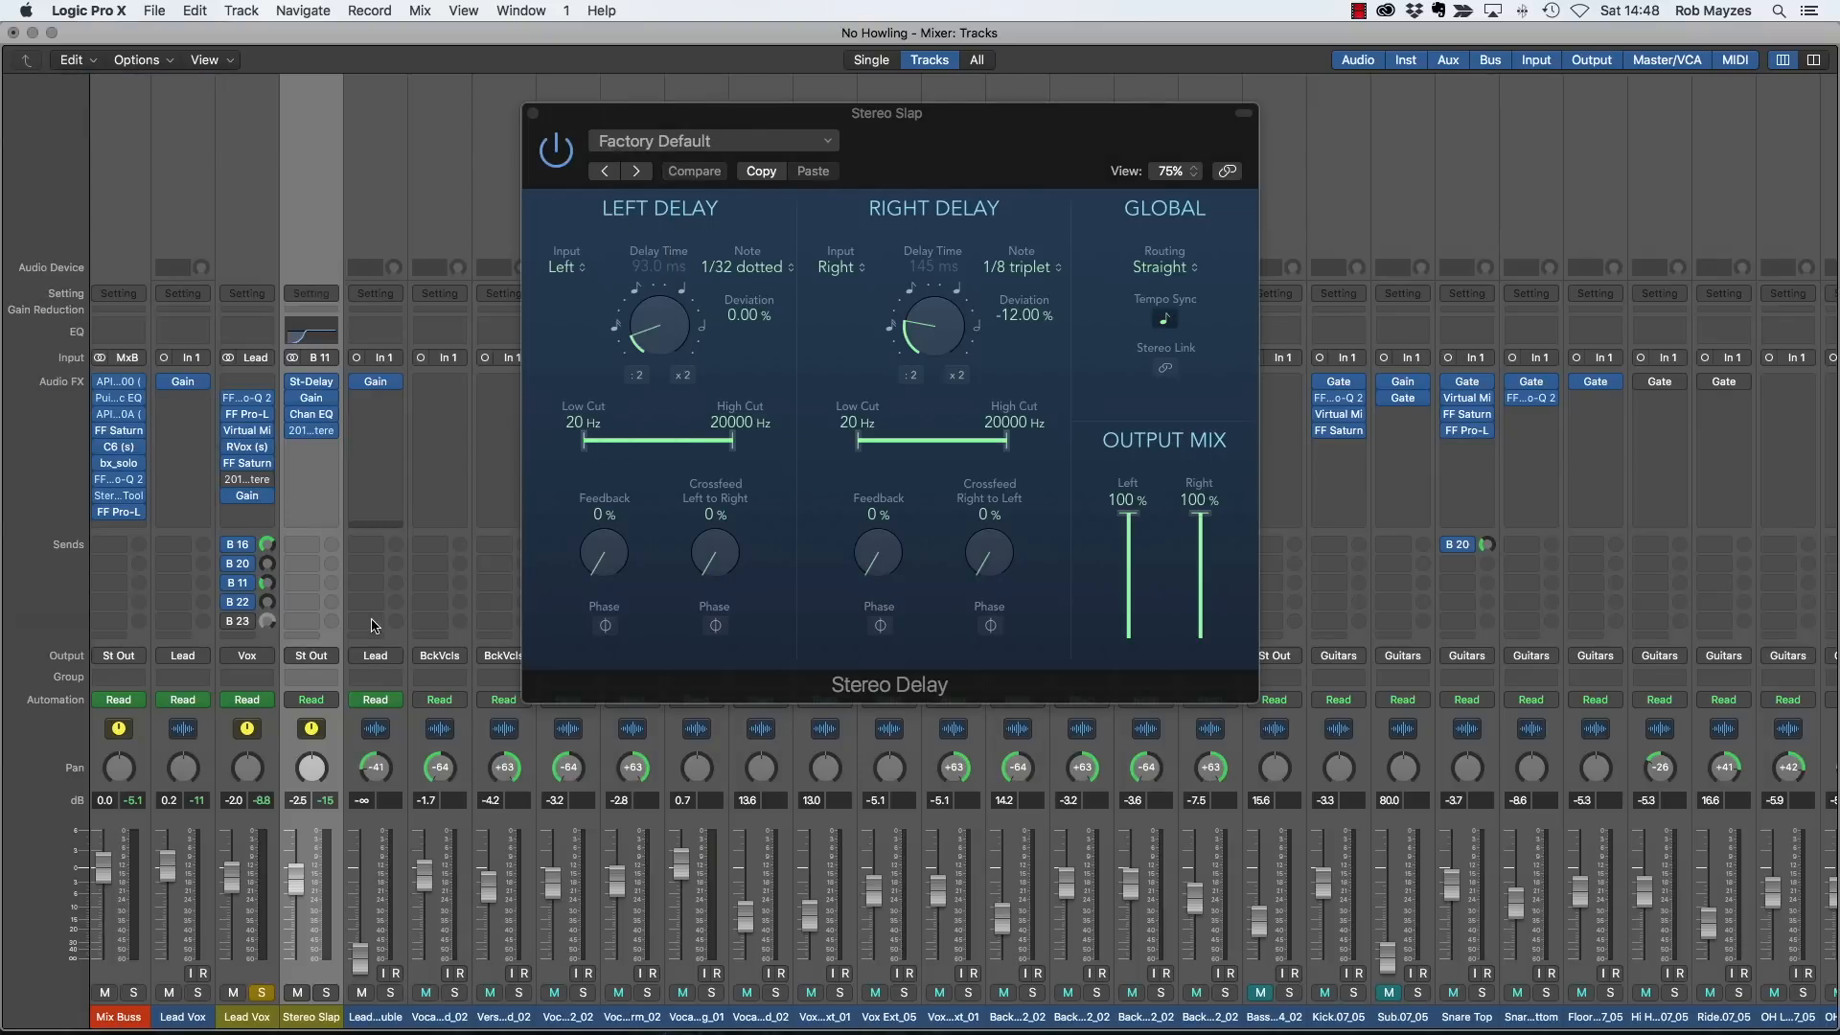
- Try longer slap delay times of 219 ms left and 165 ms right
{"action": "key", "text": "space"}
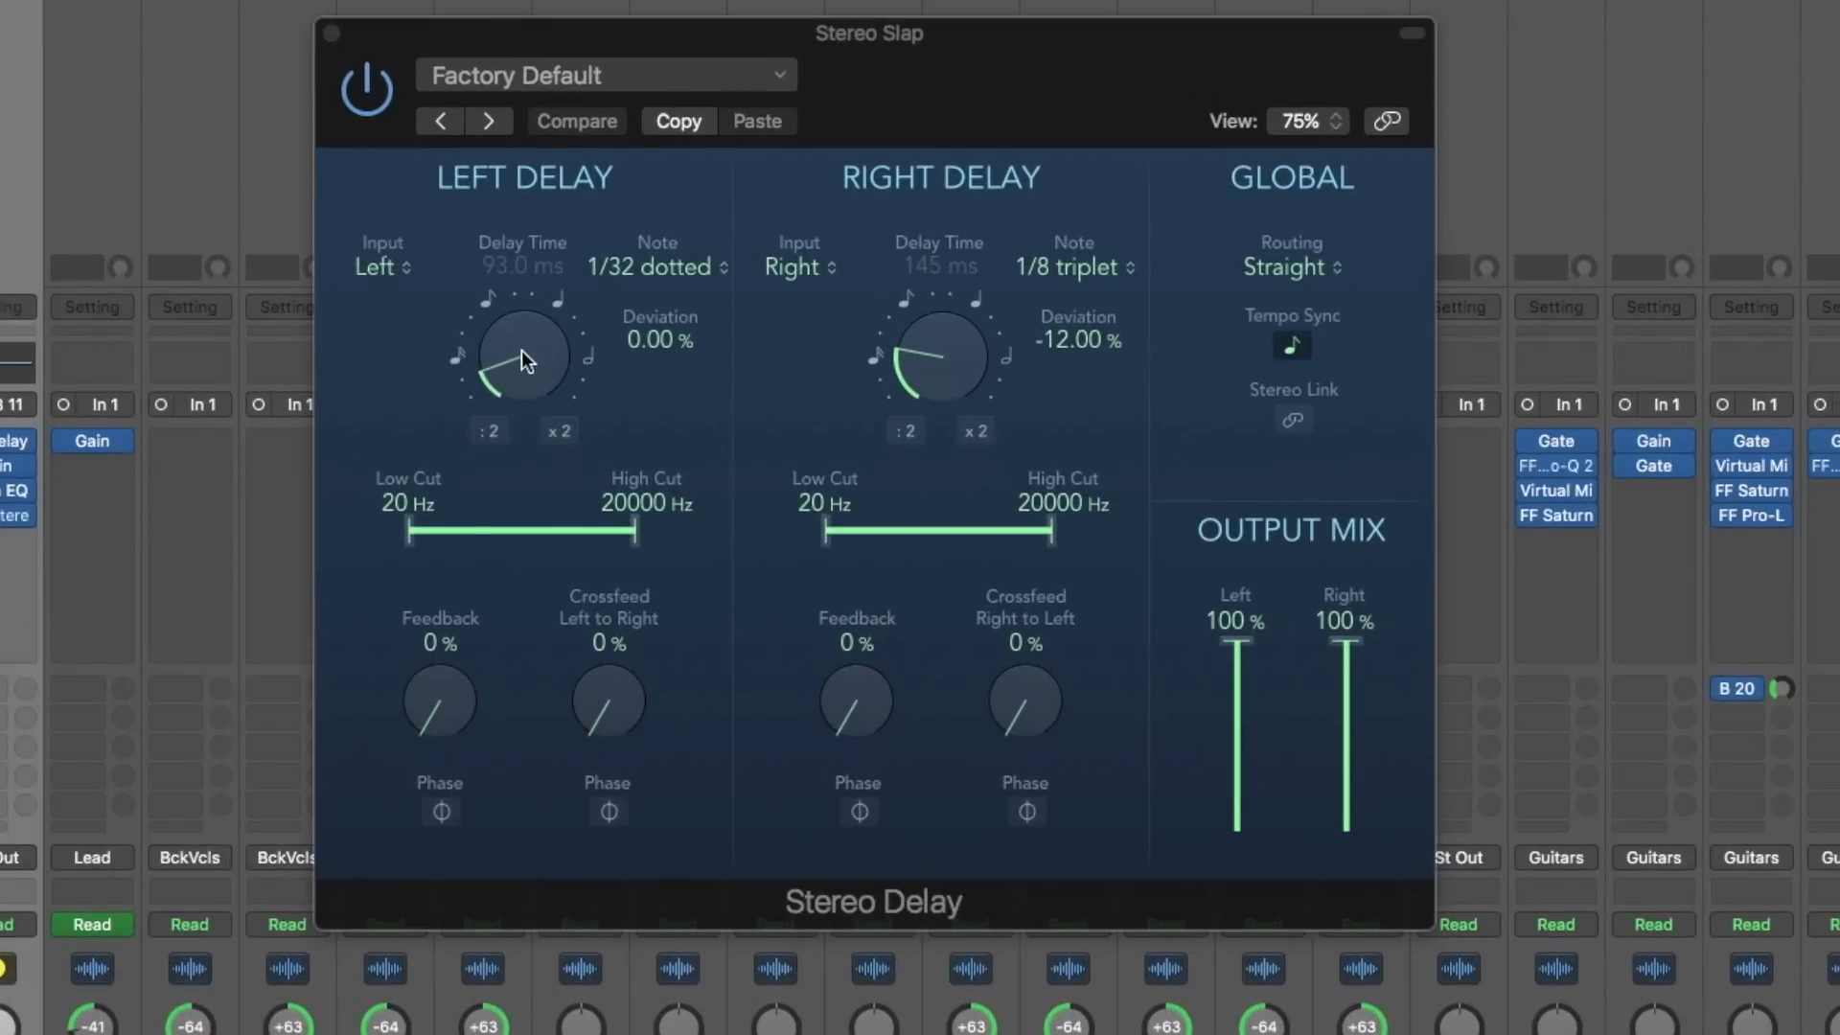
{"action": "left_click_drag", "start_coordinate": [523, 359], "coordinate": [521, 357]}
{"action": "left_click_drag", "start_coordinate": [945, 353], "coordinate": [951, 382]}
{"action": "left_click_drag", "start_coordinate": [567, 393], "coordinate": [498, 355]}
{"action": "left_click_drag", "start_coordinate": [928, 370], "coordinate": [925, 344]}
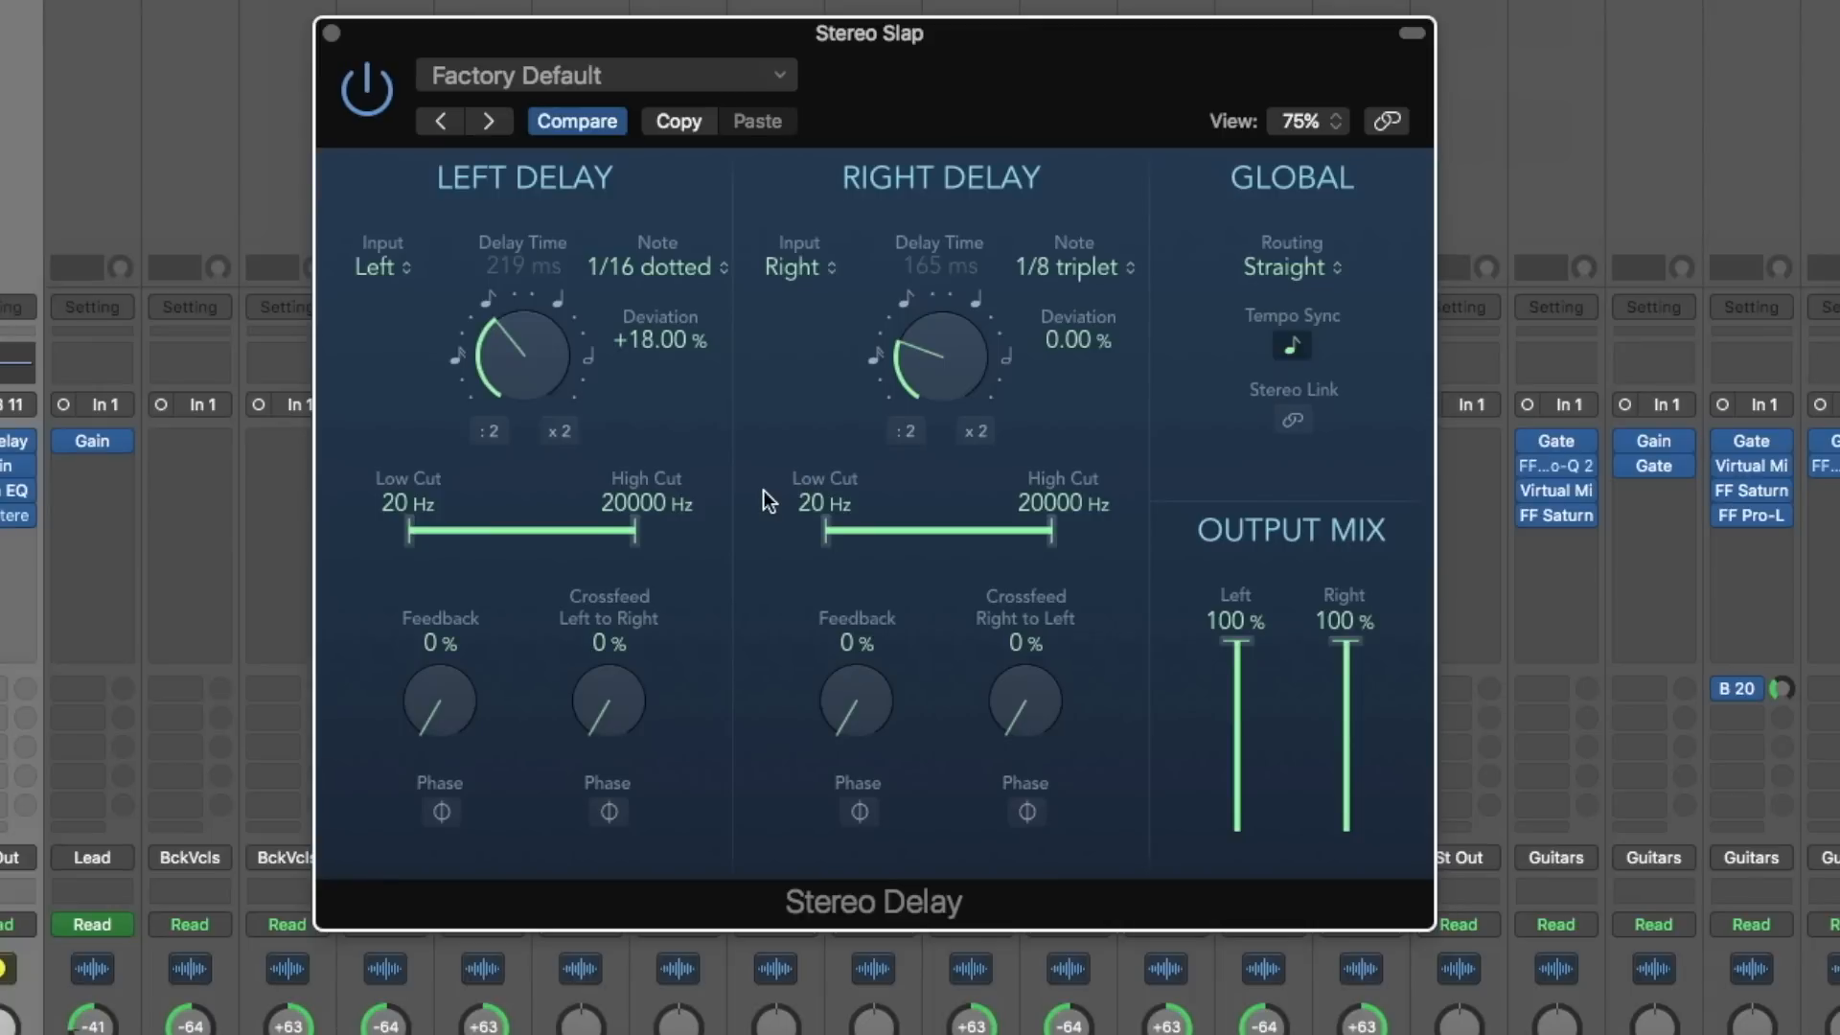
- Shorten the slap delay times and settle on 107 ms left and 85 ms right
{"action": "left_click_drag", "start_coordinate": [549, 353], "coordinate": [532, 485]}
{"action": "left_click_drag", "start_coordinate": [949, 359], "coordinate": [939, 540]}
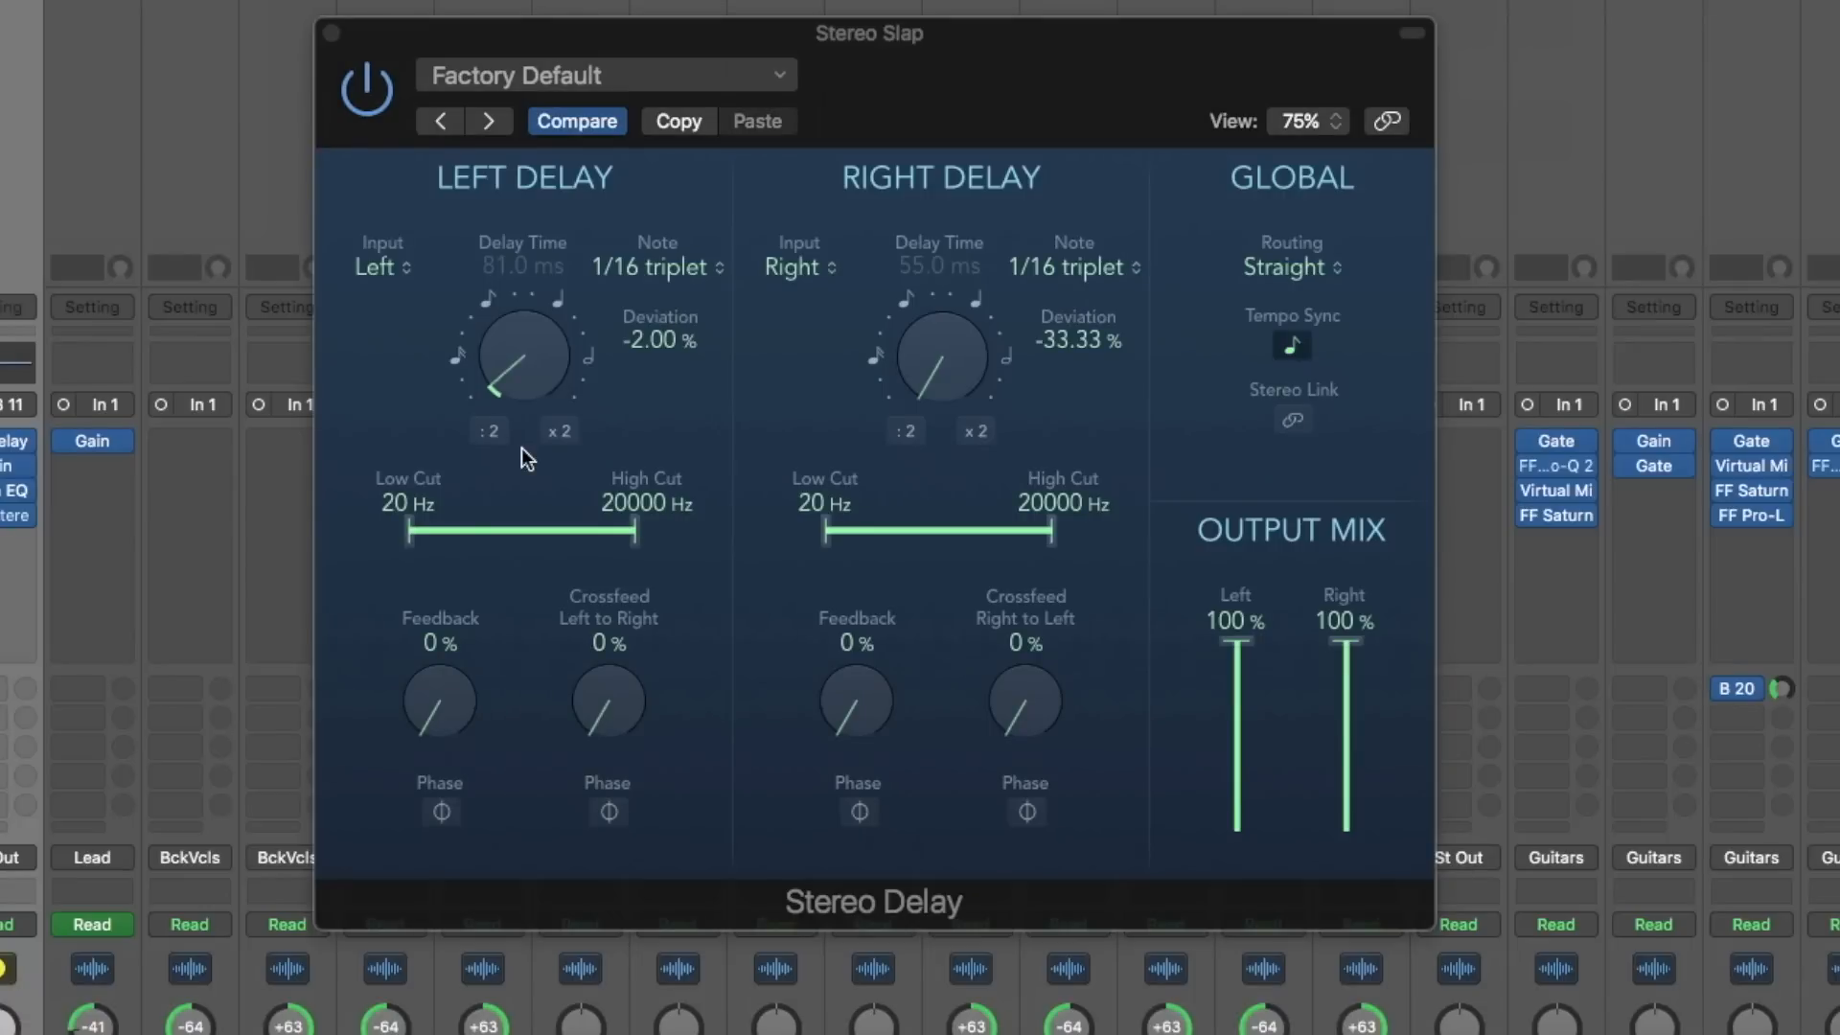
{"action": "left_click_drag", "start_coordinate": [525, 376], "coordinate": [521, 314]}
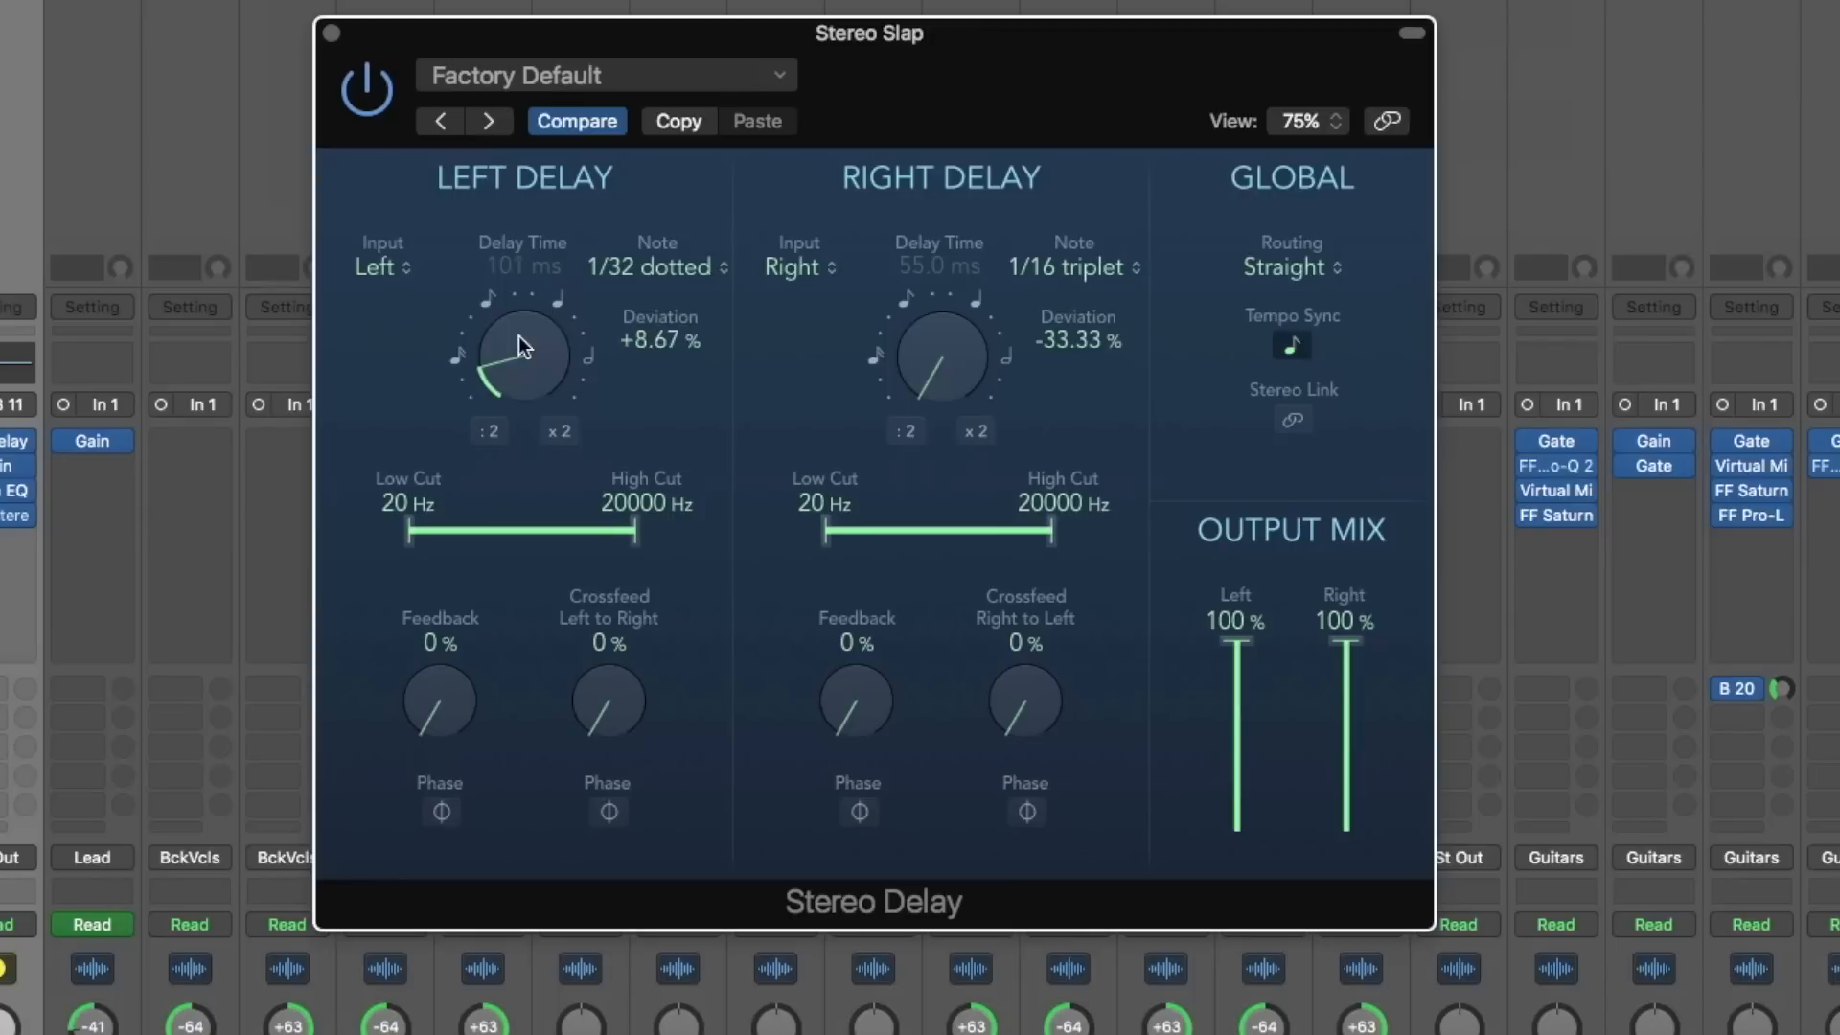
{"action": "left_click_drag", "start_coordinate": [930, 343], "coordinate": [919, 304]}
{"action": "left_click_drag", "start_coordinate": [521, 364], "coordinate": [505, 355]}
{"action": "left_click_drag", "start_coordinate": [959, 371], "coordinate": [956, 366]}
{"action": "left_click_drag", "start_coordinate": [518, 374], "coordinate": [518, 358]}
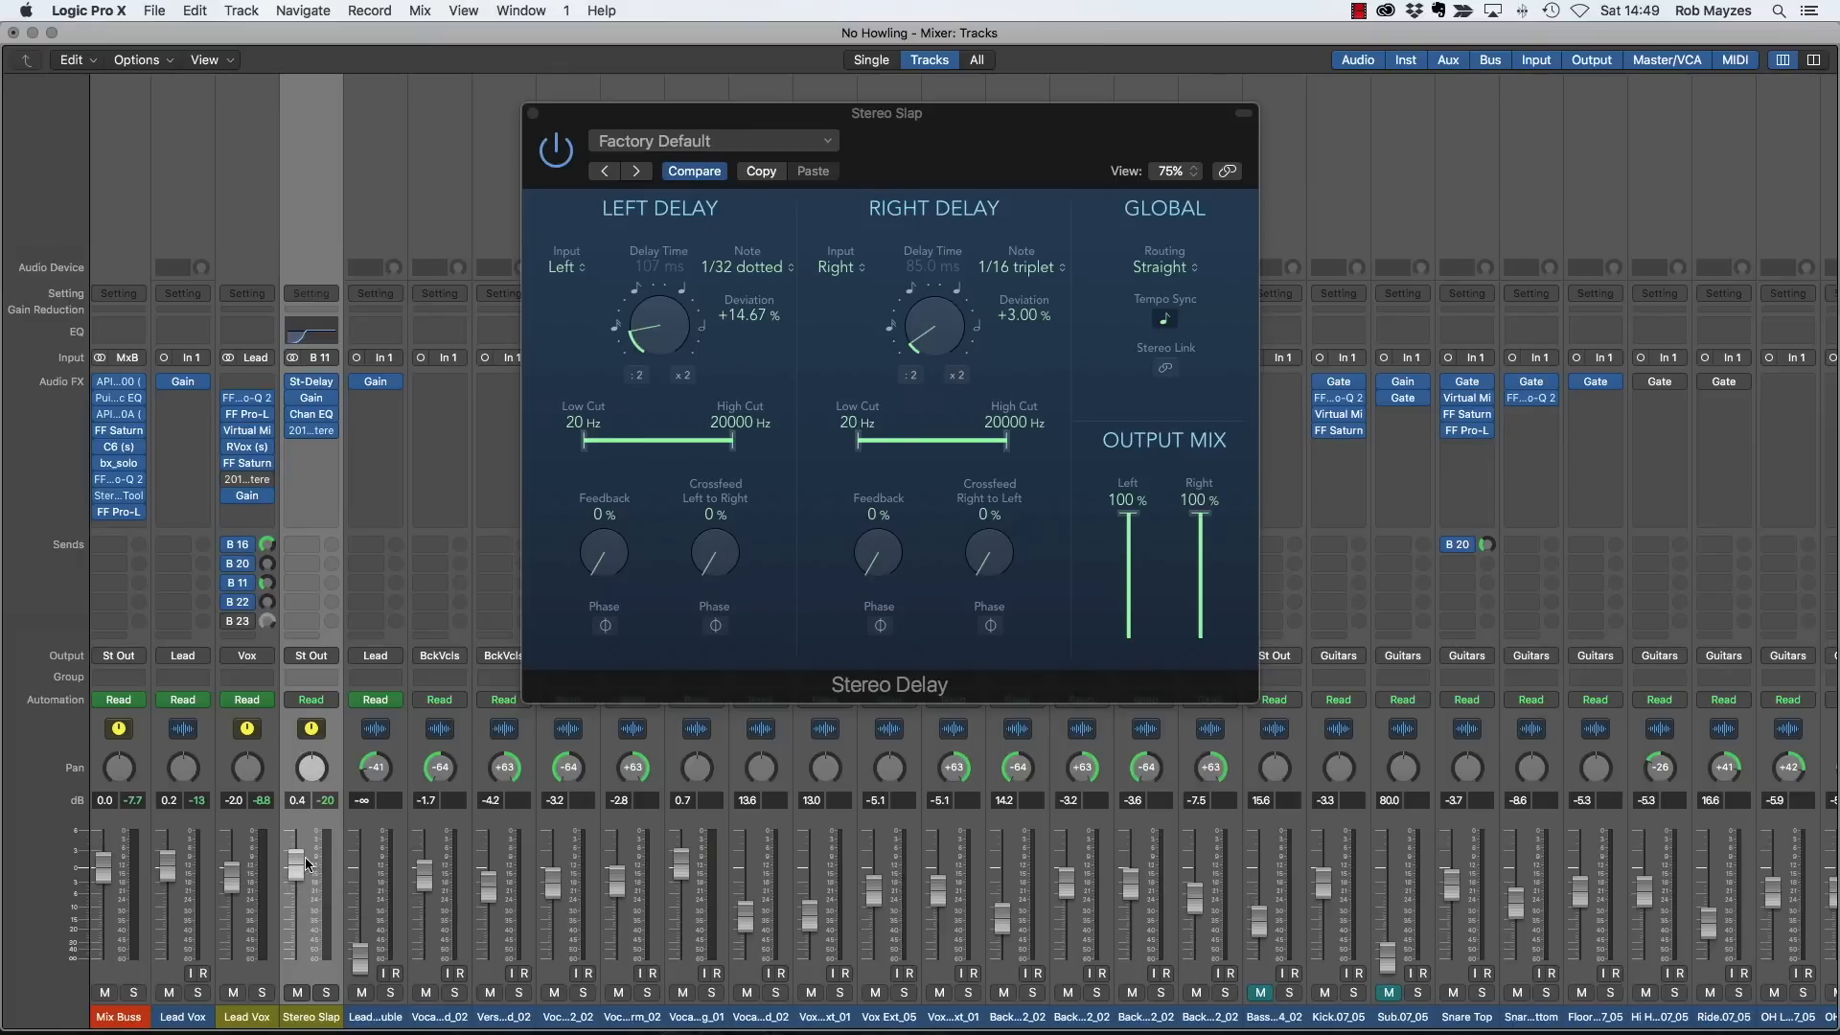
- Play the full mix and adjust the delay times to 159 ms left and 88 ms right
{"action": "key", "text": "space"}
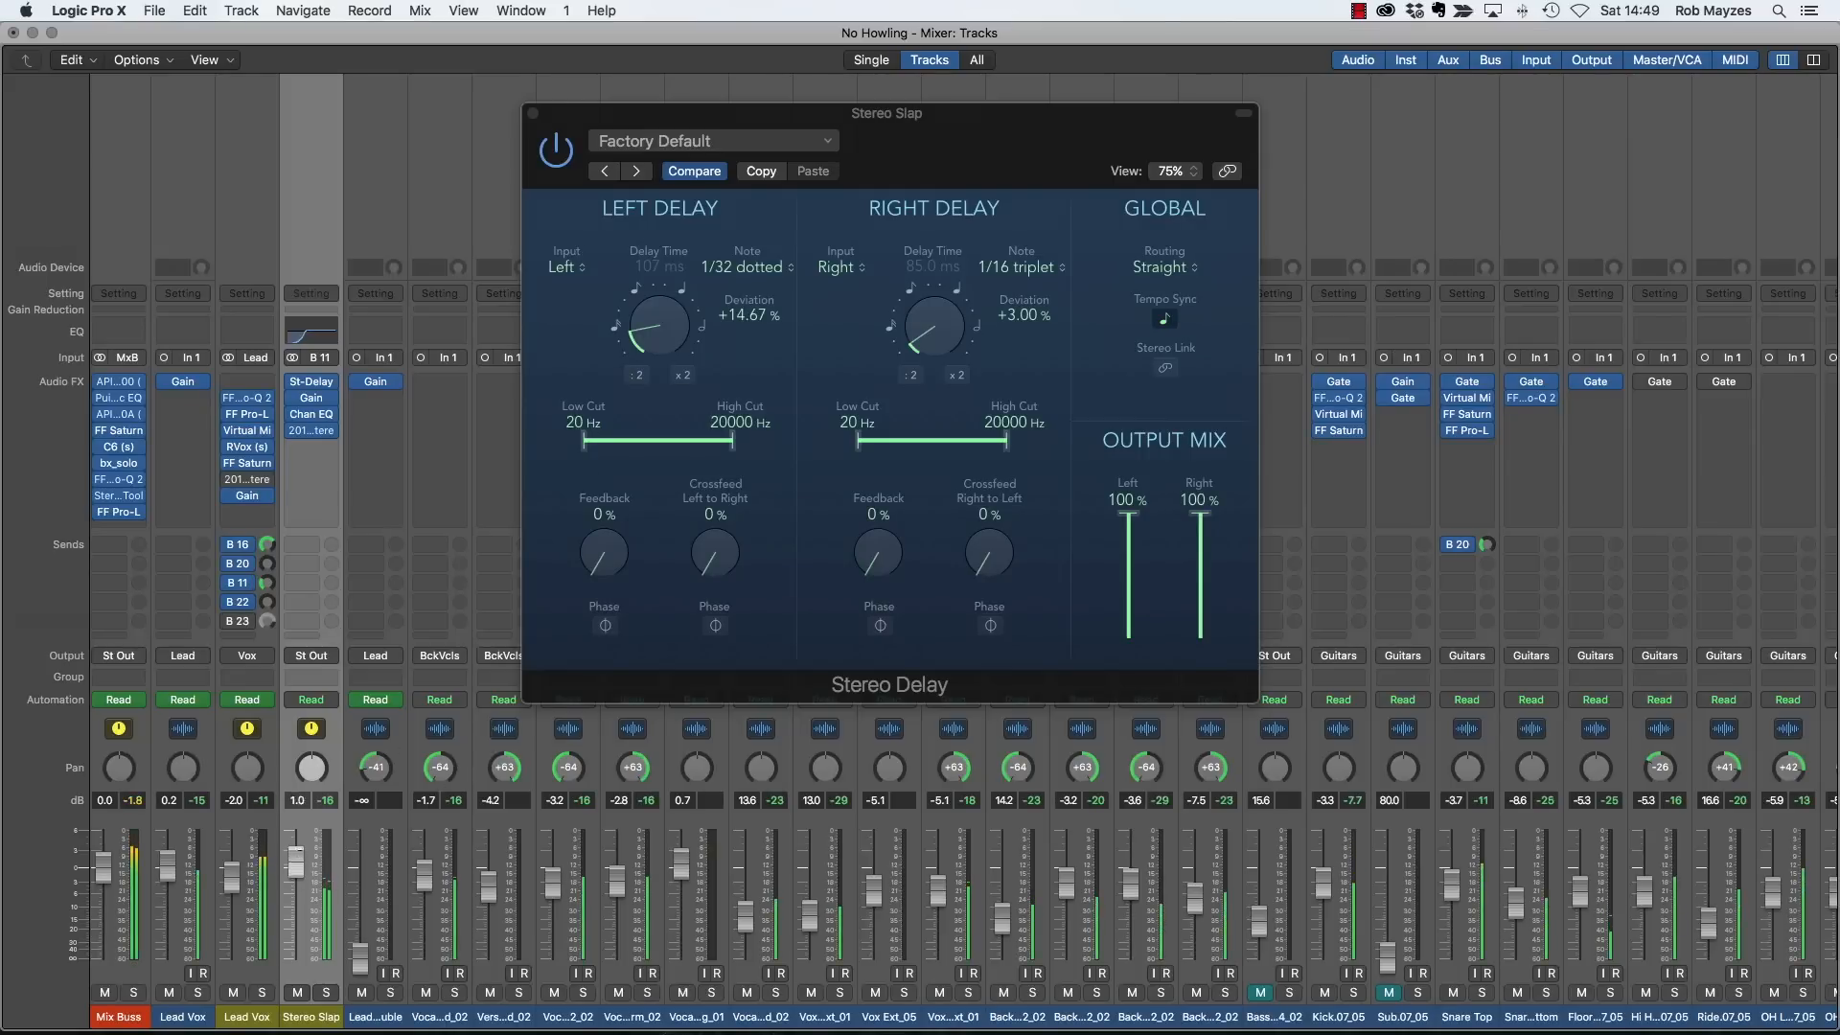
{"action": "left_click_drag", "start_coordinate": [658, 340], "coordinate": [659, 283]}
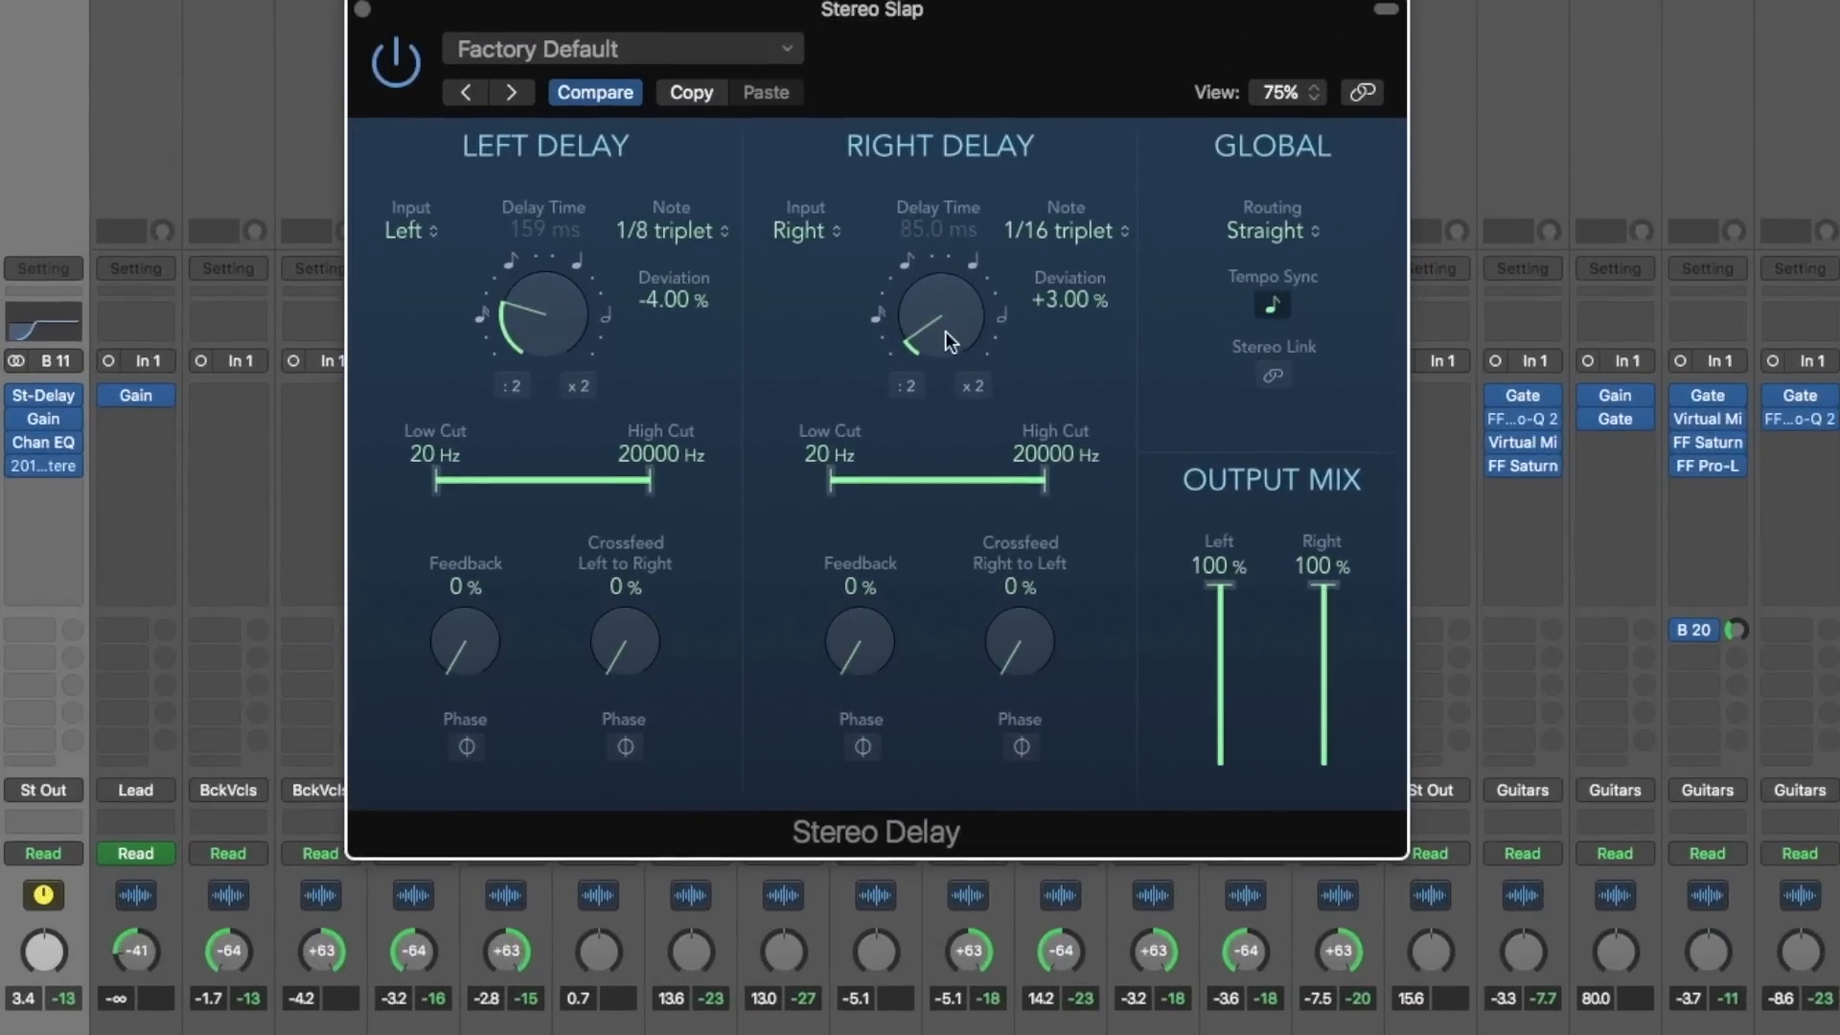
{"action": "left_click_drag", "start_coordinate": [949, 340], "coordinate": [947, 331]}
- Set the Stereo Slap delay times to 140 ms left and 89 ms right, and rebalance its channel fader to -2.6 dB
{"action": "left_click_drag", "start_coordinate": [537, 305], "coordinate": [533, 322]}
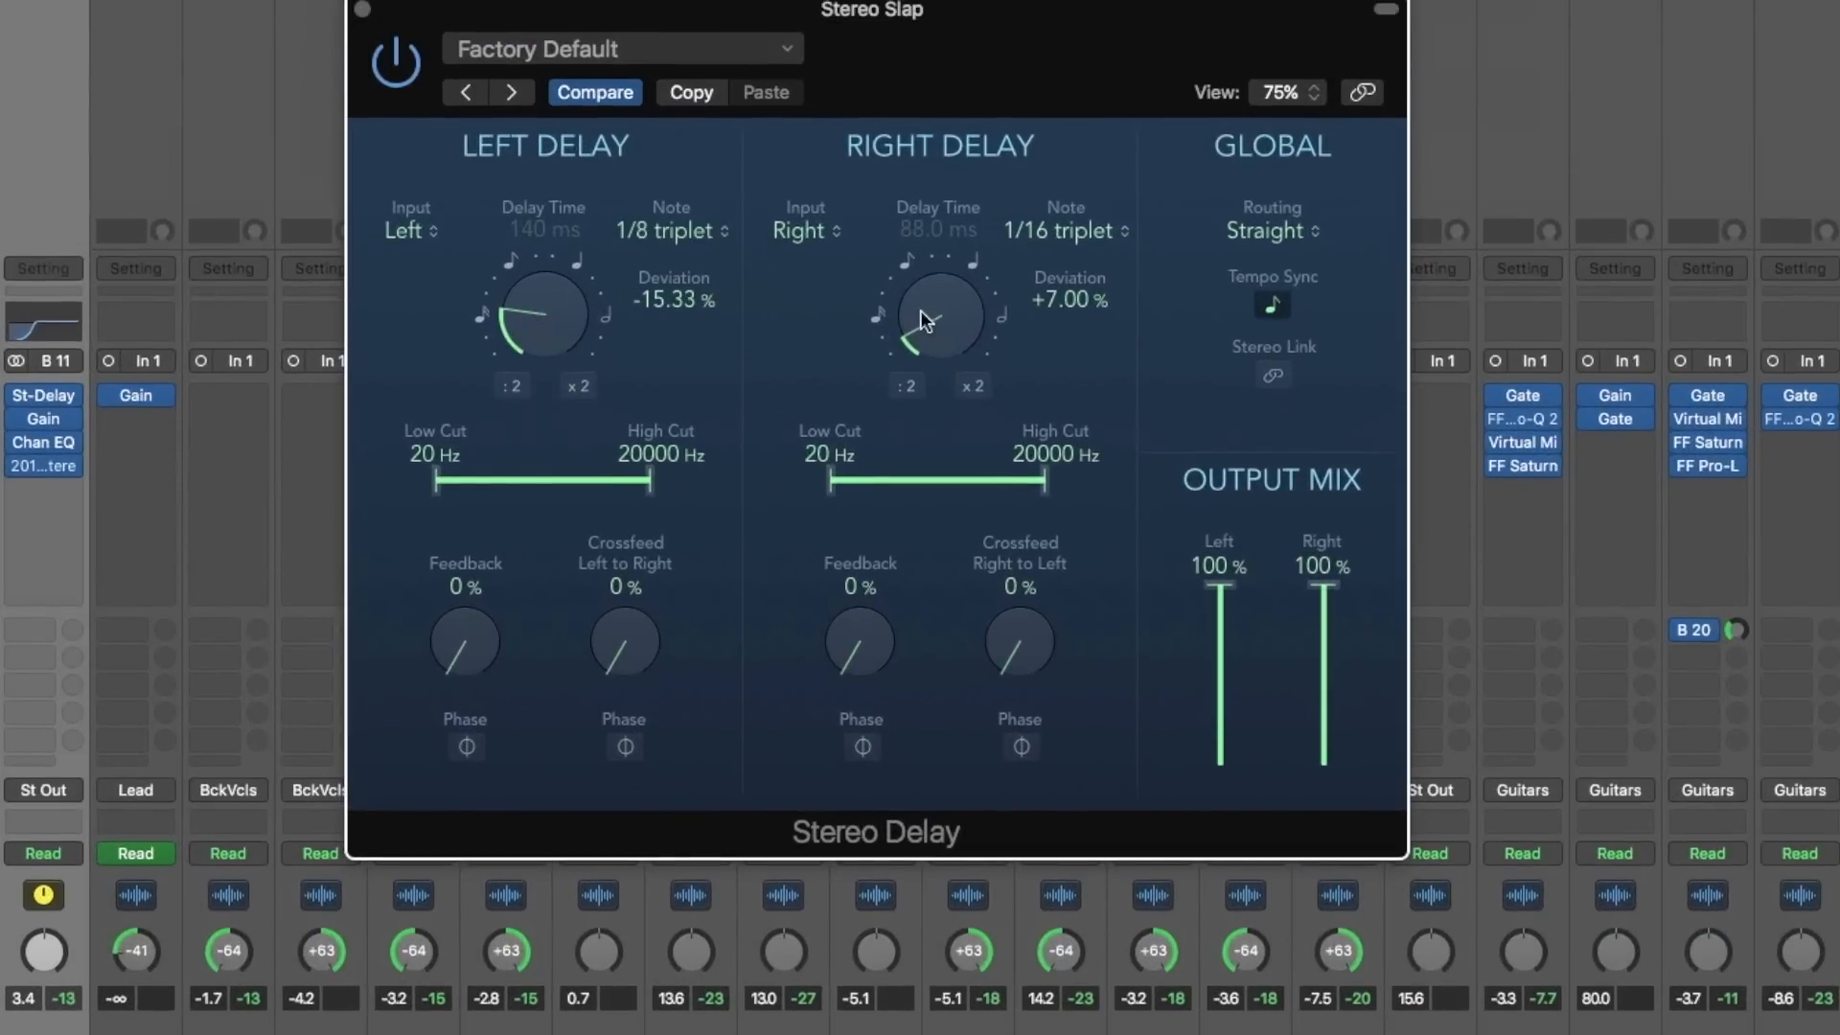
{"action": "left_click_drag", "start_coordinate": [935, 326], "coordinate": [901, 343]}
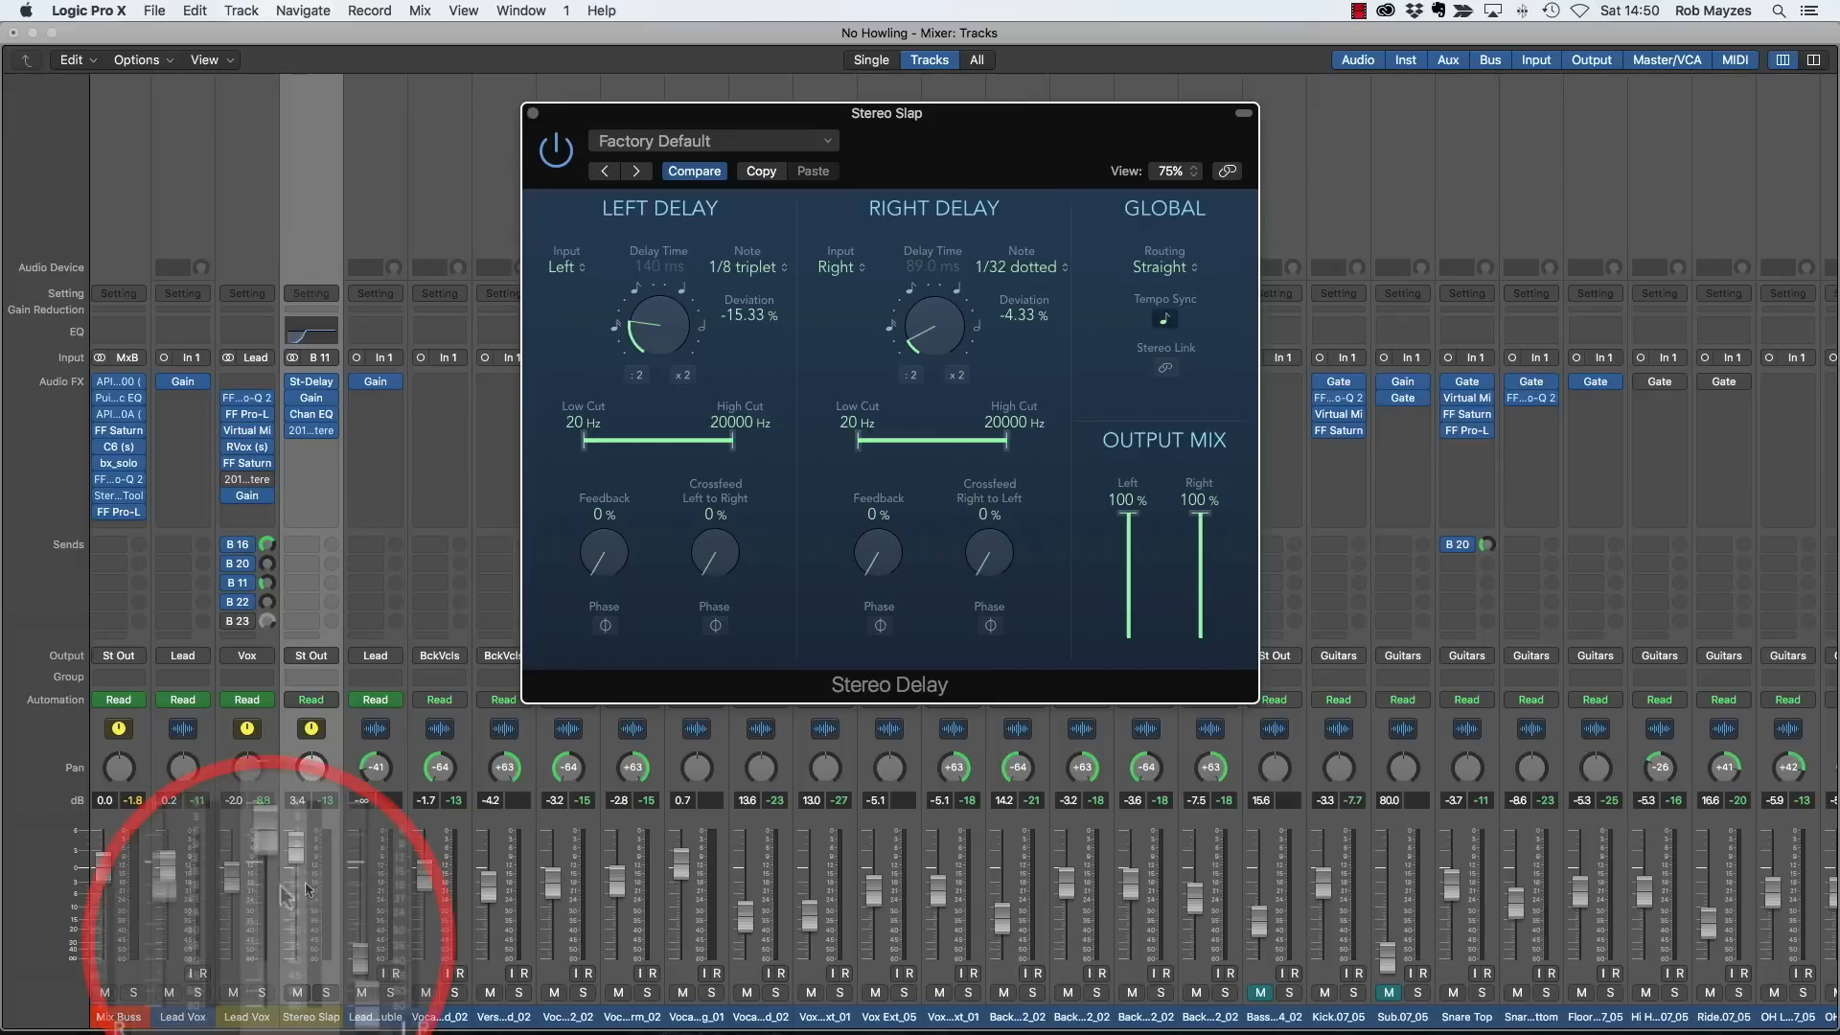
{"action": "left_click_drag", "start_coordinate": [300, 848], "coordinate": [265, 1014]}
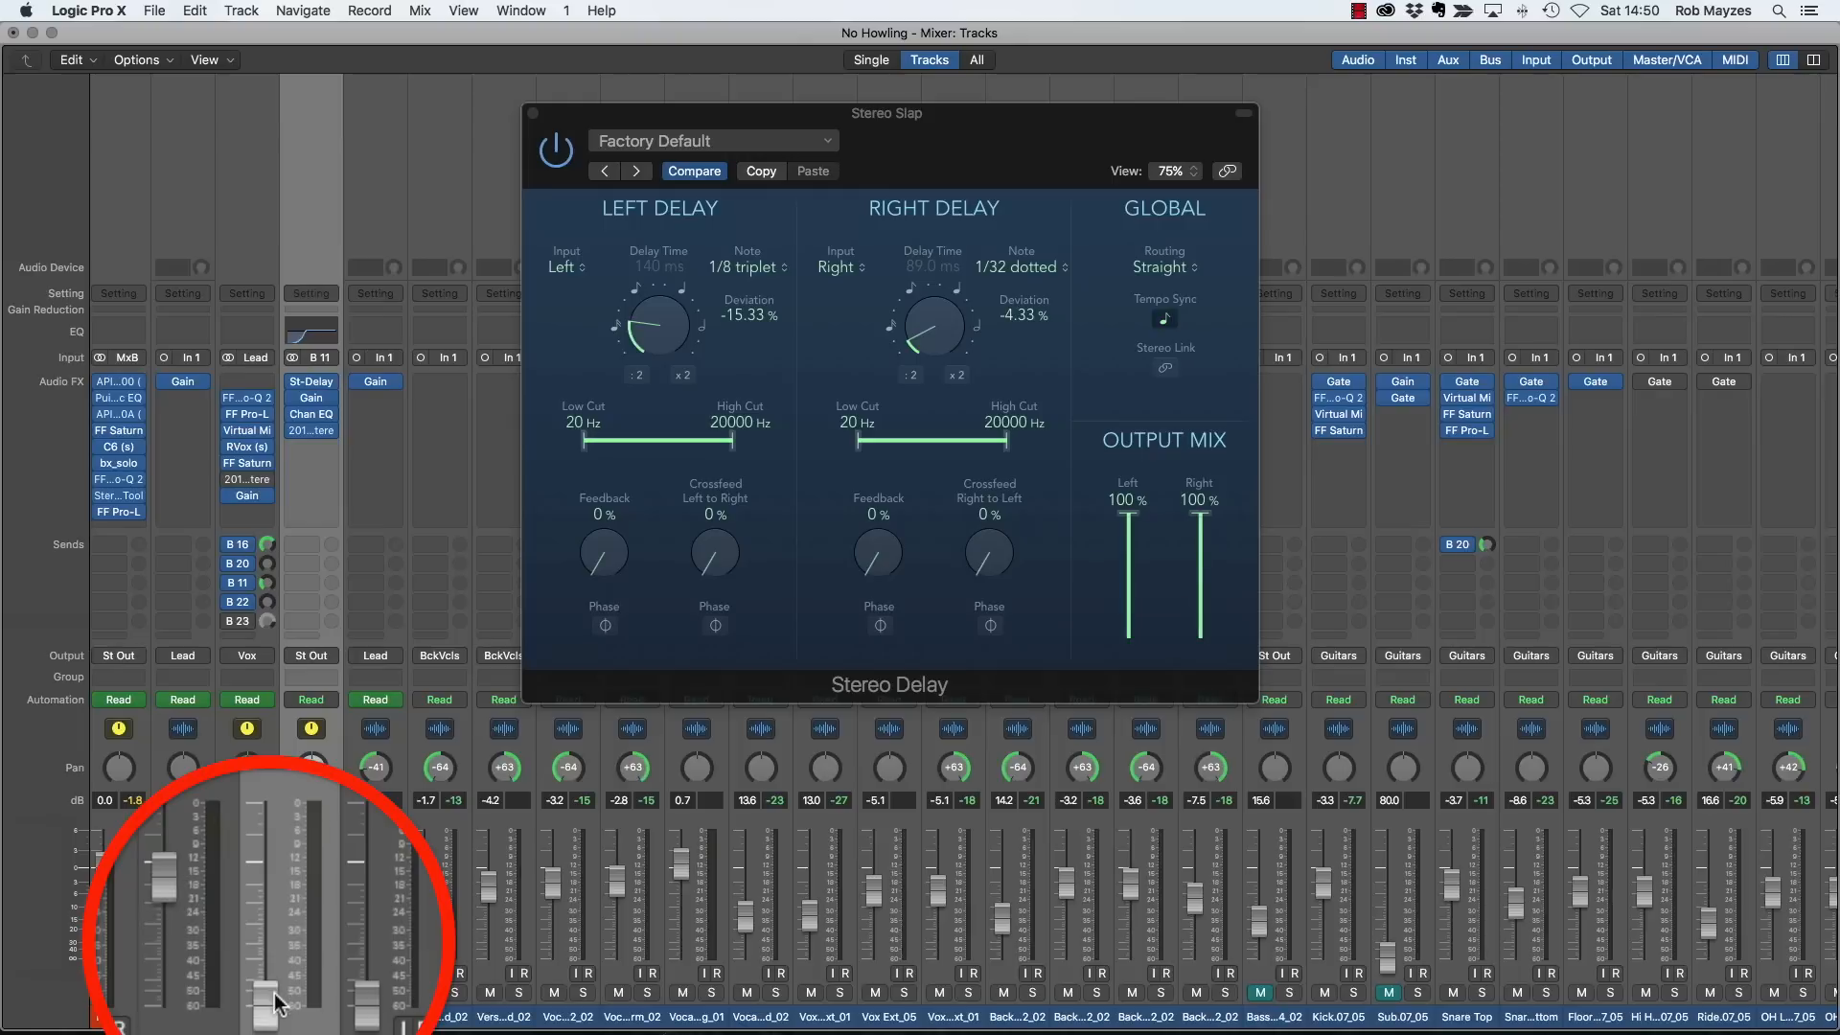
{"action": "left_click_drag", "start_coordinate": [269, 1007], "coordinate": [278, 896]}
{"action": "key", "text": "space"}
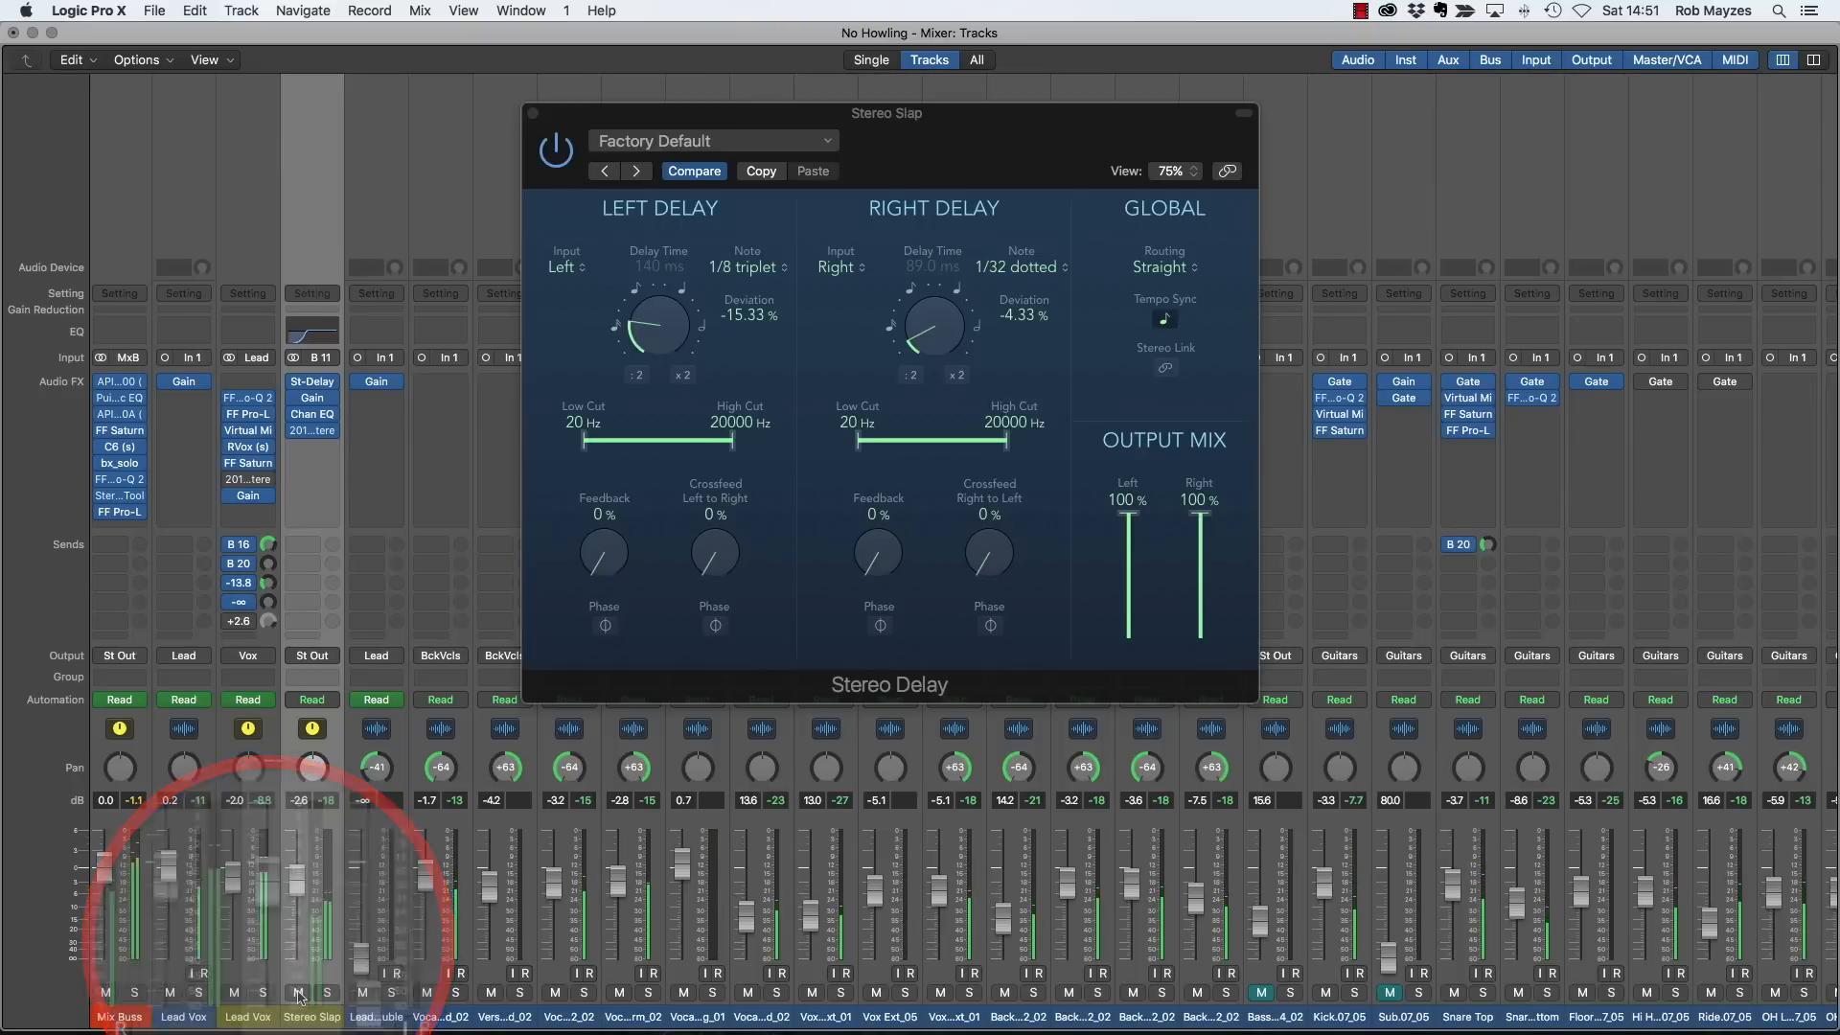
- Compare the full mix with Stereo Slap muted and unmuted, raising the Lead Vox bus fader to -0.8 dB while it is muted
{"action": "left_click", "coordinate": [298, 992]}
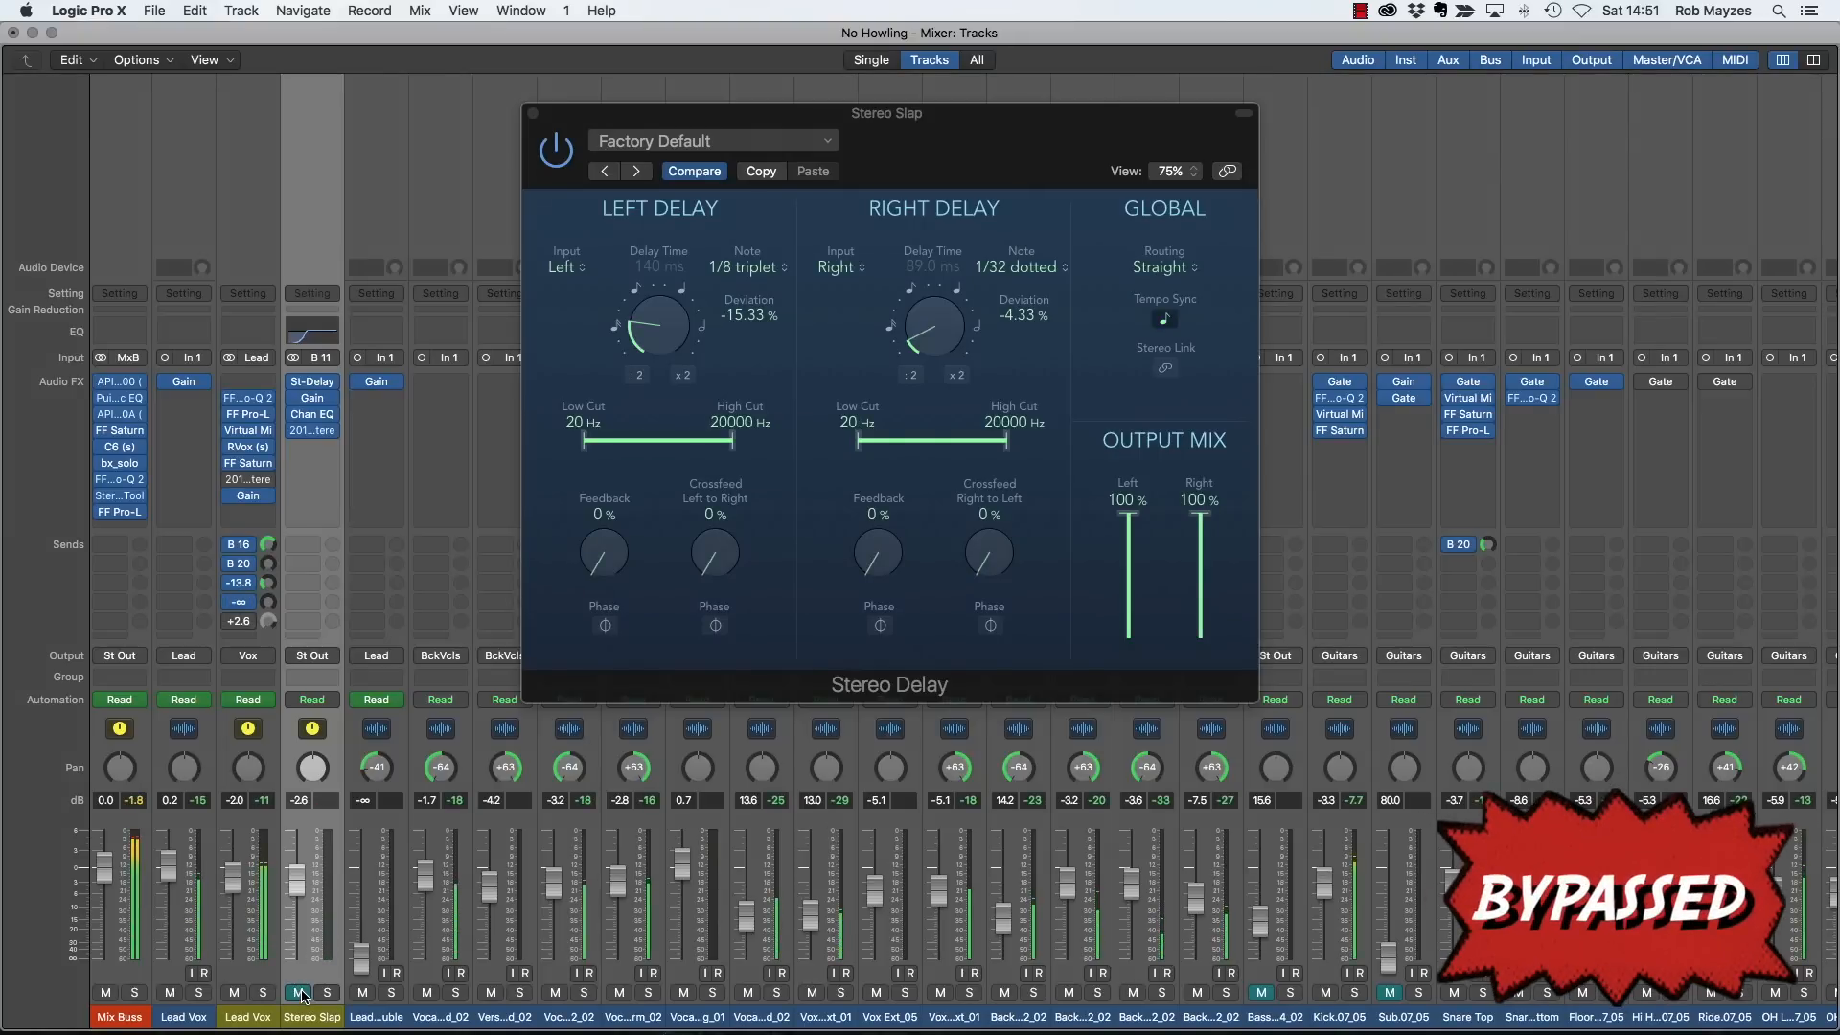
{"action": "left_click_drag", "start_coordinate": [233, 875], "coordinate": [240, 873]}
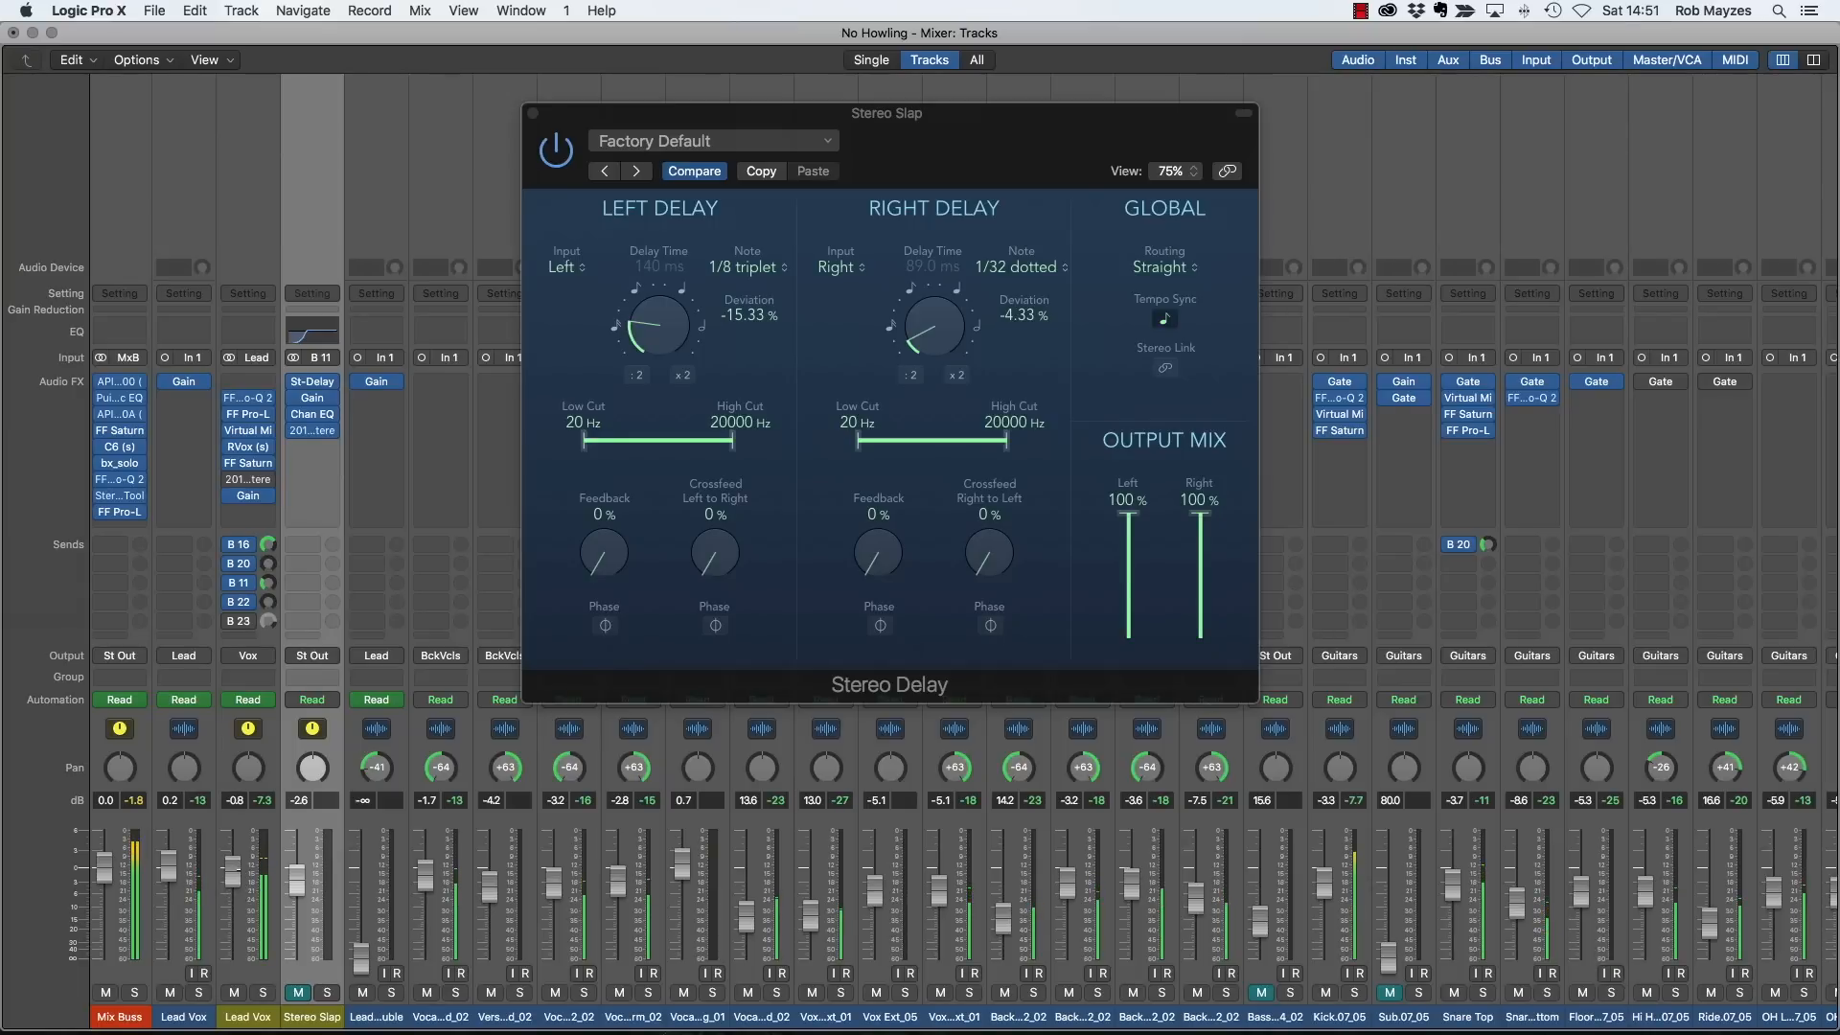
{"action": "left_click", "coordinate": [298, 992]}
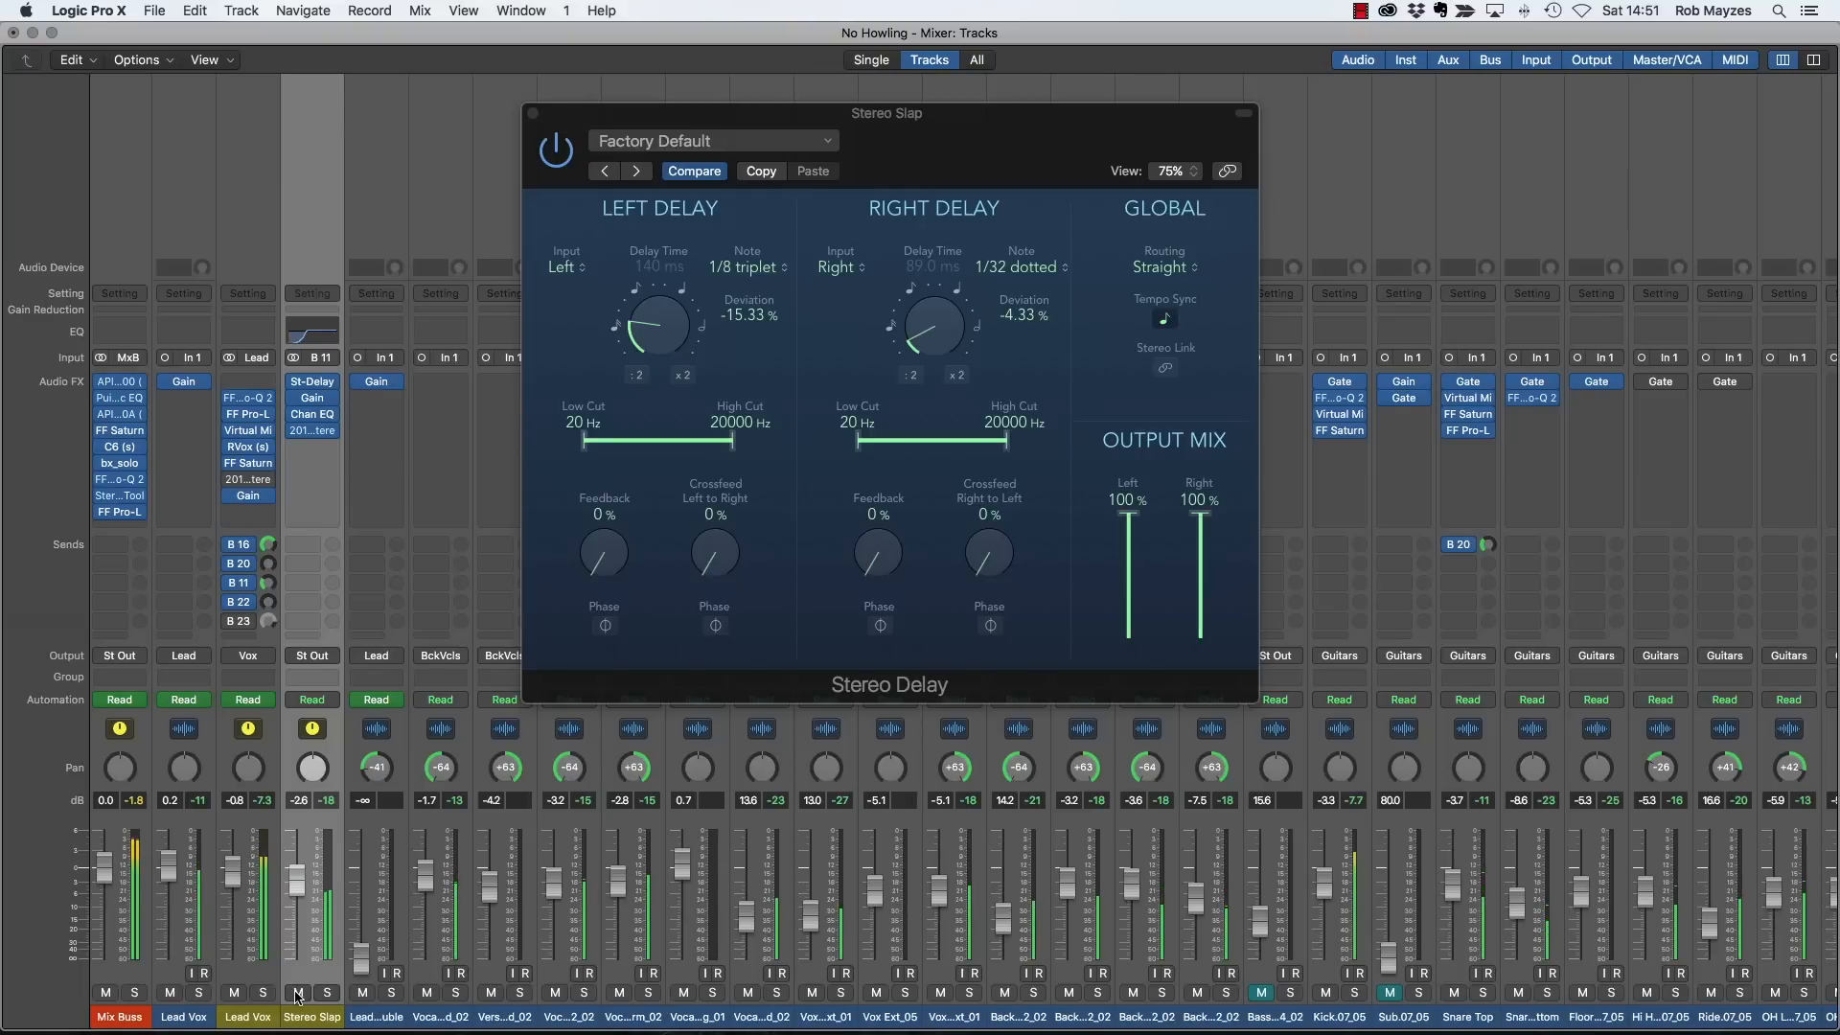
{"action": "left_click", "coordinate": [298, 994]}
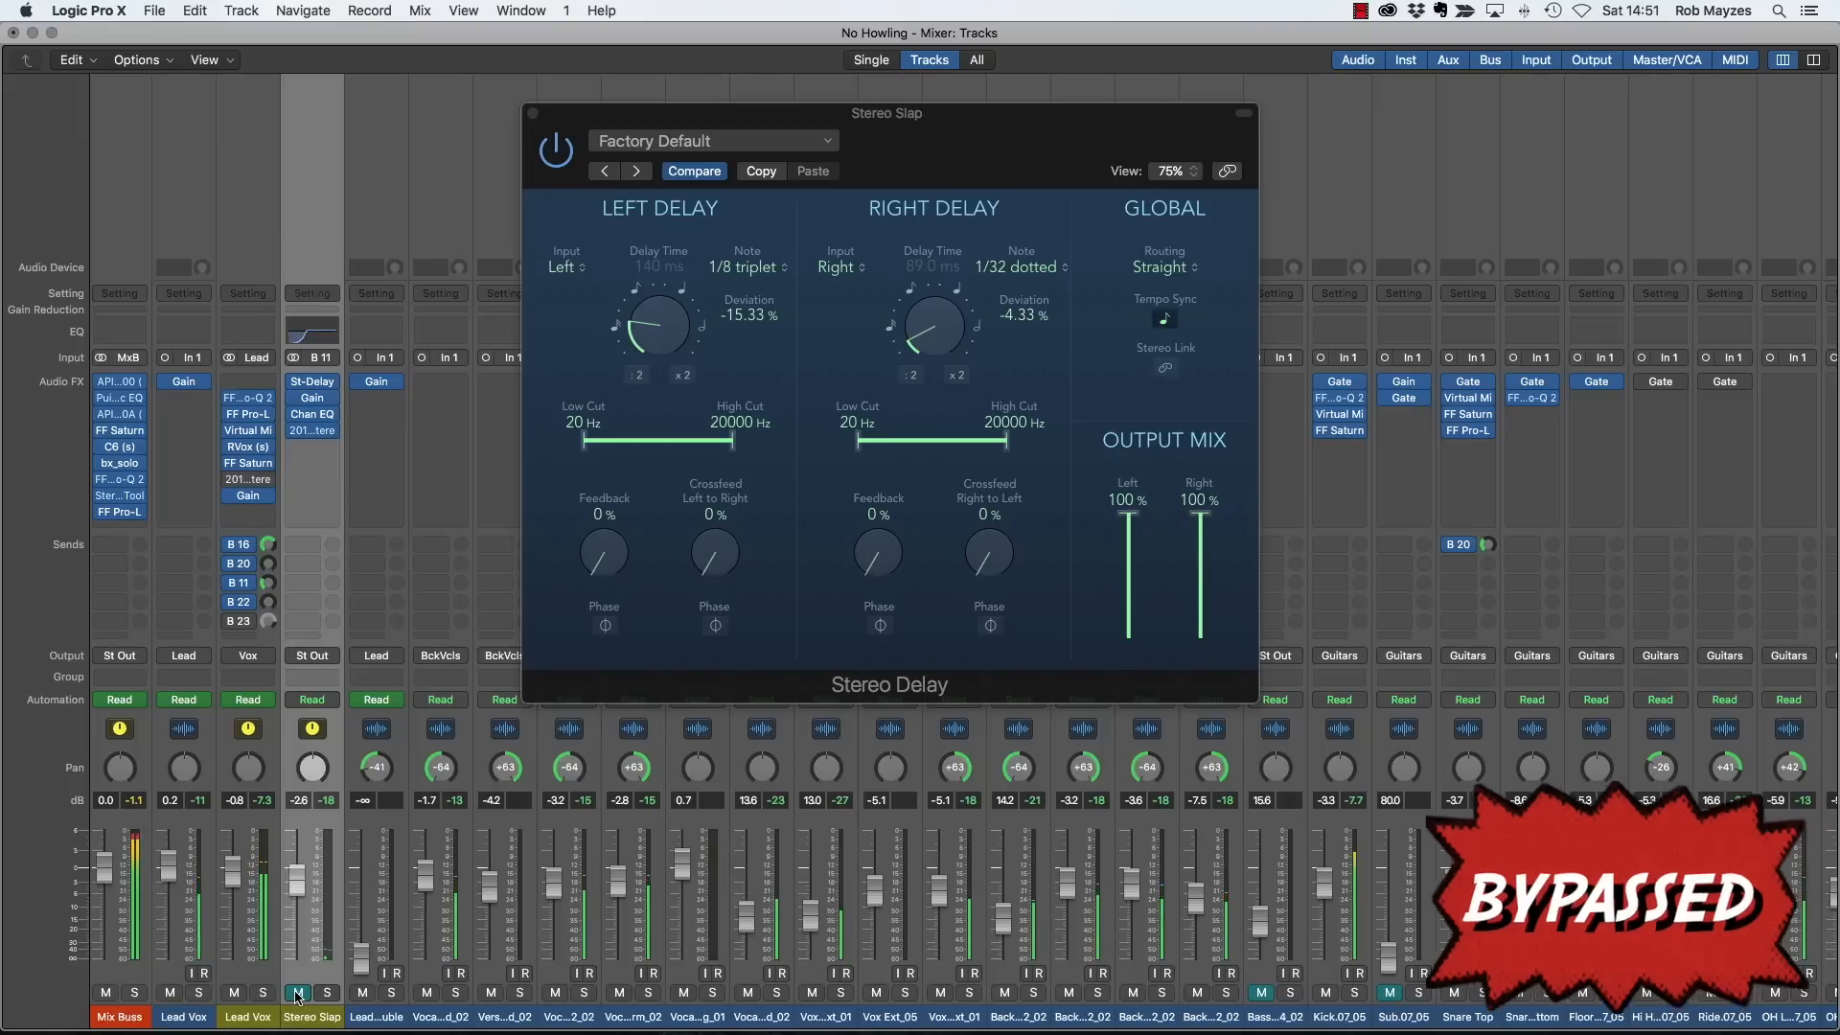
{"action": "left_click", "coordinate": [298, 994]}
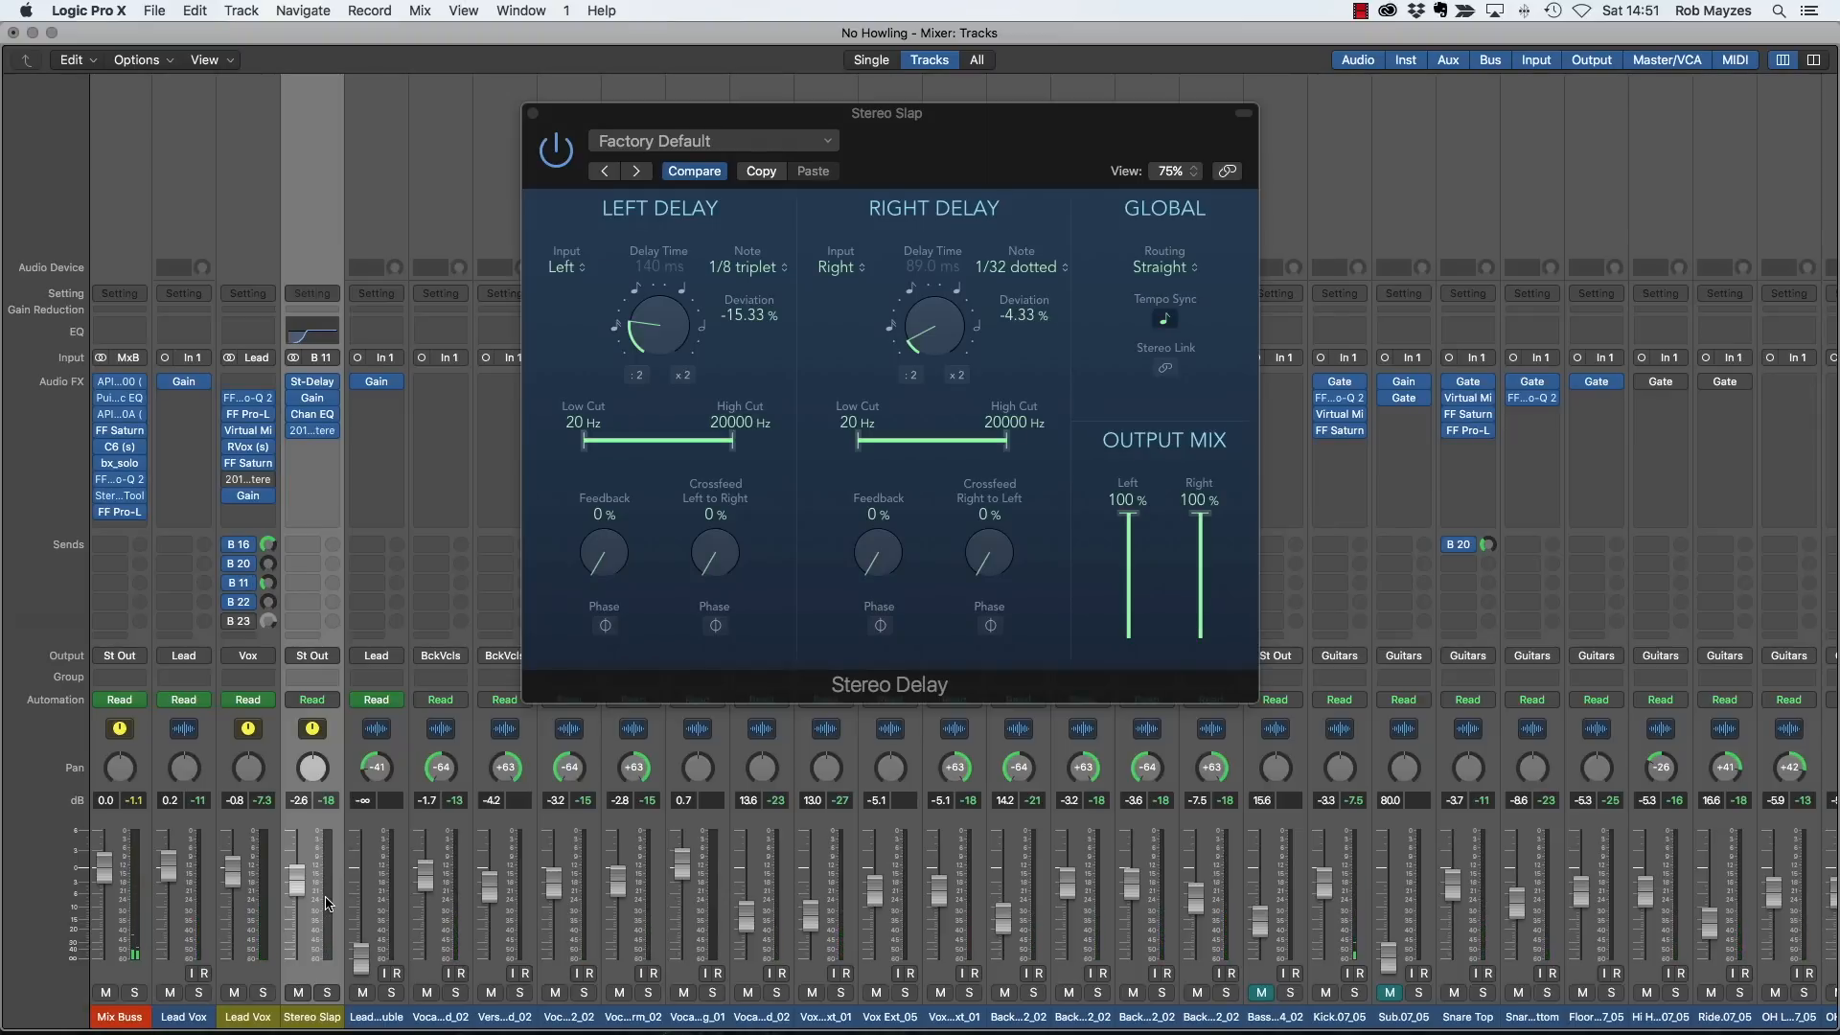
- Compare the Lead Vox bus's 2016 Stereo Room reverb on and off during playback, and close both plug-in windows
{"action": "left_click", "coordinate": [248, 479]}
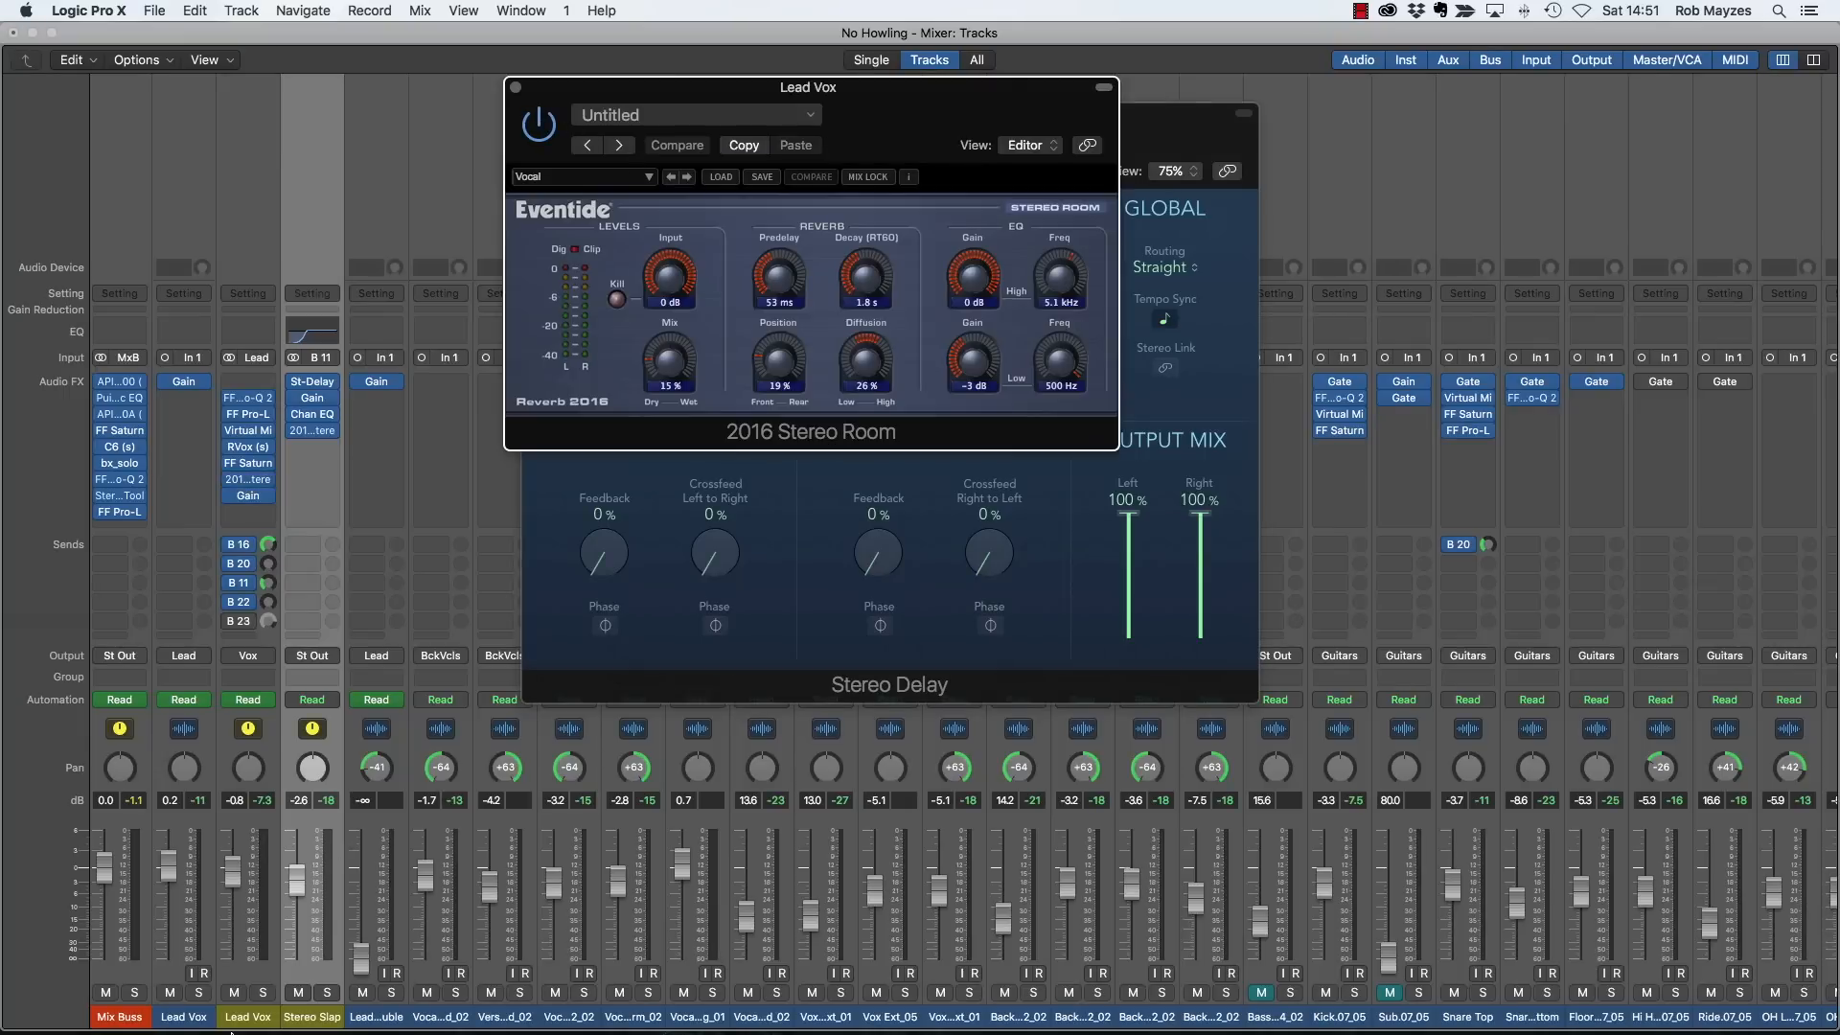
{"action": "key", "text": "space"}
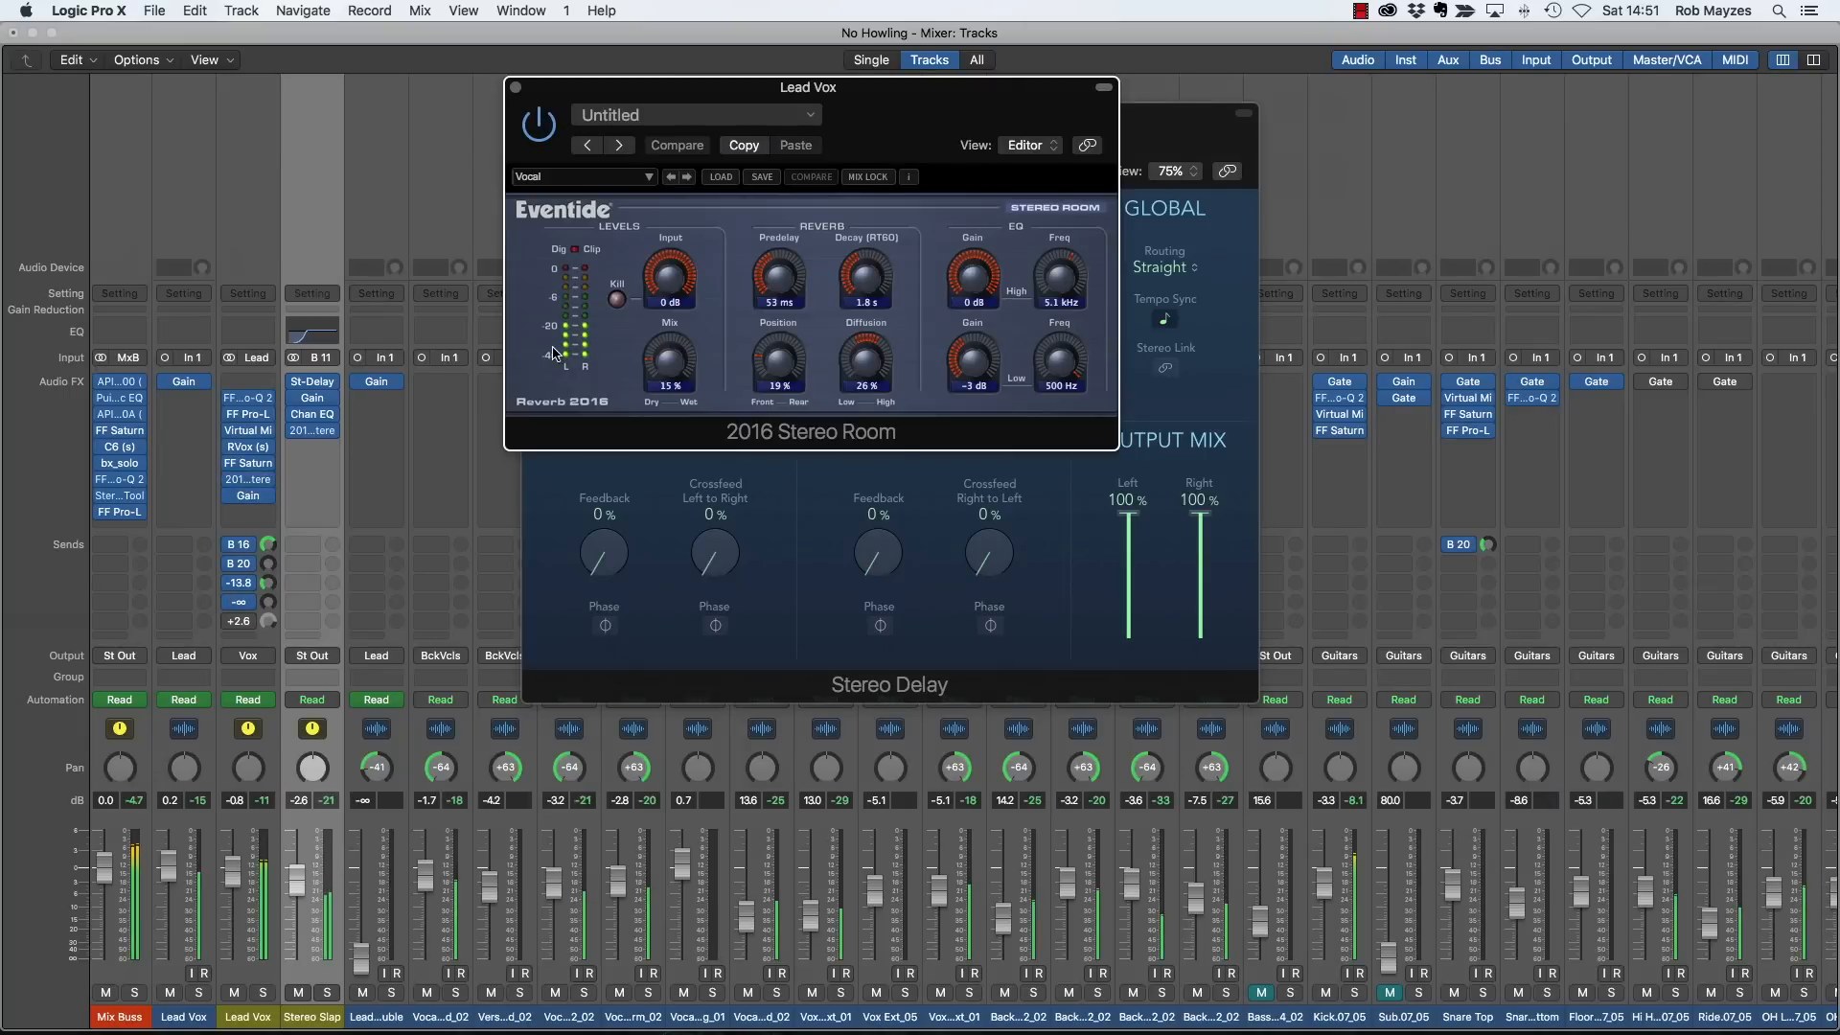
{"action": "left_click", "coordinate": [546, 124]}
{"action": "left_click", "coordinate": [547, 124]}
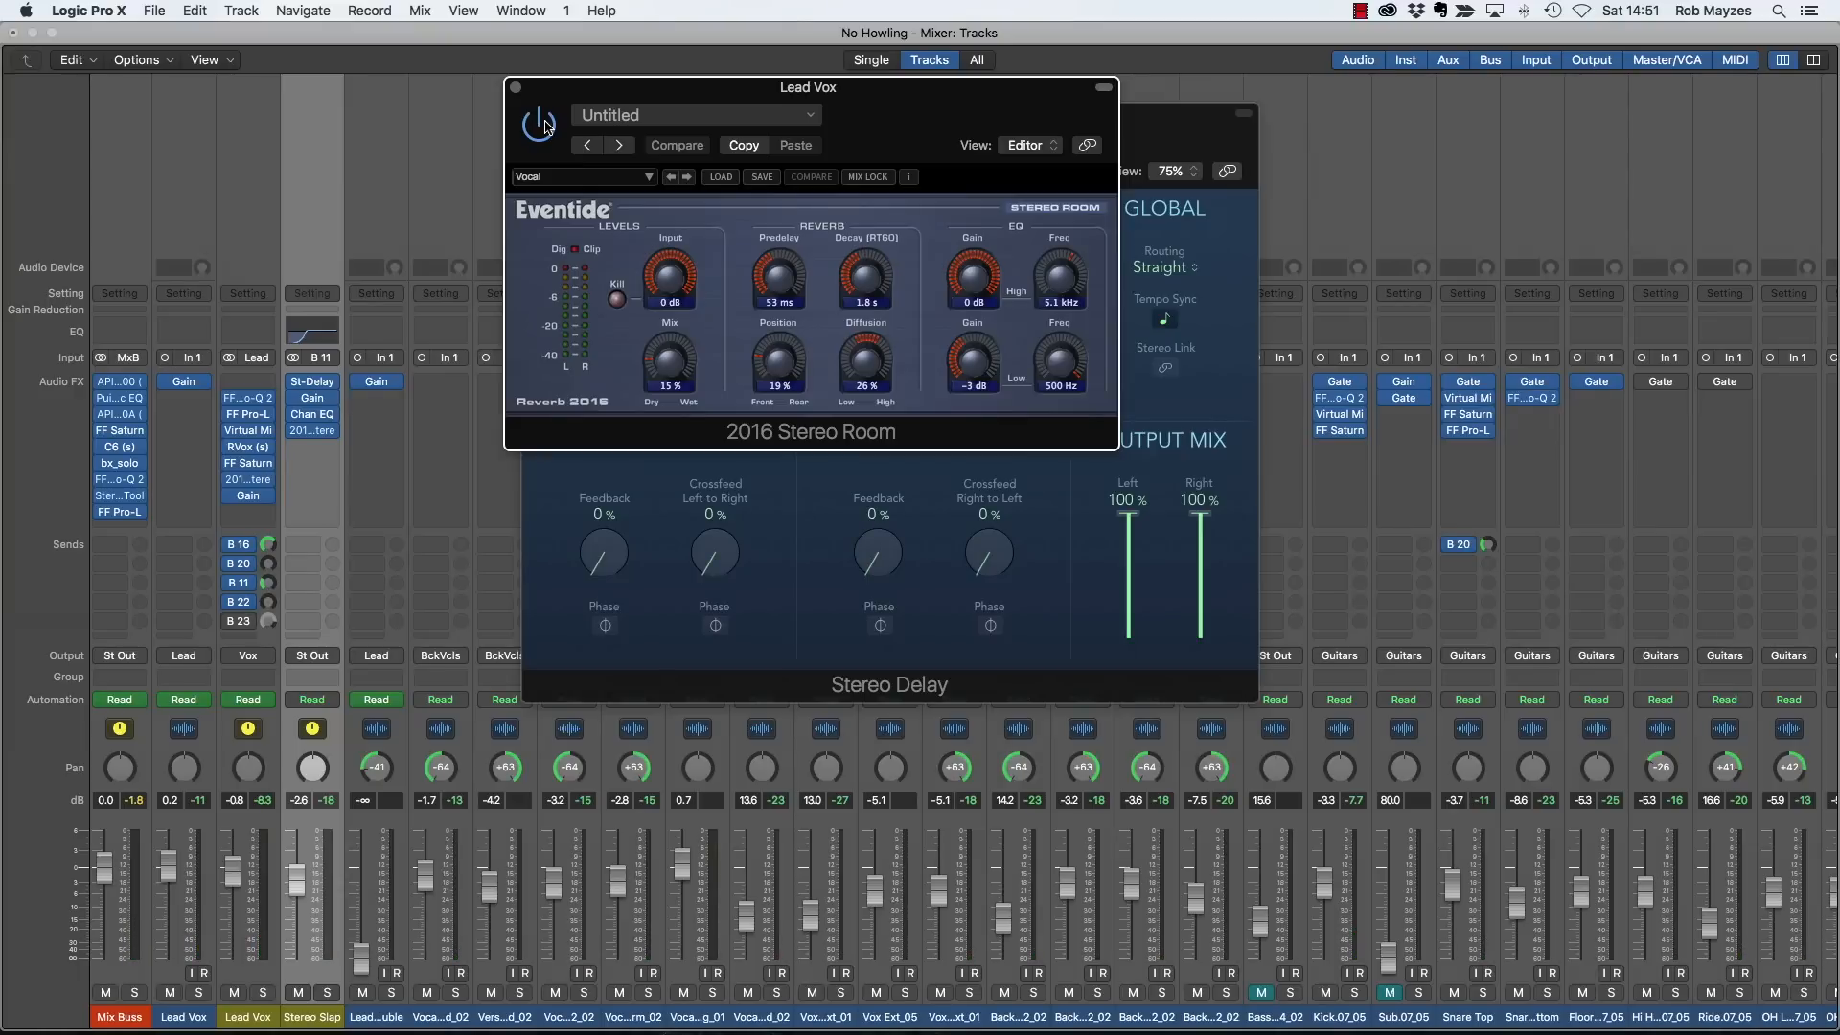
{"action": "left_click", "coordinate": [516, 88]}
{"action": "left_click", "coordinate": [532, 113]}
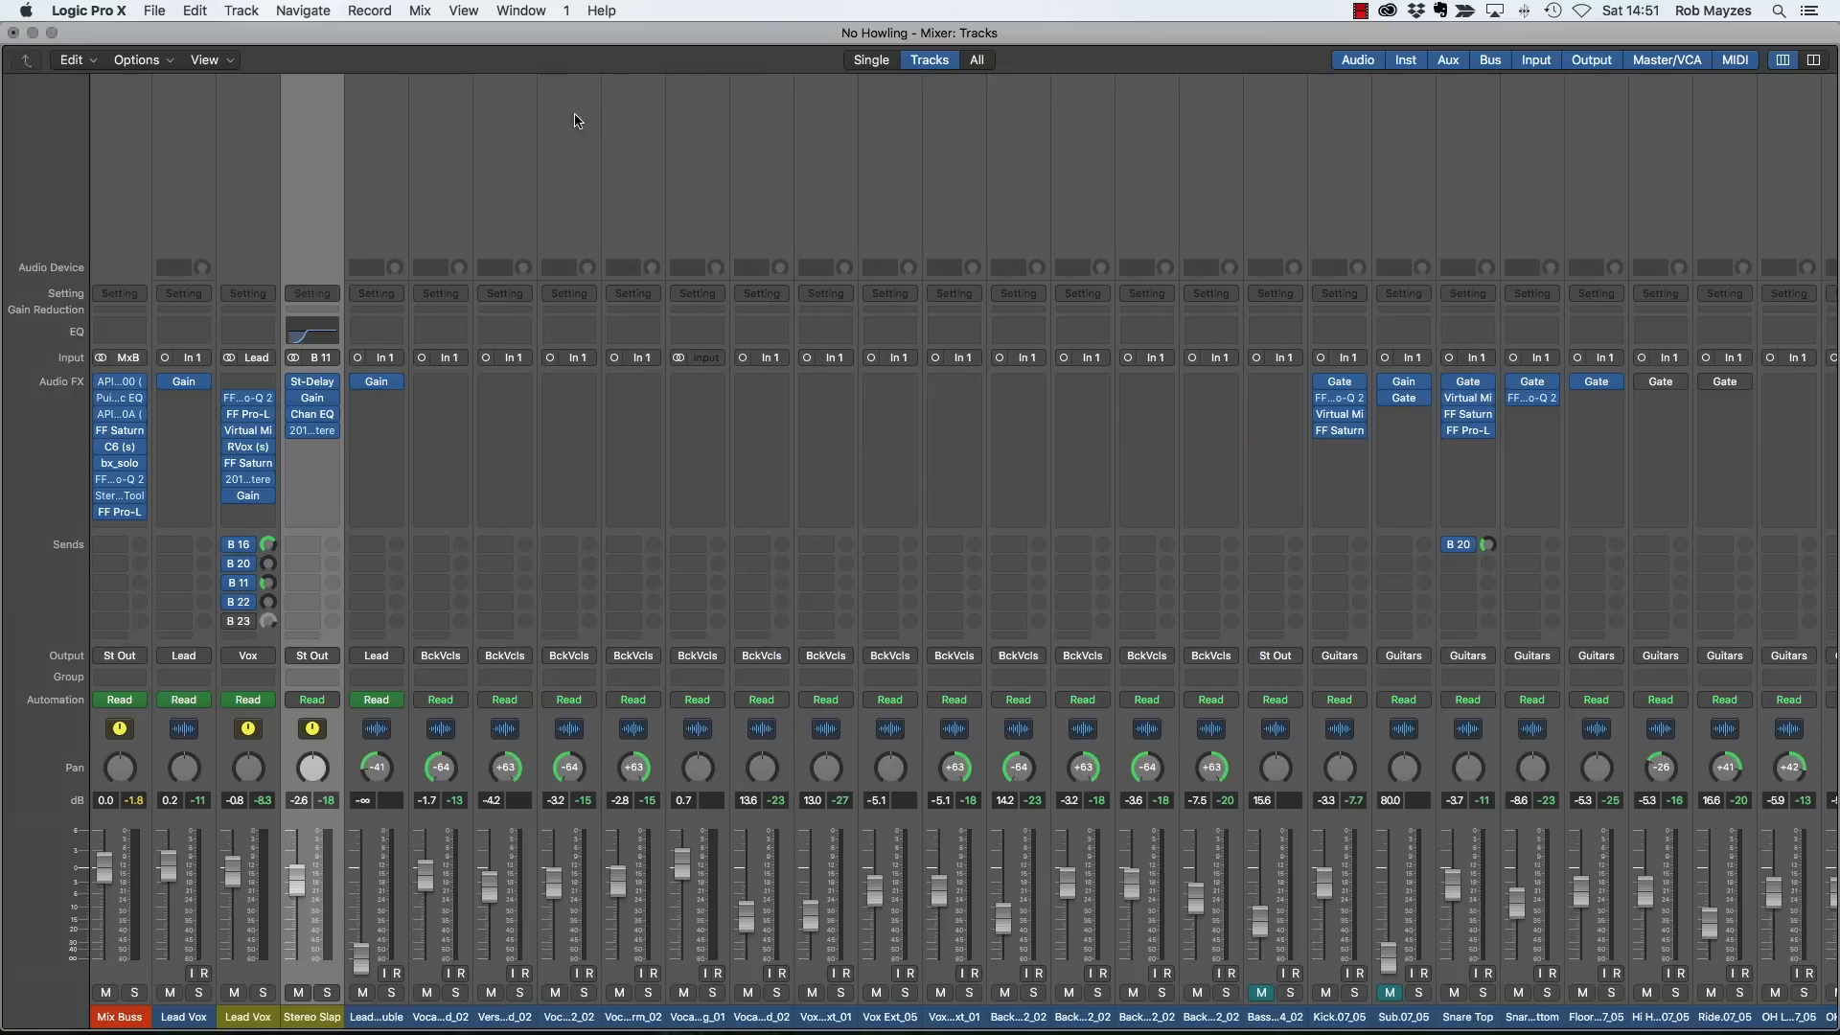
- Solo the Lead Vox bus and compare the isolated vocal with the Stereo Slap channel muted and unmuted
{"action": "left_click", "coordinate": [262, 993]}
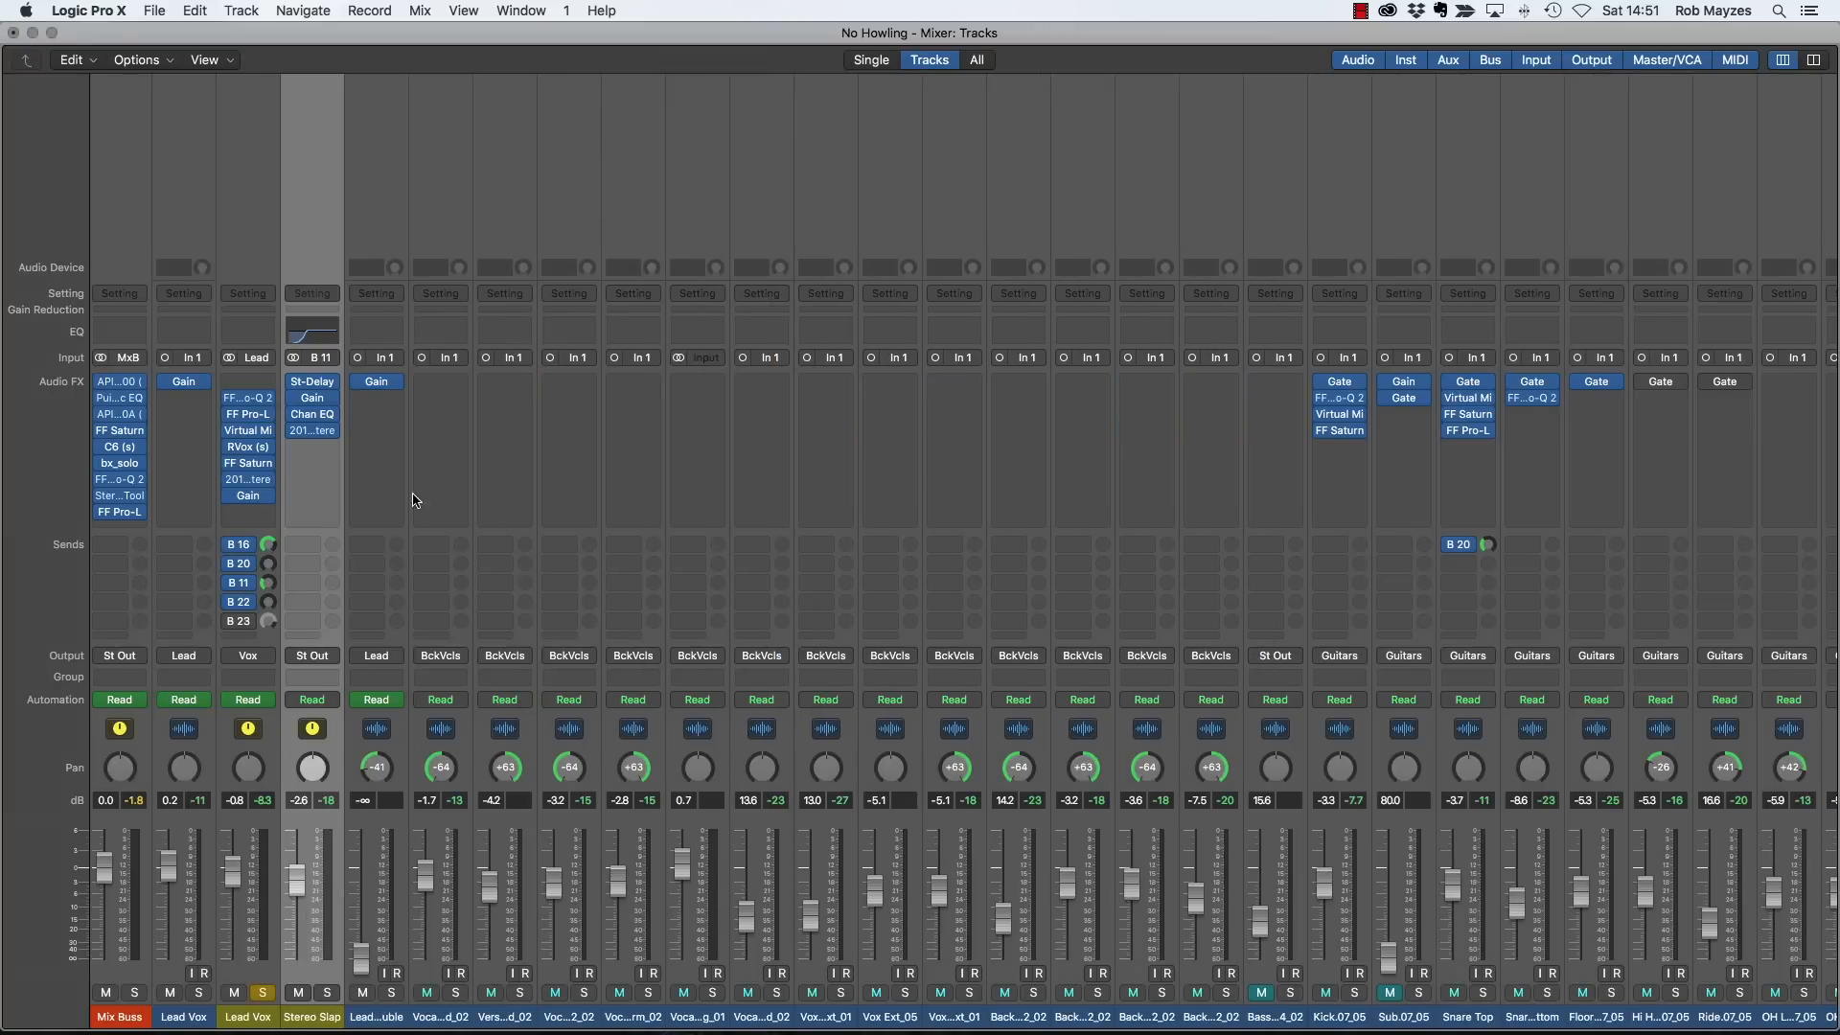
{"action": "left_click", "coordinate": [299, 993]}
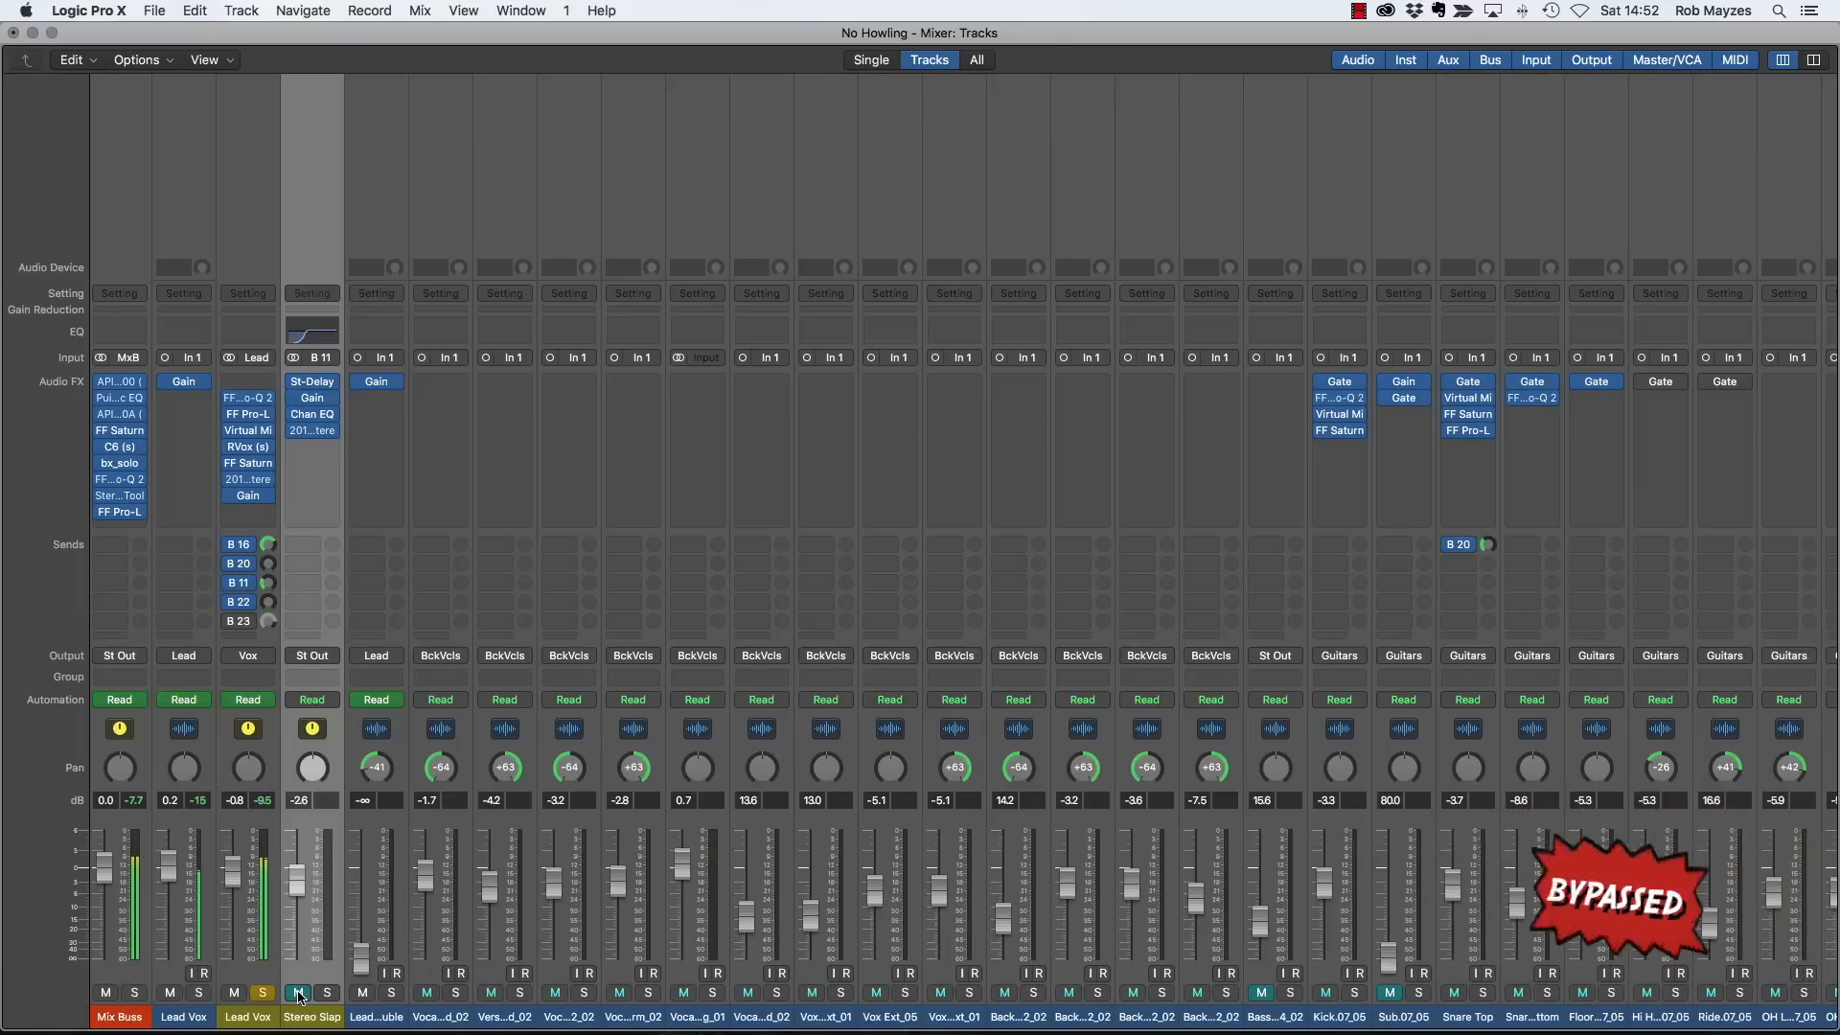
{"action": "left_click", "coordinate": [299, 993]}
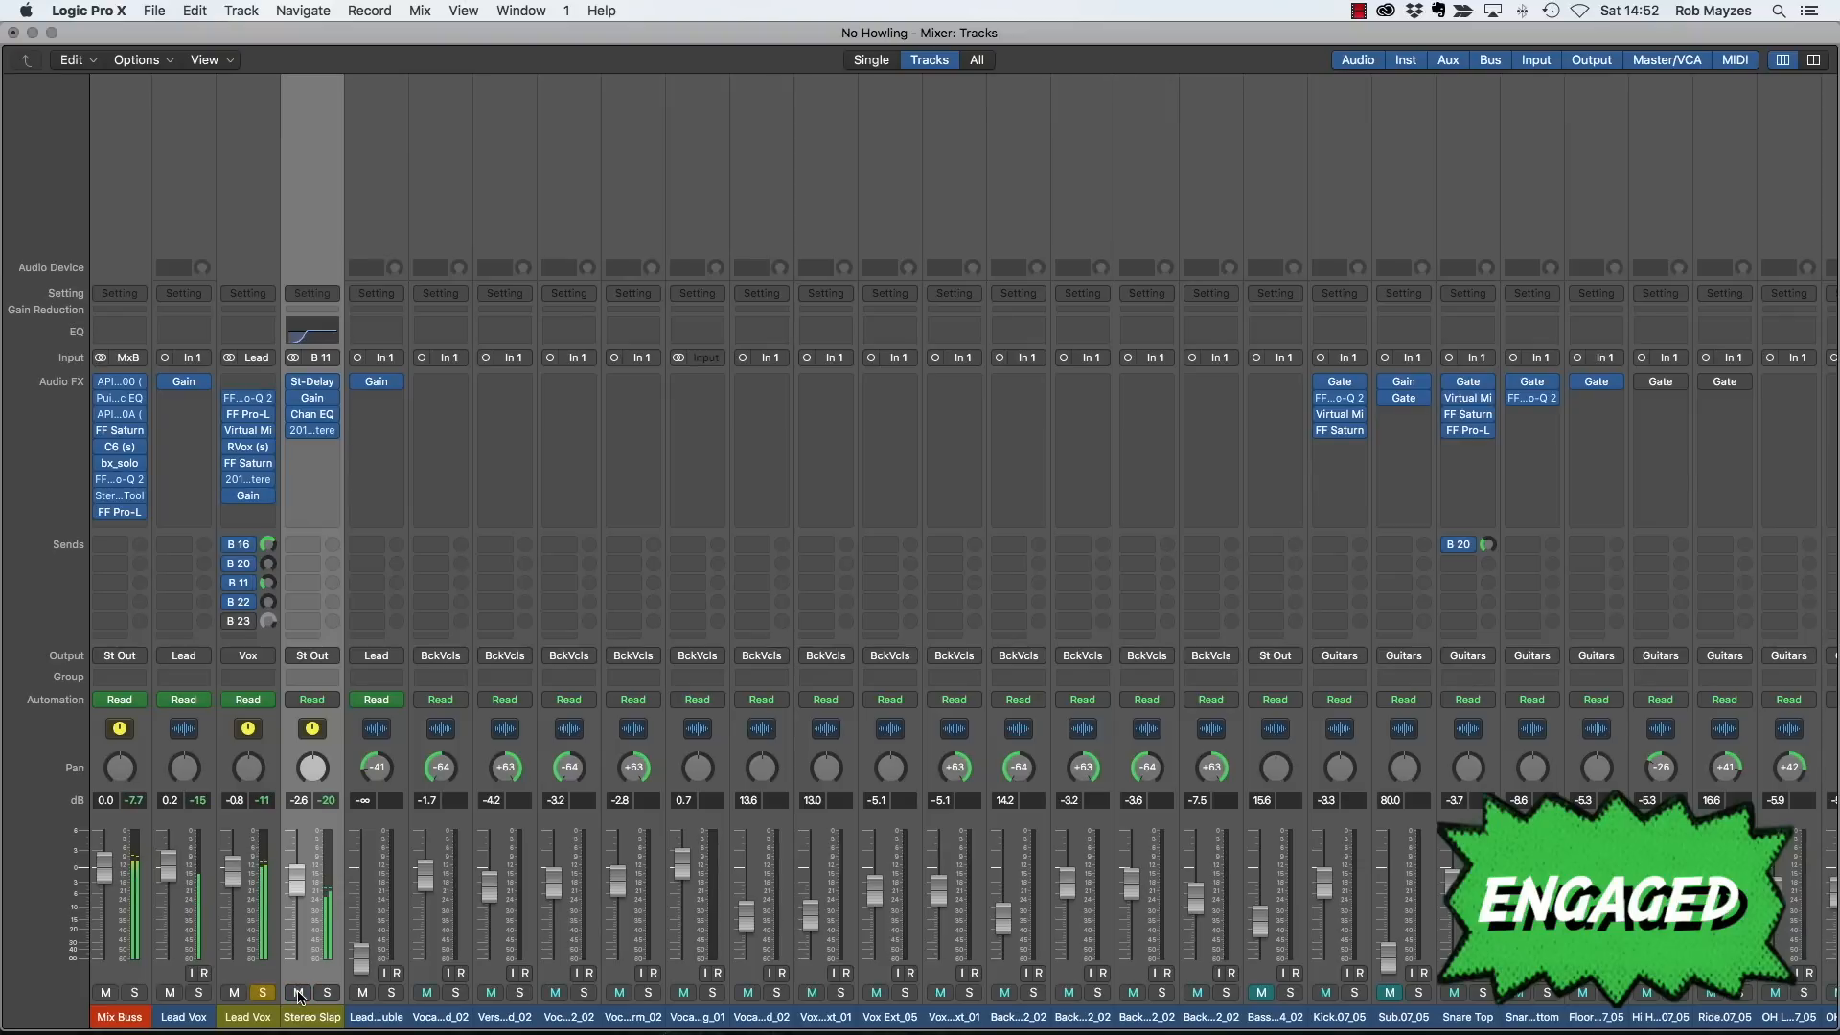